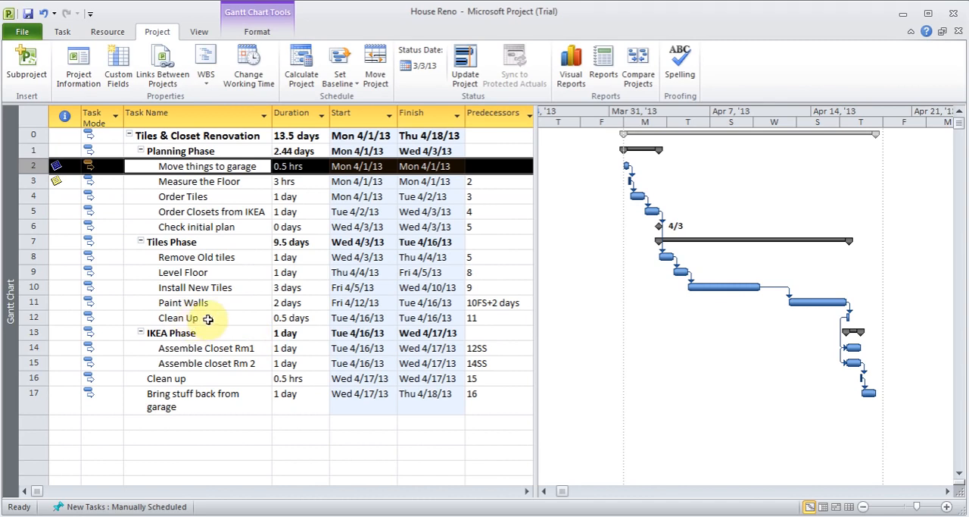
Step: Set the deadline of the Tiles Phase's Clean Up task to Tue 4/16/13 and check its marker in the Gantt chart
double_click(208, 319)
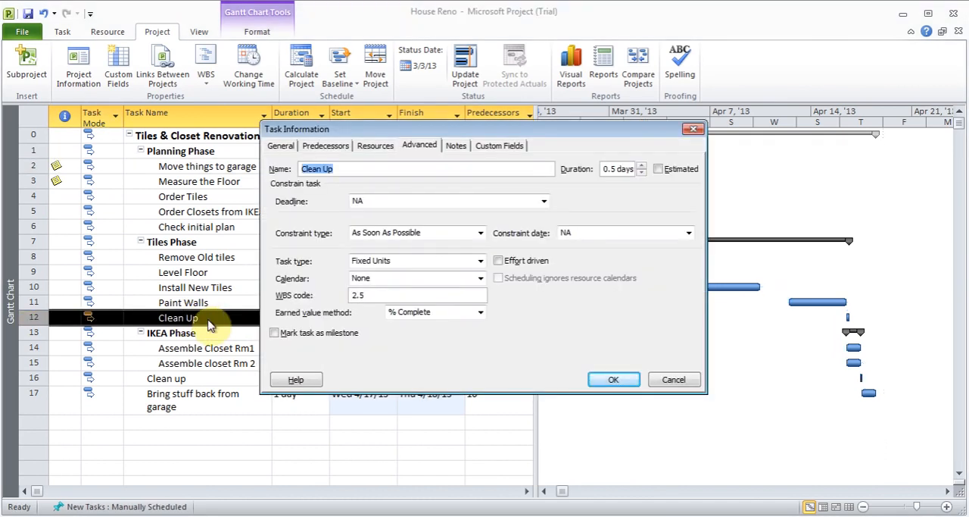
click(545, 202)
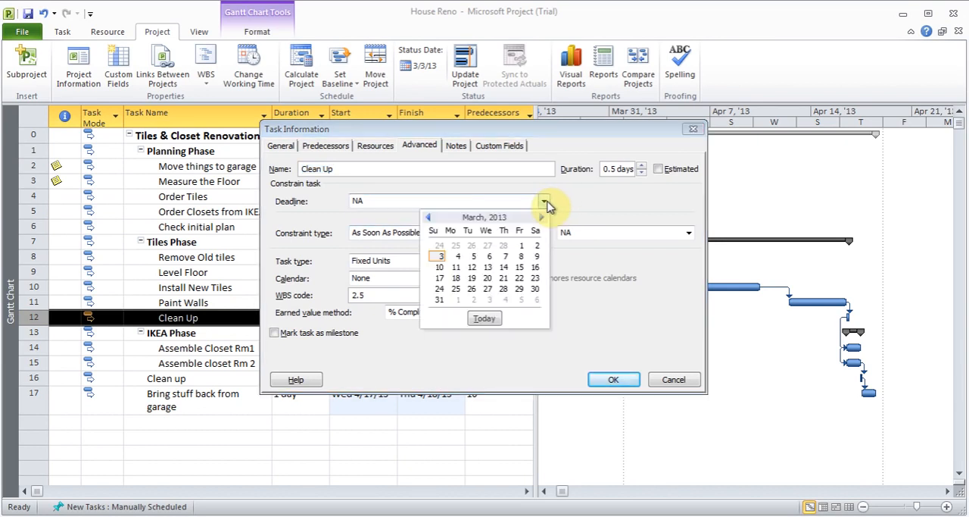
click(541, 217)
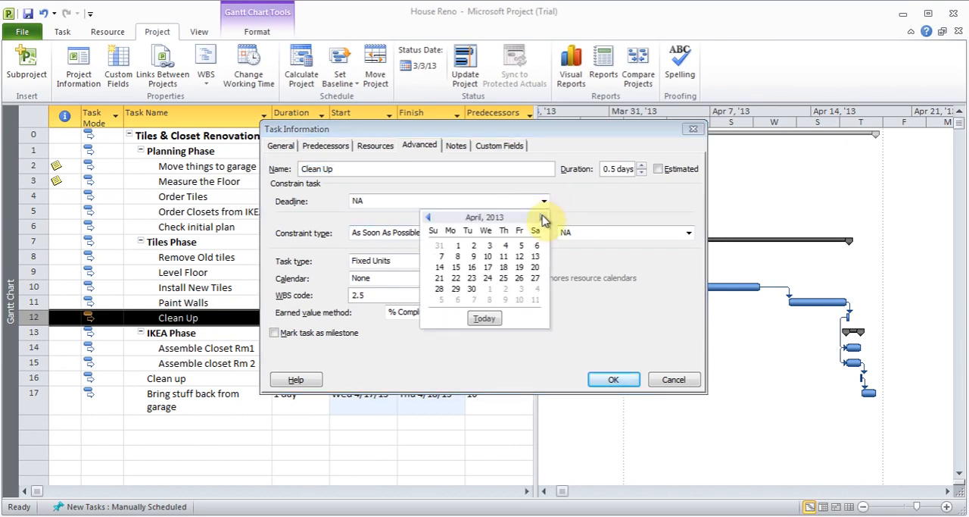
click(472, 268)
drag(535, 138, 539, 60)
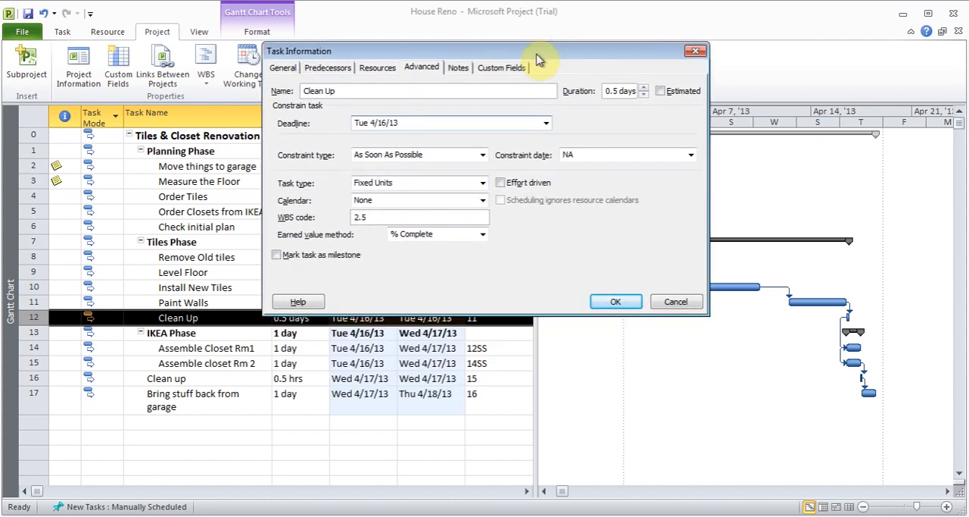
click(617, 306)
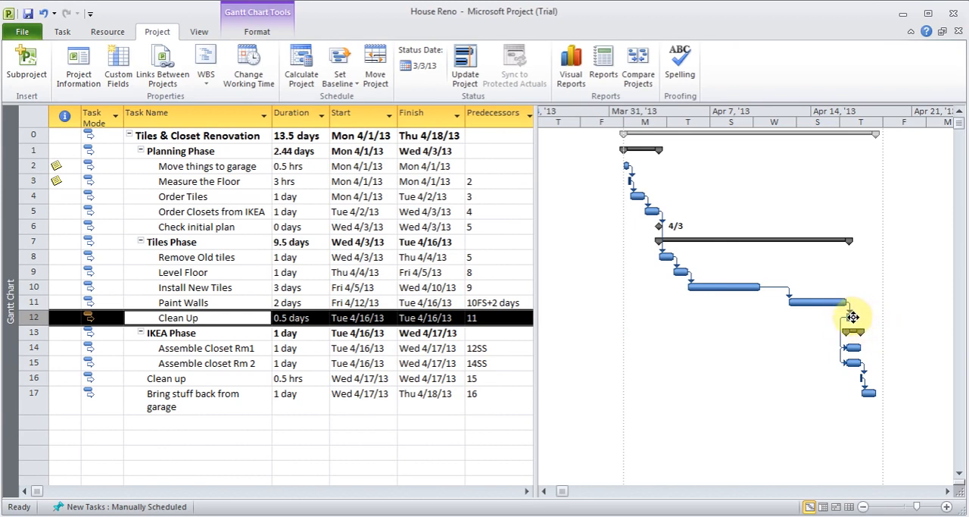
click(854, 317)
mouse_move(853, 318)
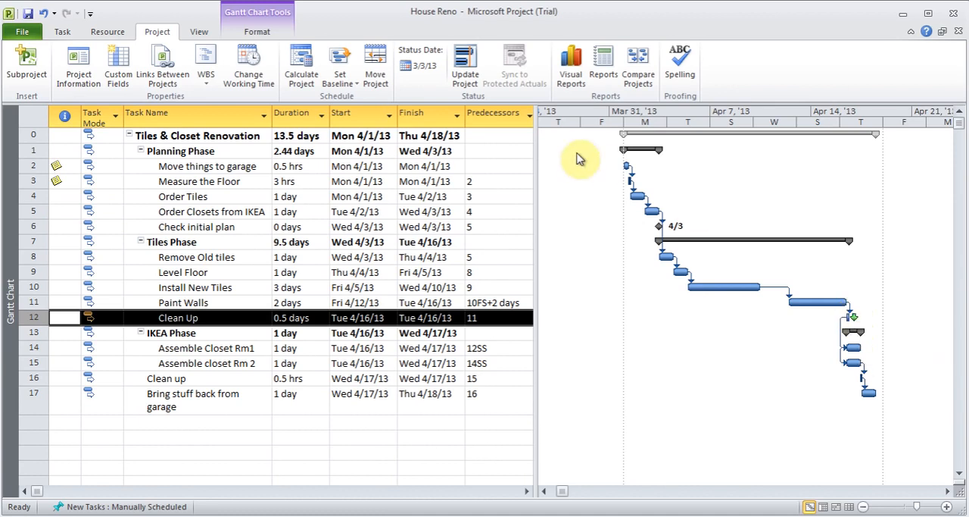
Step: Display the project Timeline above the Gantt chart to look at it, and hide it again
click(64, 32)
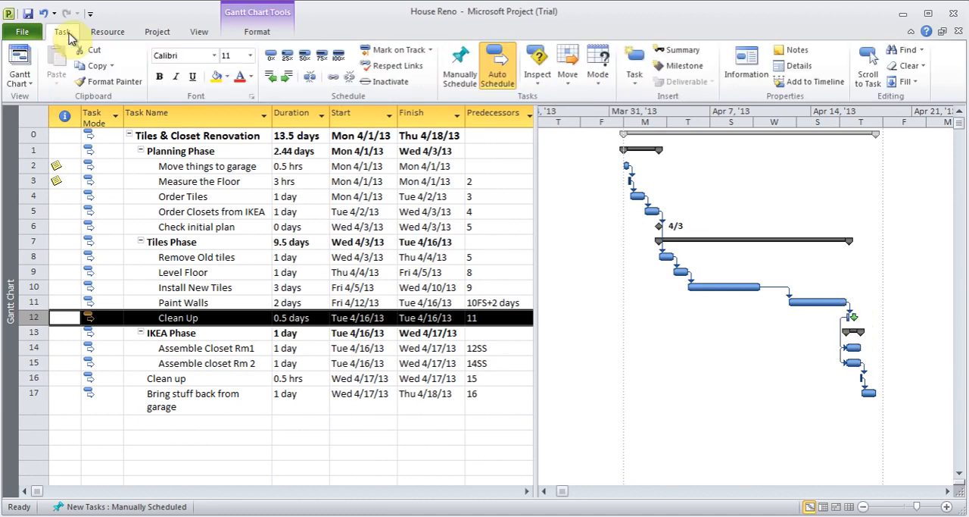
click(200, 32)
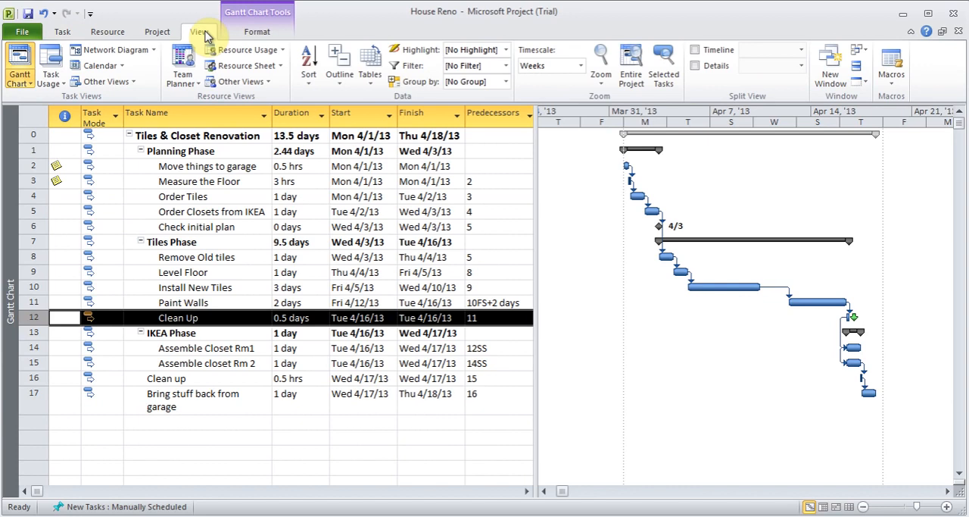
click(695, 50)
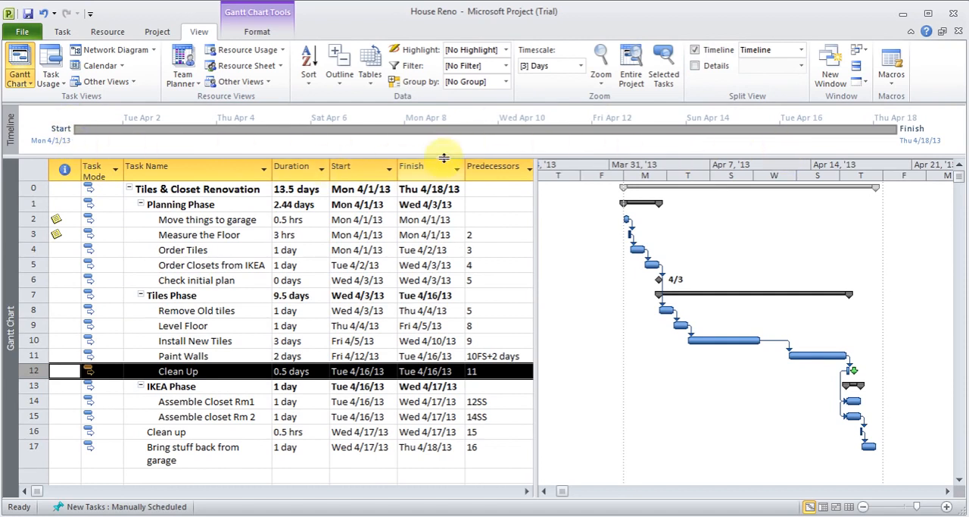
click(687, 137)
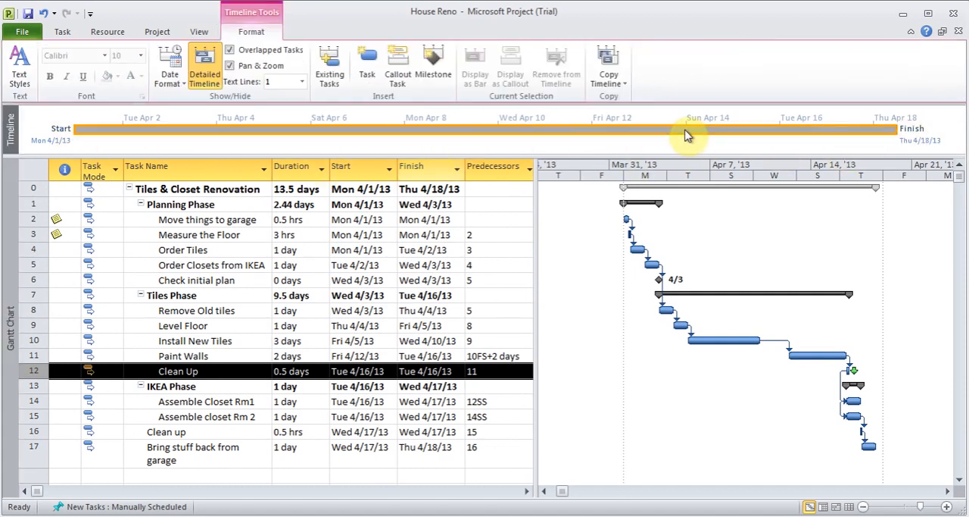
click(188, 281)
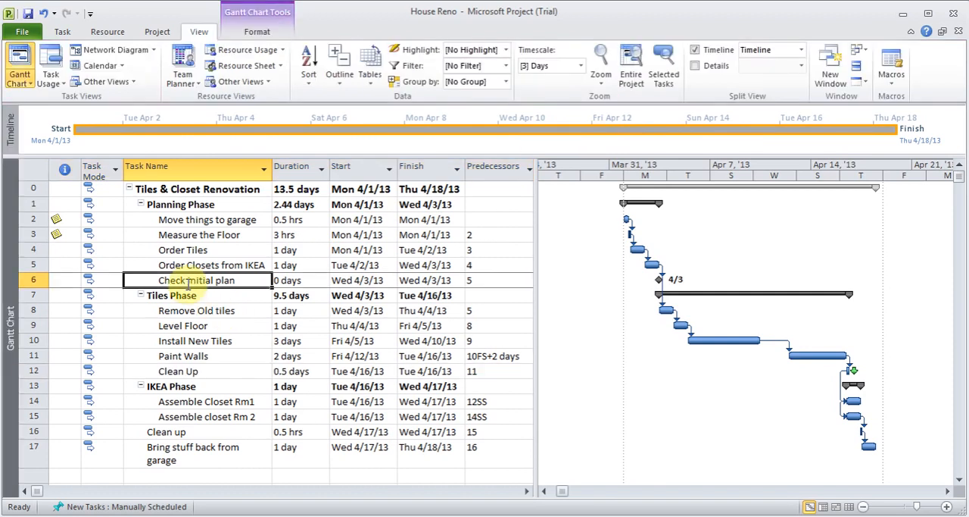
click(66, 34)
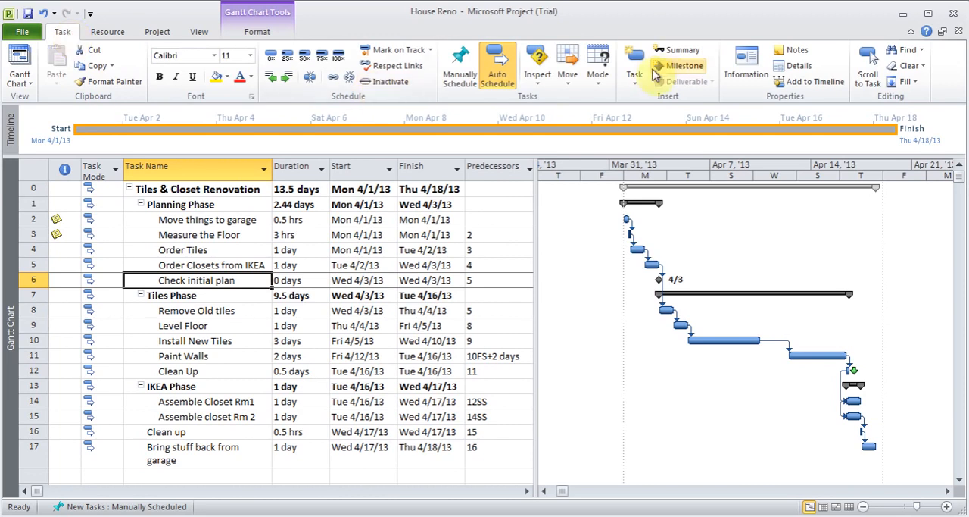
click(200, 32)
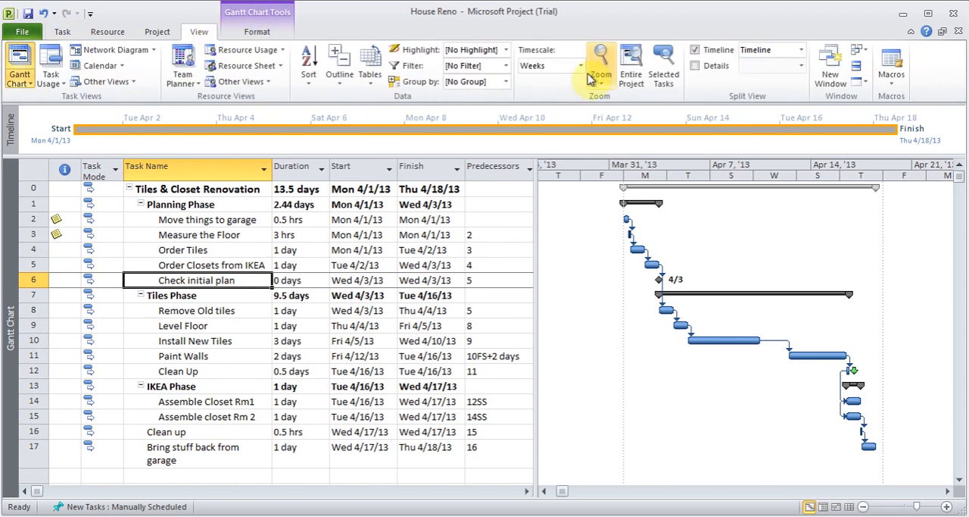
click(697, 51)
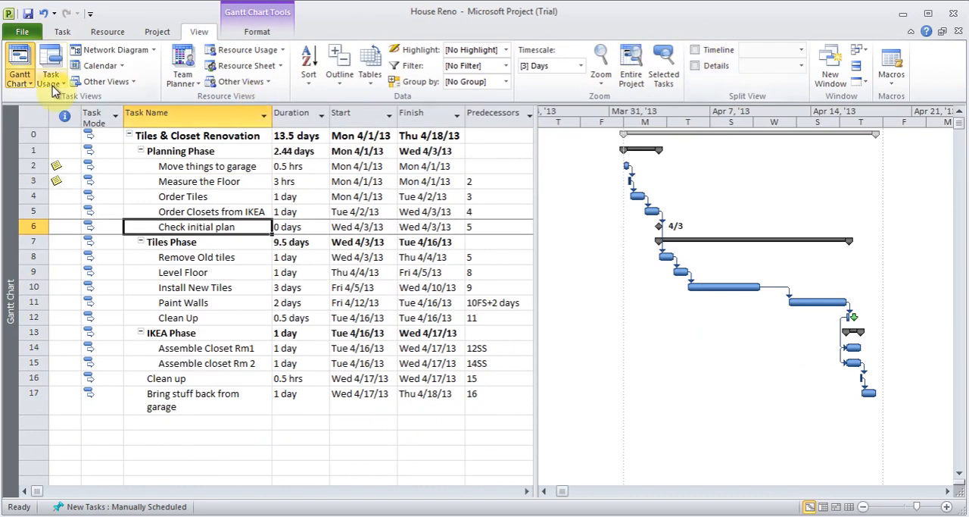
Step: Change to the Resource Sheet view and add a resource named Me
click(62, 33)
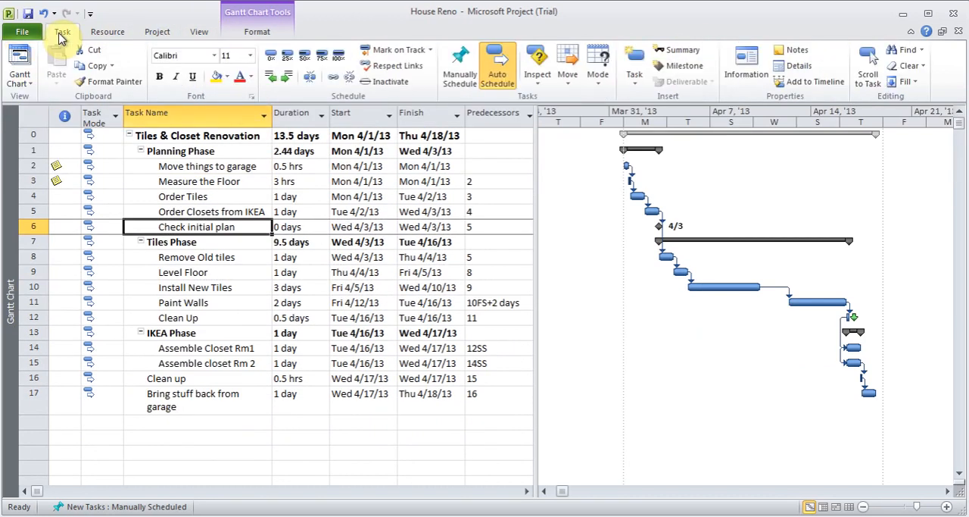
click(23, 82)
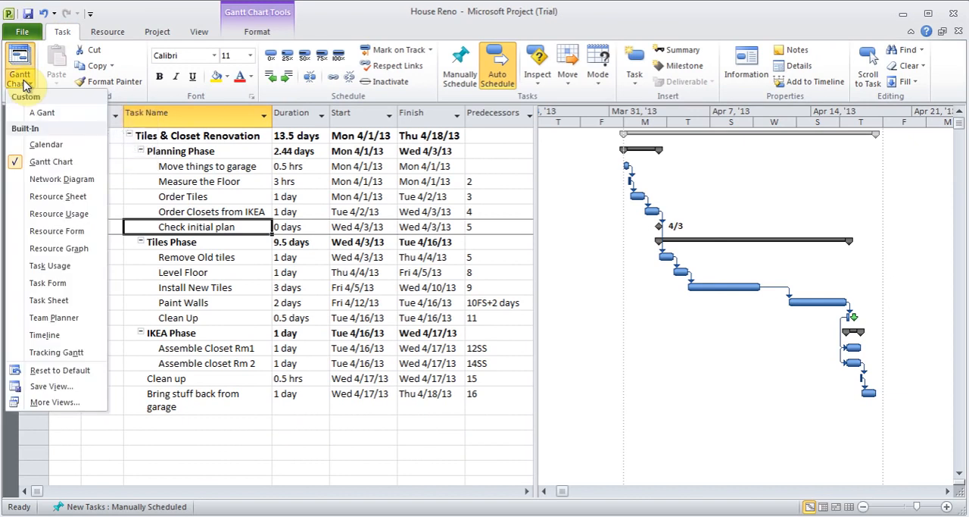
click(65, 202)
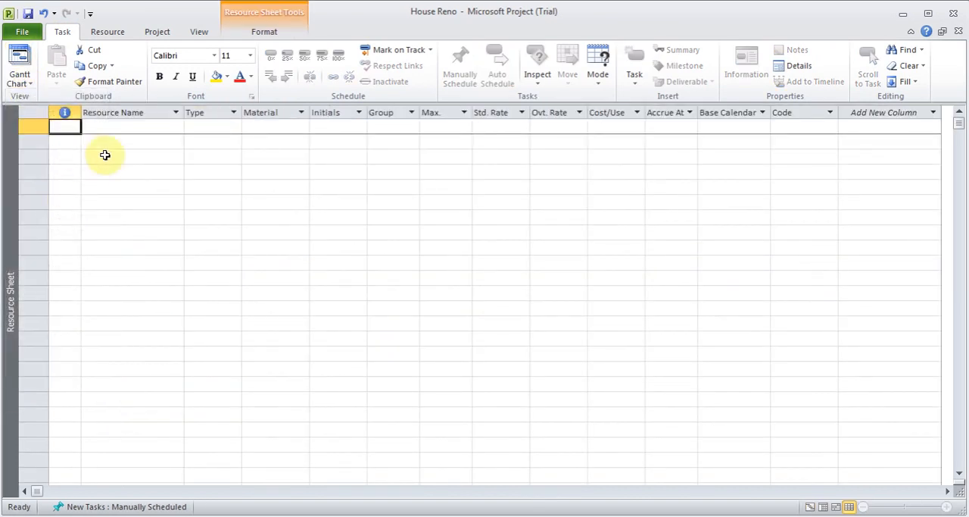
click(129, 131)
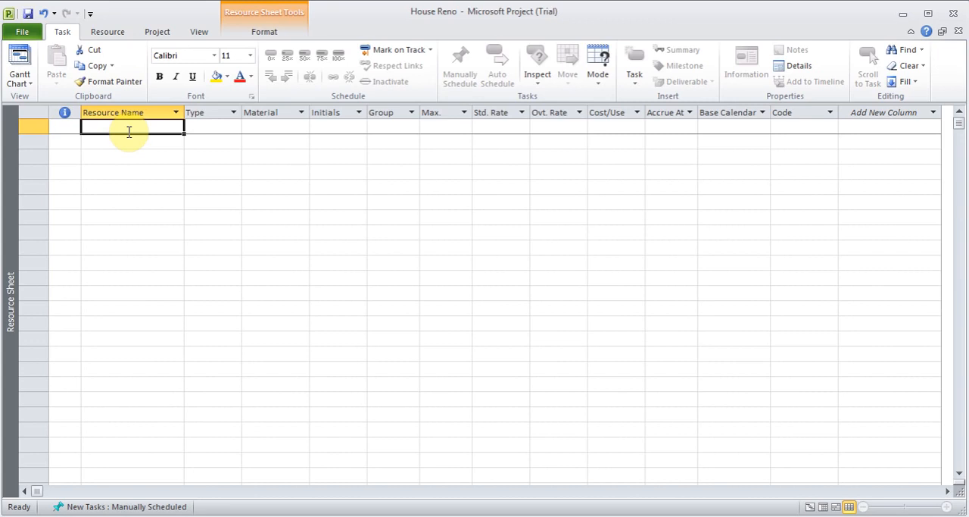
text(Me)
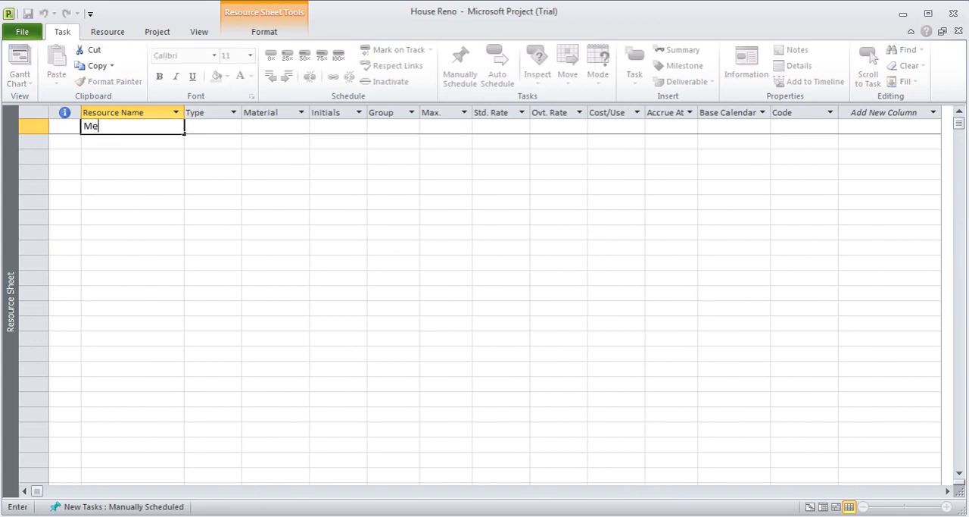
key(Tab)
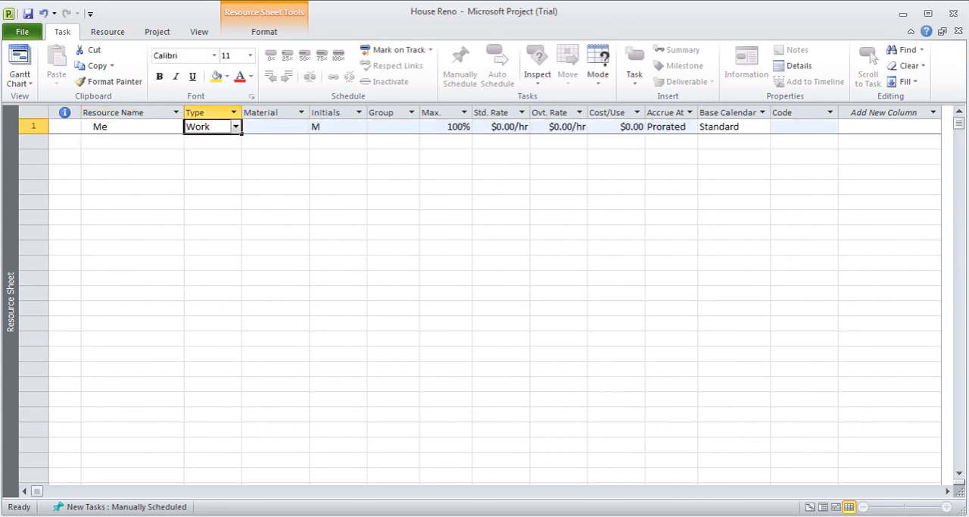
Step: Look at the resource type options for Me, and review the Resources Types slide in the Ms Project Notes presentation in PowerPoint
click(238, 127)
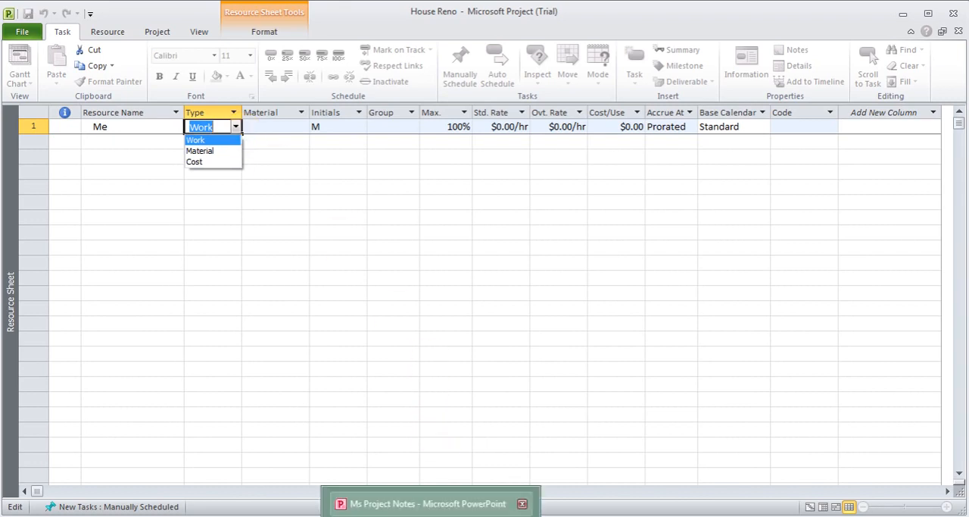
click(432, 503)
click(44, 223)
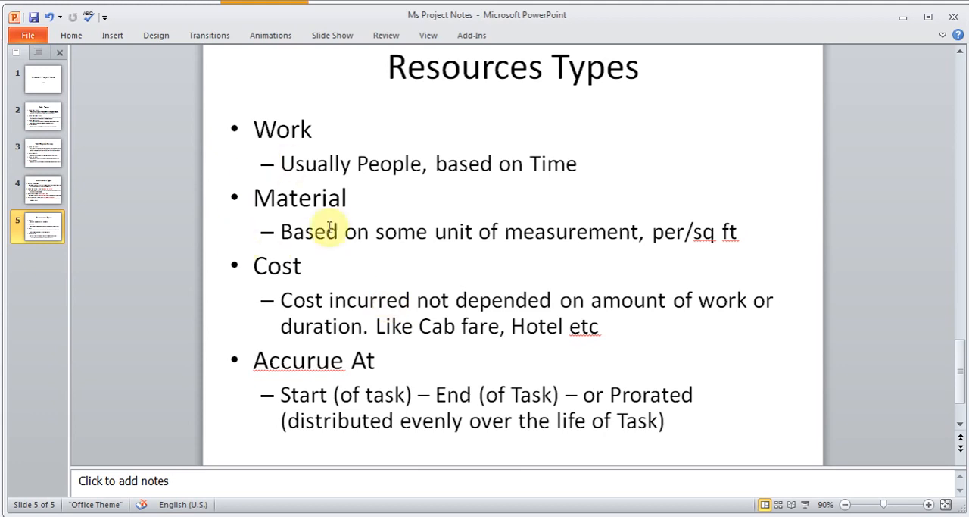
Step: Change the "Accurue At" bullet on the Resources Types slide to "Accurued At"
click(345, 362)
text(d)
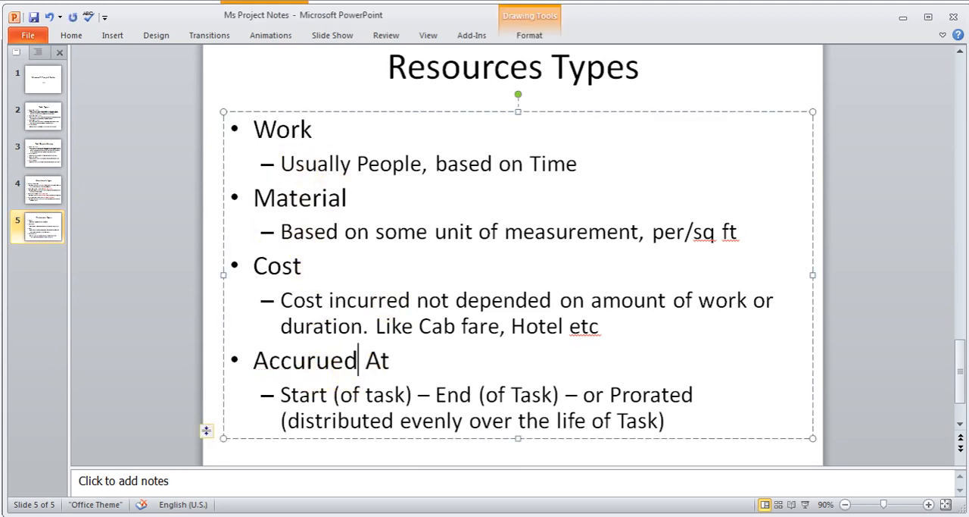
click(765, 453)
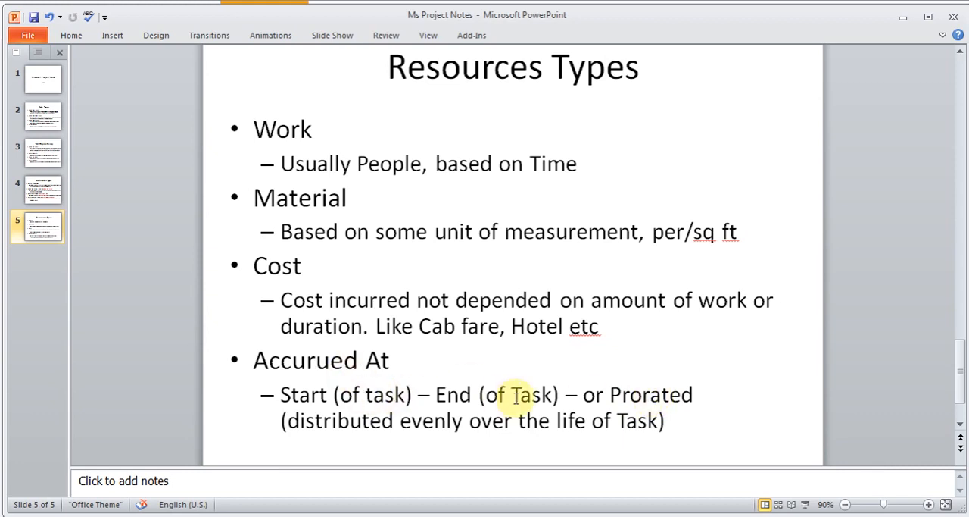
Step: Switch back to the House Reno resource sheet in Microsoft Project and add a second resource named Tiles Installer
click(564, 515)
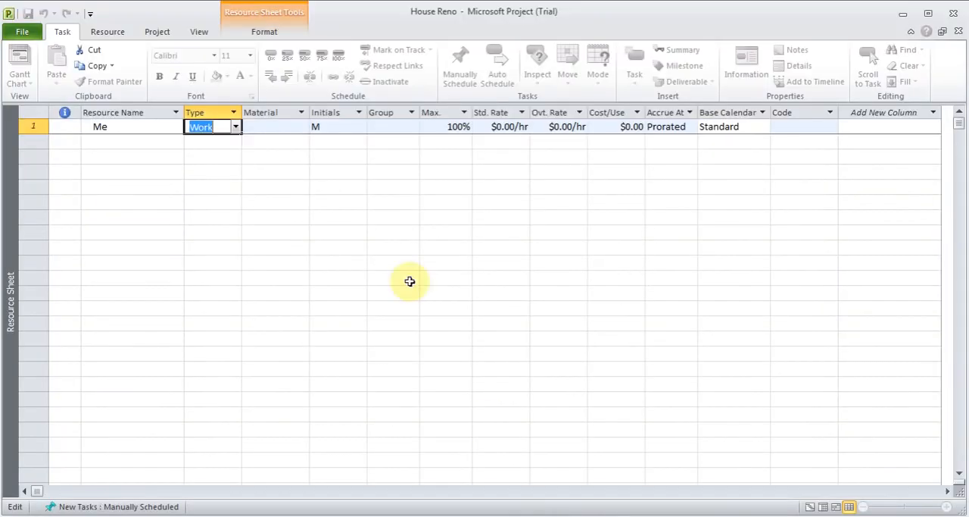
click(499, 129)
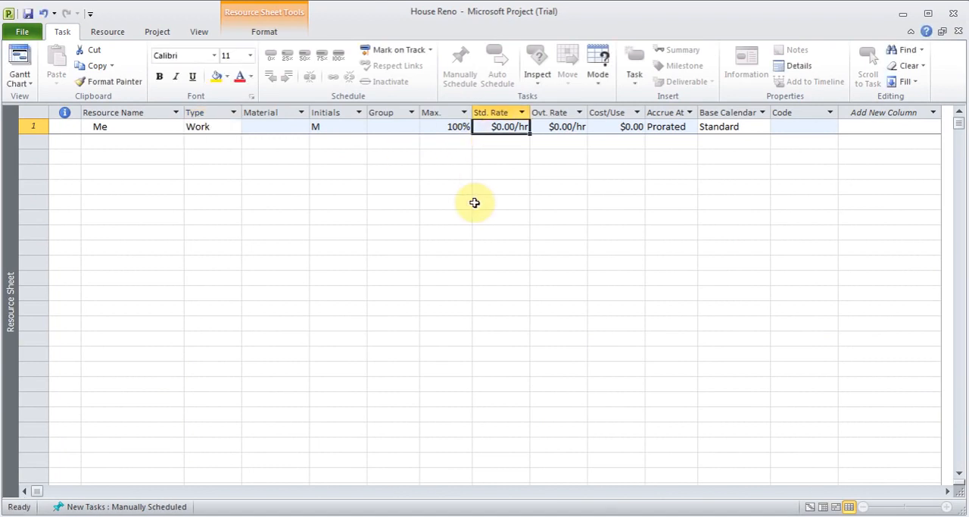
click(111, 144)
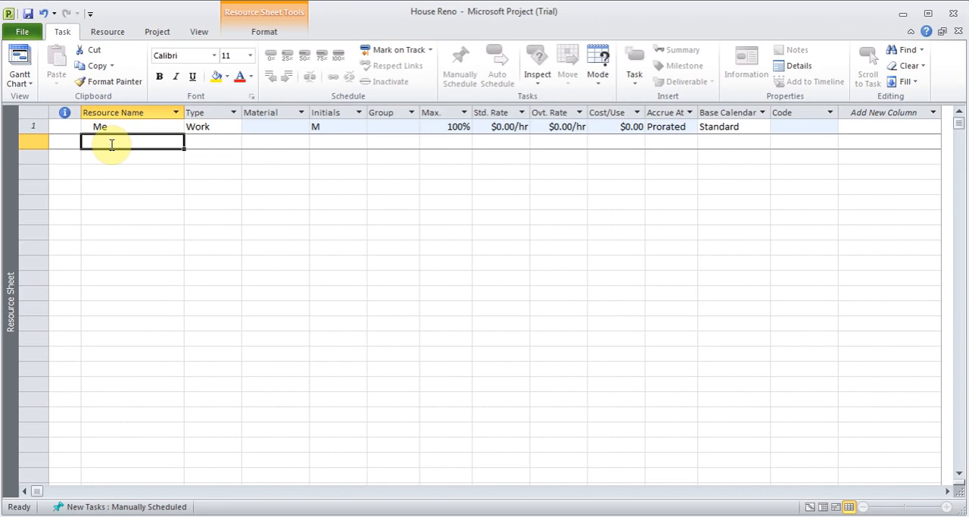
text(Tiles Installer)
key(Tab)
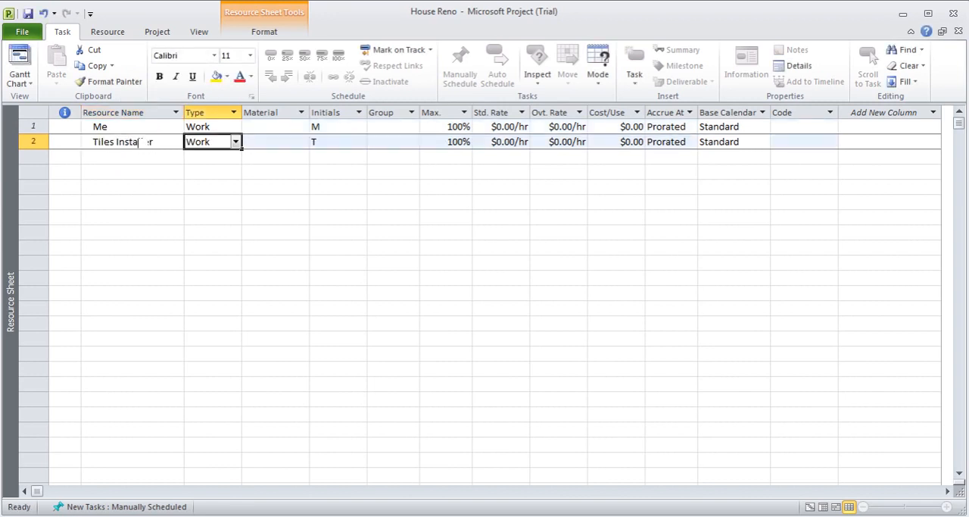
Step: Set the Tiles Installer's standard rate to $55.00/hr and overtime rate to $75.00/hr
key(Tab)
key(Tab)
key(Tab)
key(Tab)
key(Tab)
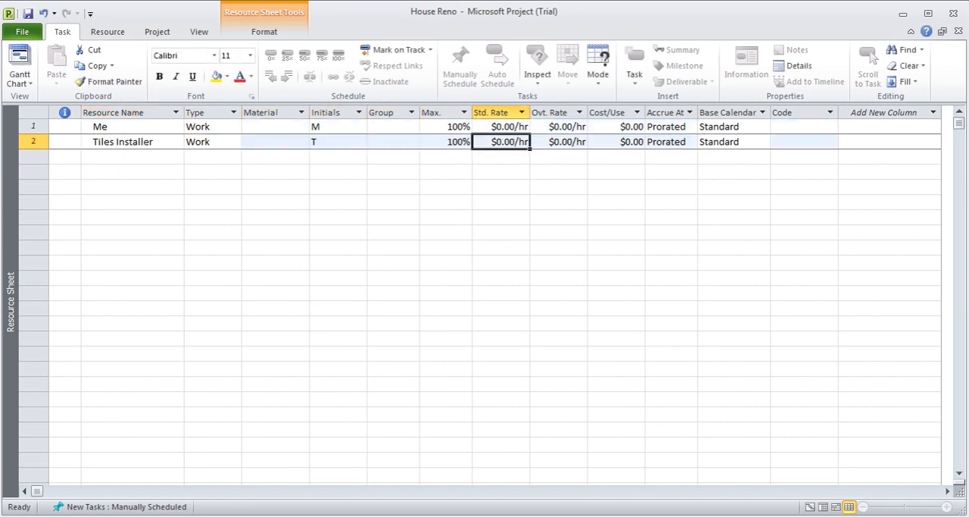
text(55)
key(Tab)
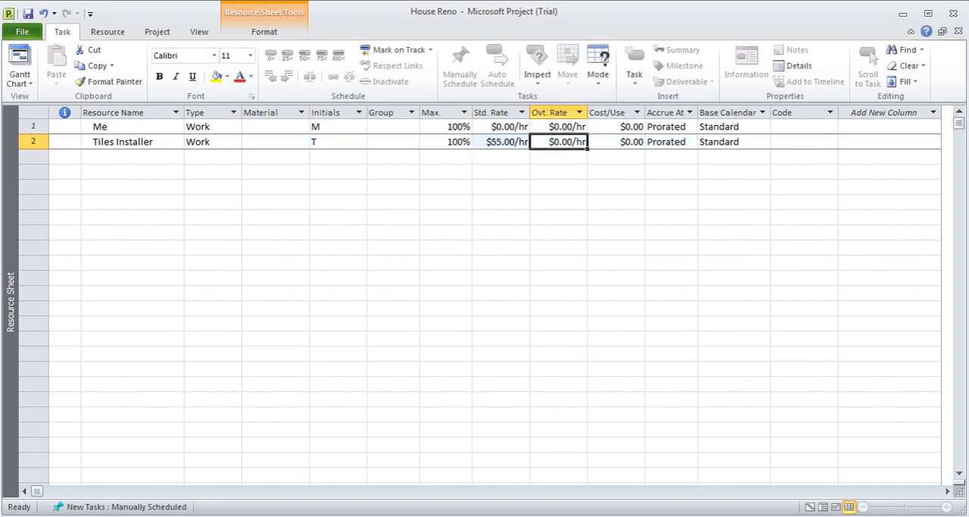
text(75)
key(Tab)
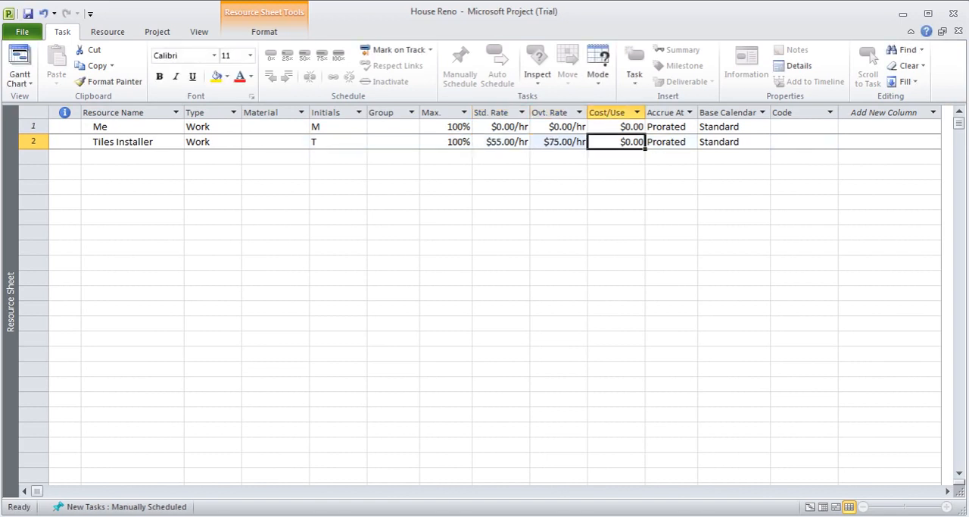
Step: Add a third resource named Labourer with a standard rate of $35.00/hr and an overtime rate of $45.00/hr
click(96, 156)
text(Labo)
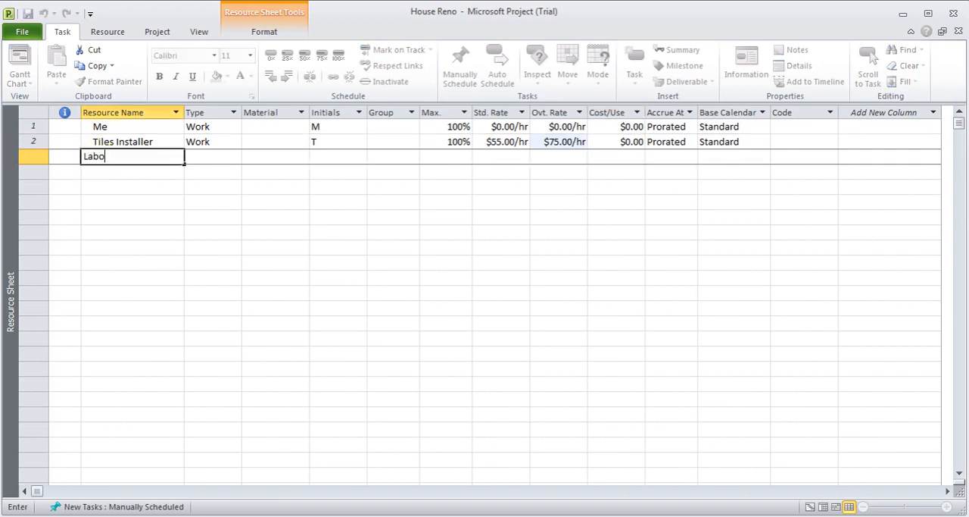
text(urer)
key(Tab)
key(Tab)
key(Tab)
key(Tab)
key(Tab)
key(Tab)
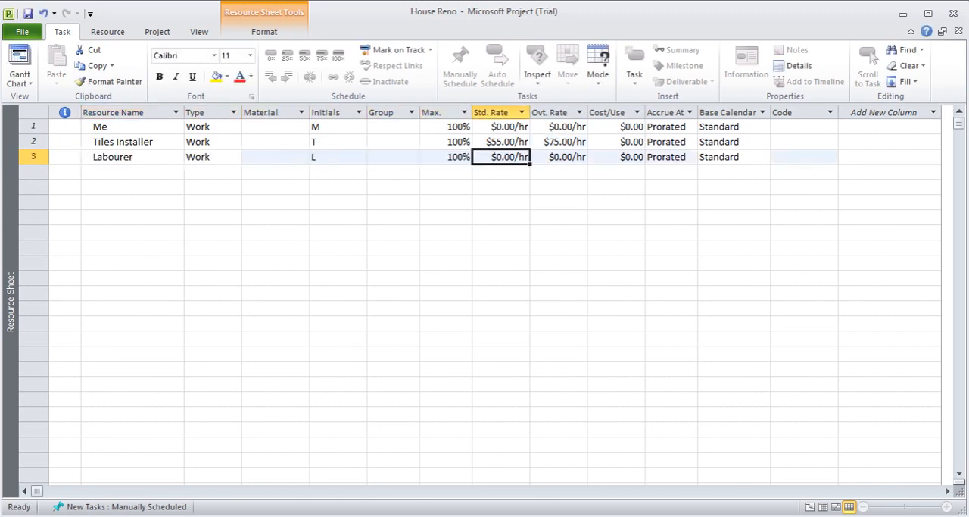
text(35)
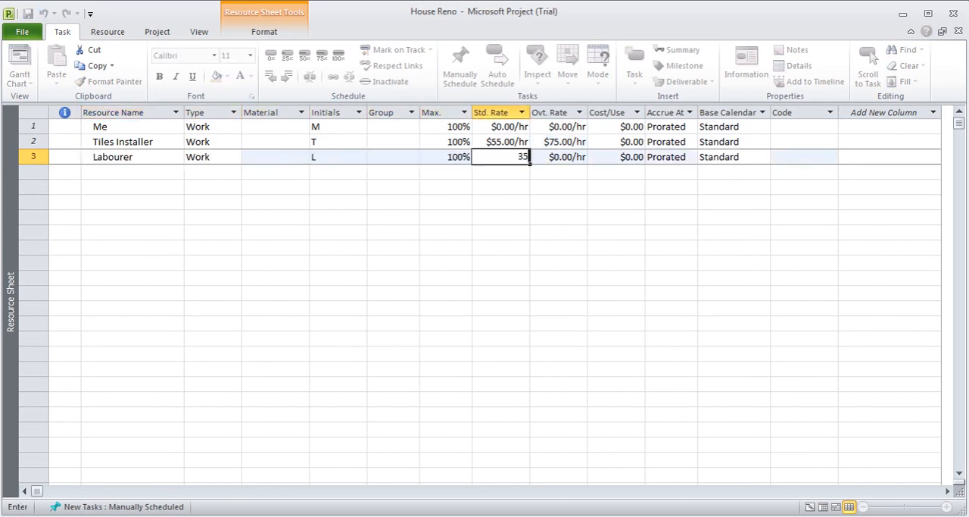
key(Tab)
text(45)
key(Tab)
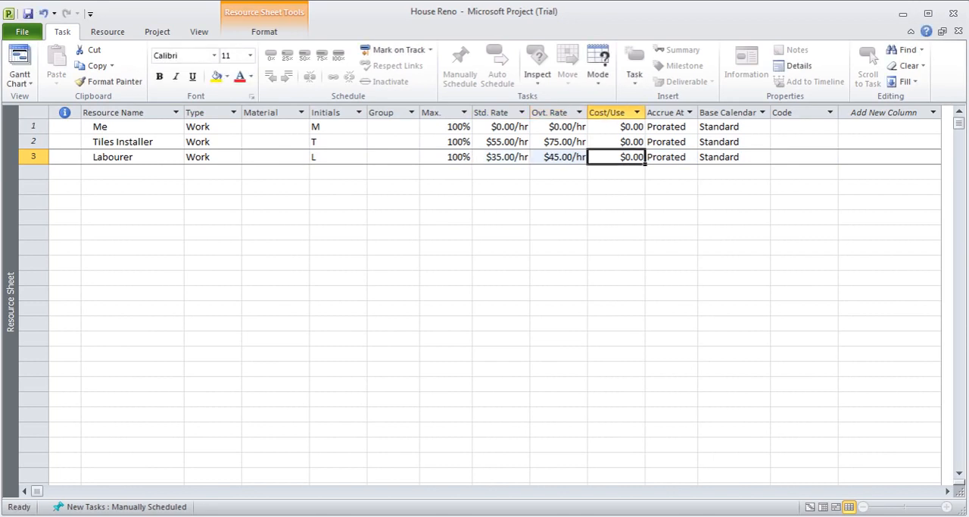
Step: Add a fourth resource named Tiles and set its type to Material
click(122, 173)
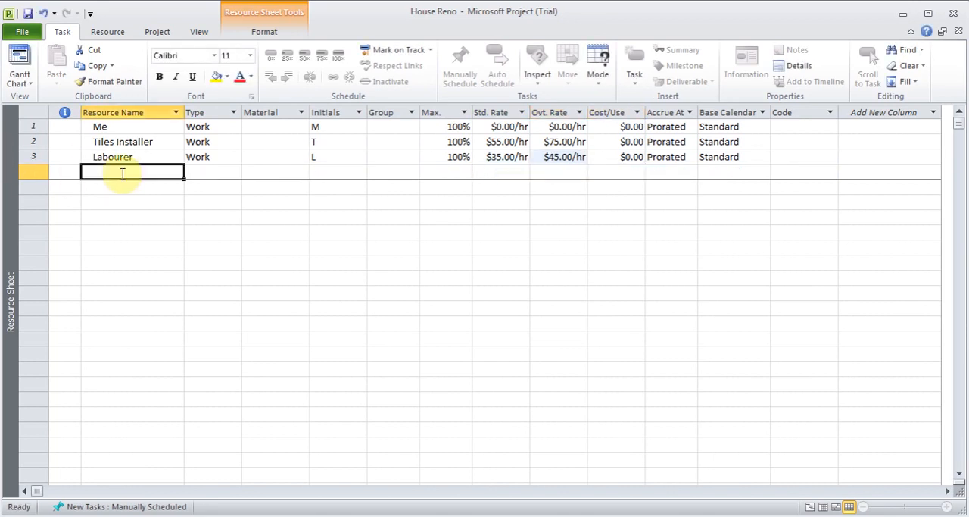
text(Tiles Installer)
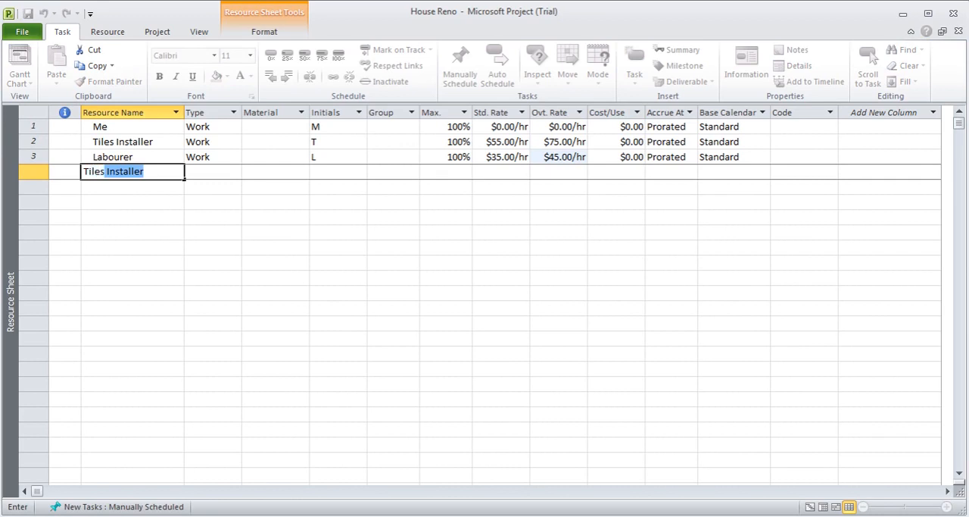
key(Tab)
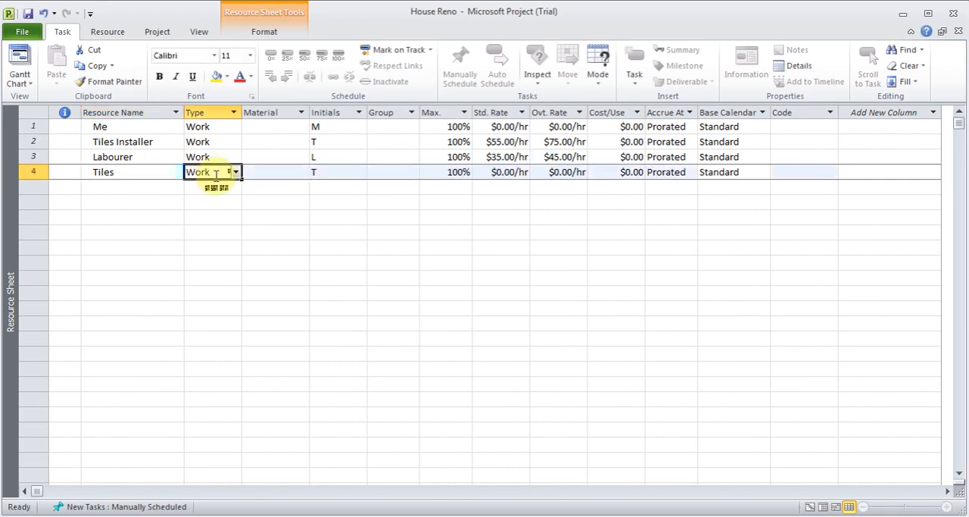
click(235, 172)
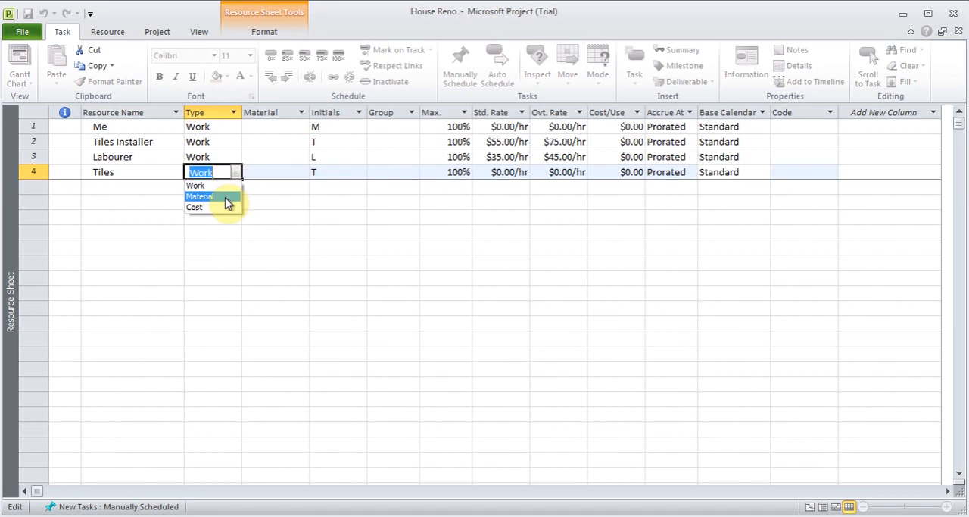
click(226, 197)
Step: Set the standard rate of the Tiles material resource to $25.00
key(Tab)
key(Tab)
key(Tab)
key(Tab)
key(Tab)
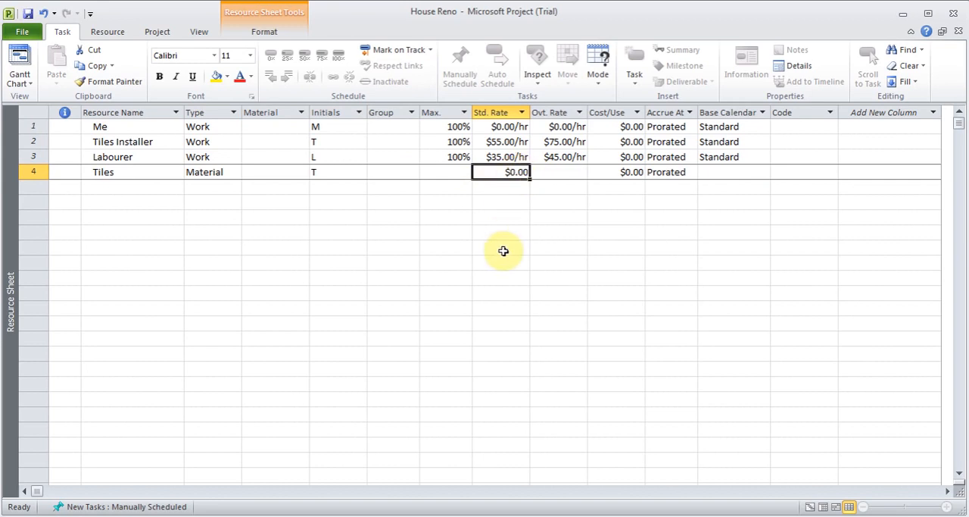
text(25)
key(Tab)
key(Tab)
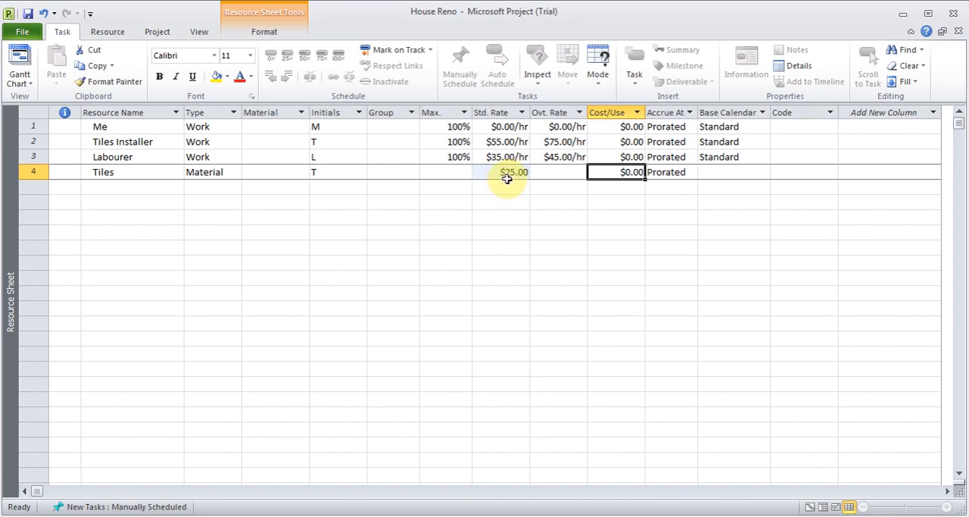
Step: Review the maximum units of the Me, Tiles Installer and Labourer resources
click(453, 126)
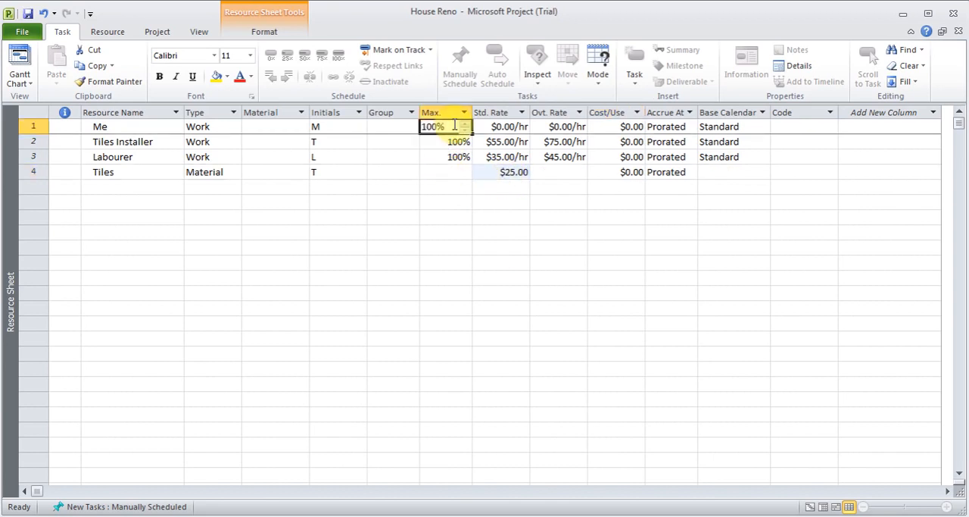
click(449, 142)
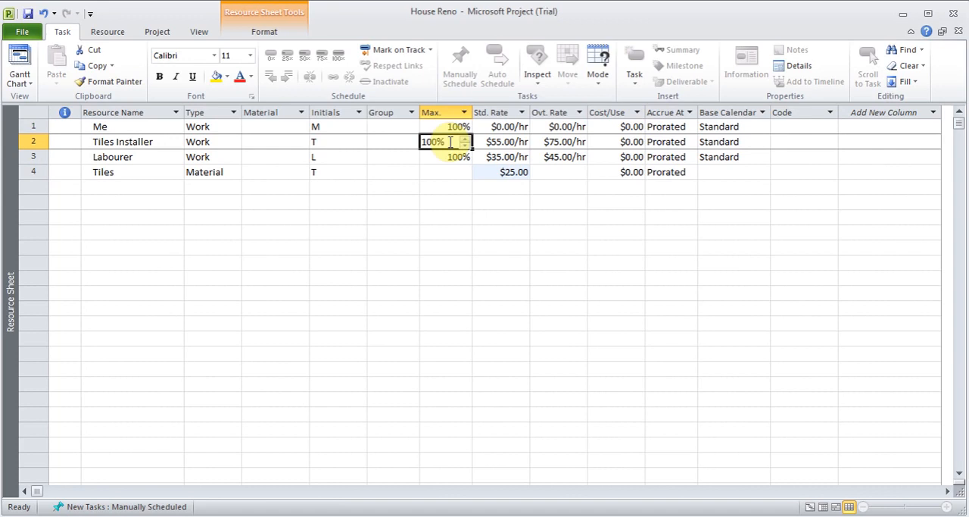
click(446, 157)
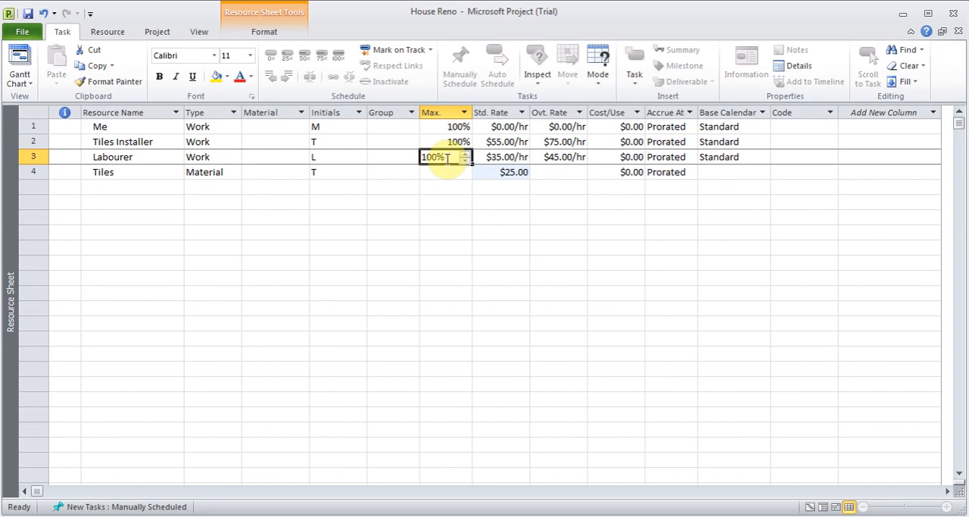
click(158, 189)
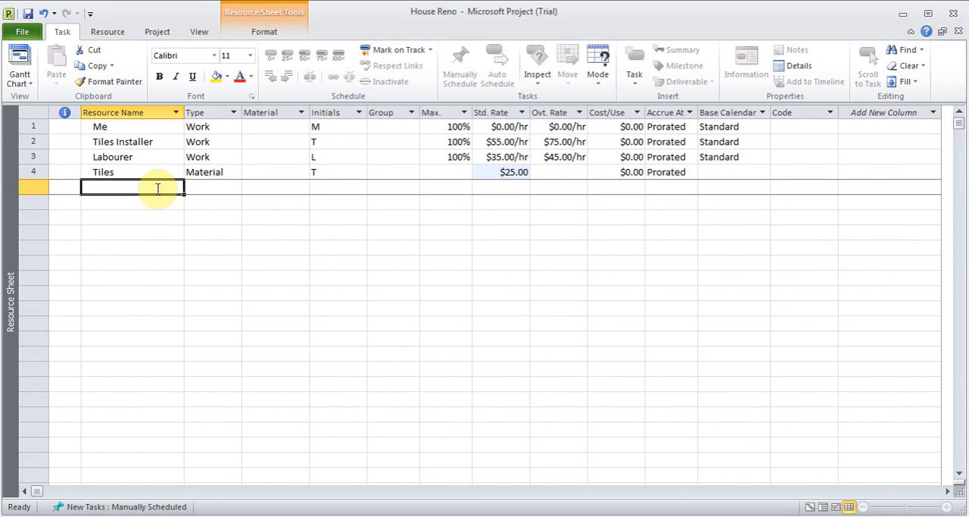
Step: Switch to the Gantt Chart view and open the resource assignments of the Remove Old tiles task
click(22, 83)
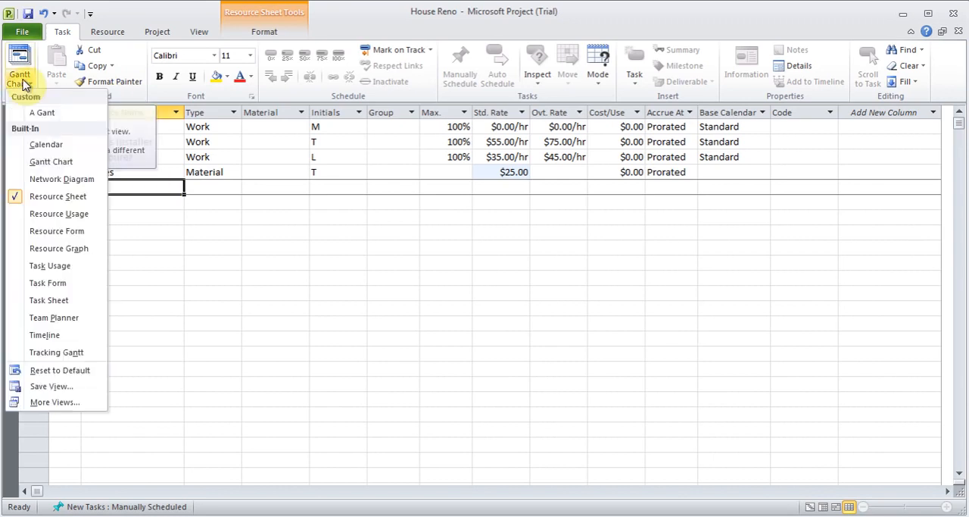
click(51, 165)
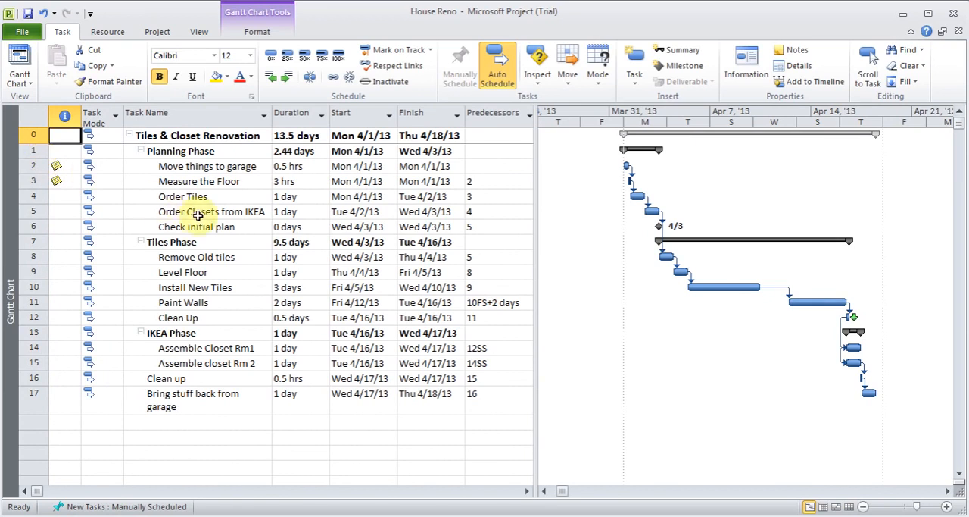
double_click(225, 259)
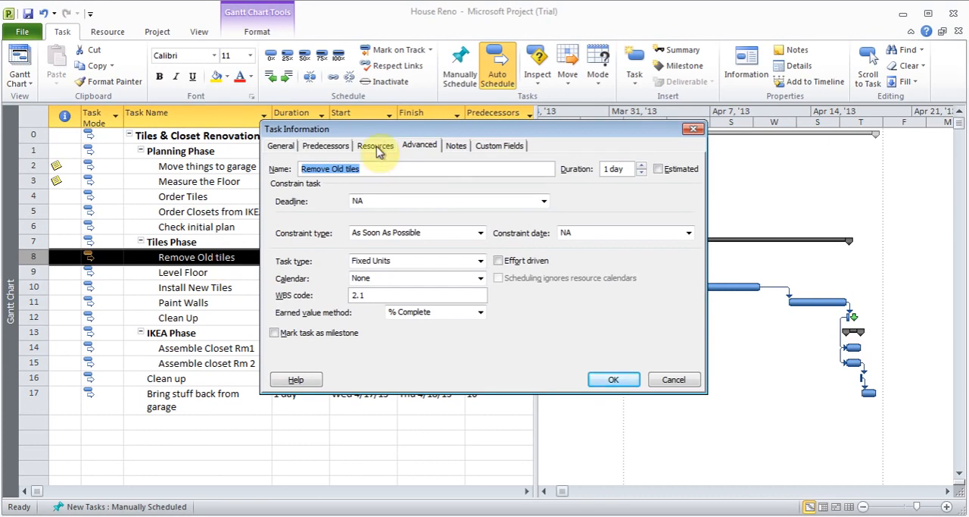
click(376, 146)
Step: Assign Labourer to the Remove Old tiles task and check the cost of the assignment
click(424, 219)
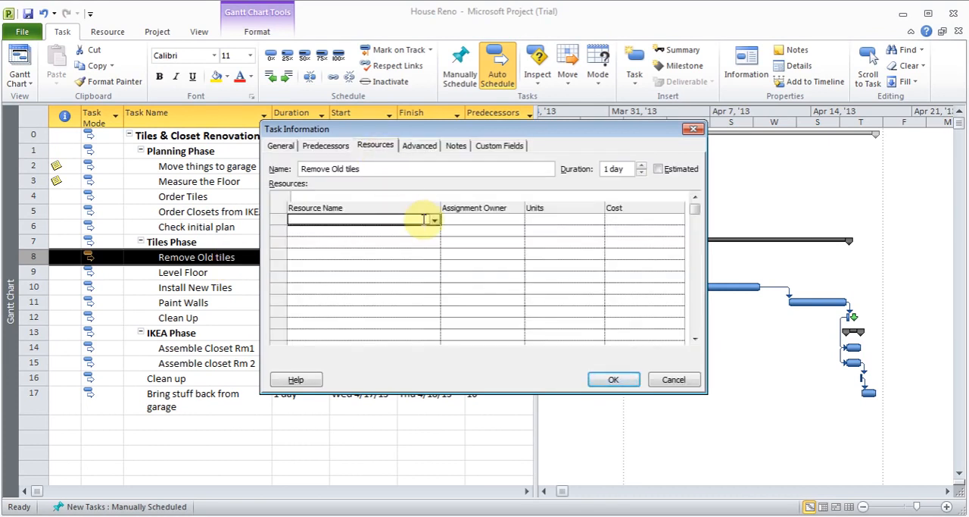
click(436, 221)
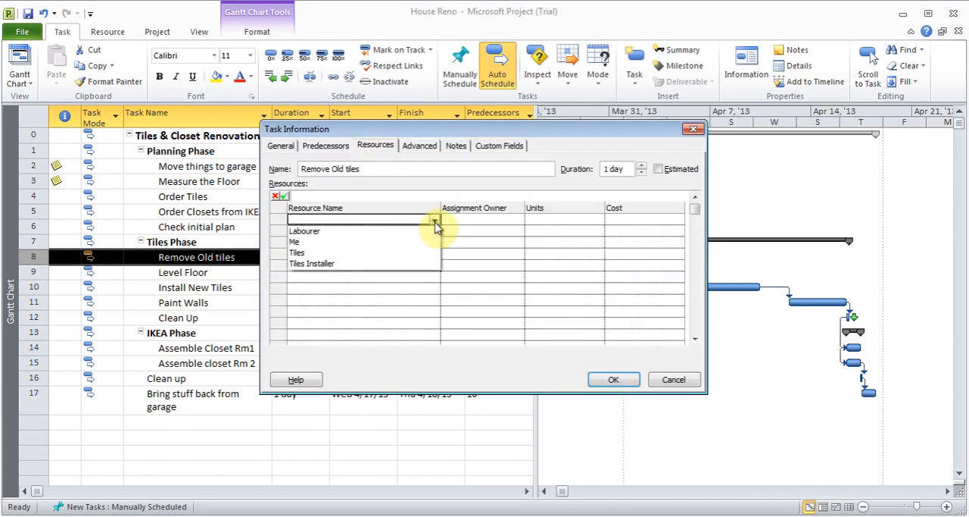
click(421, 231)
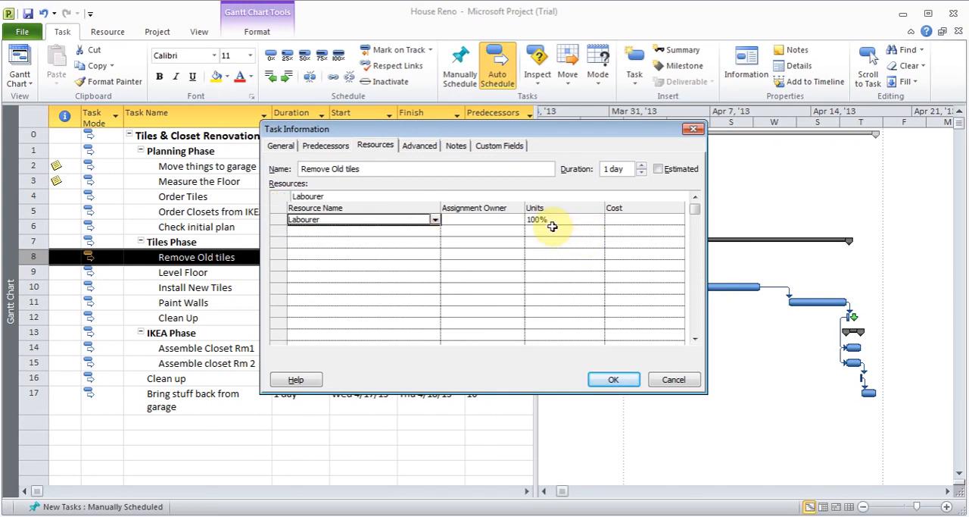
key(Tab)
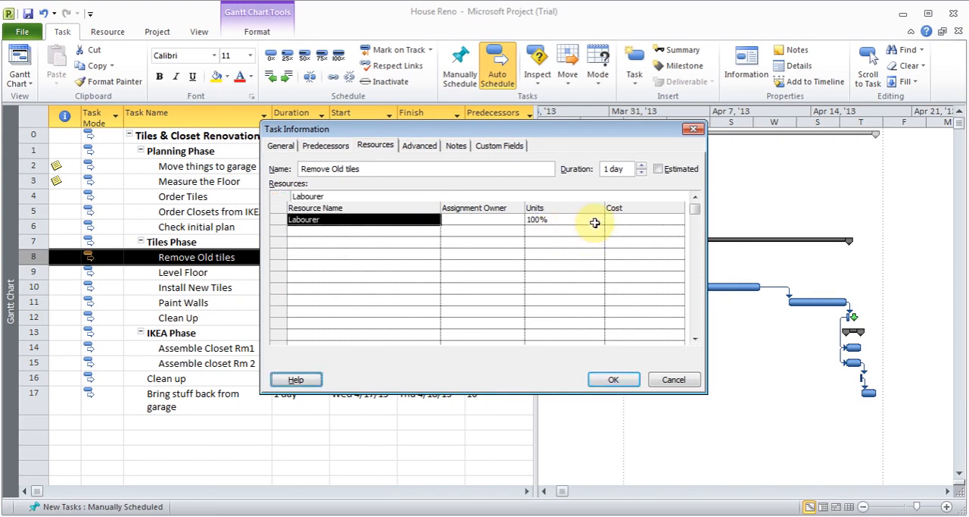
click(613, 380)
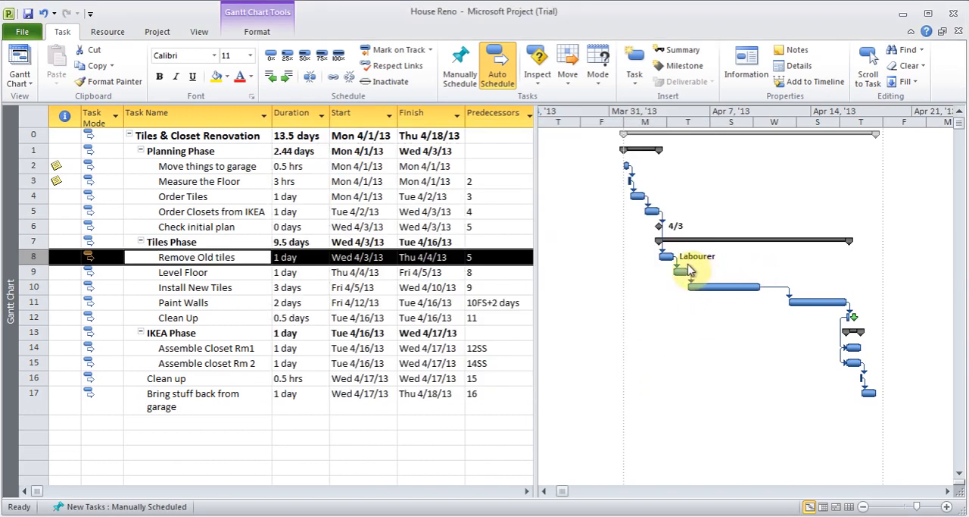
double_click(212, 257)
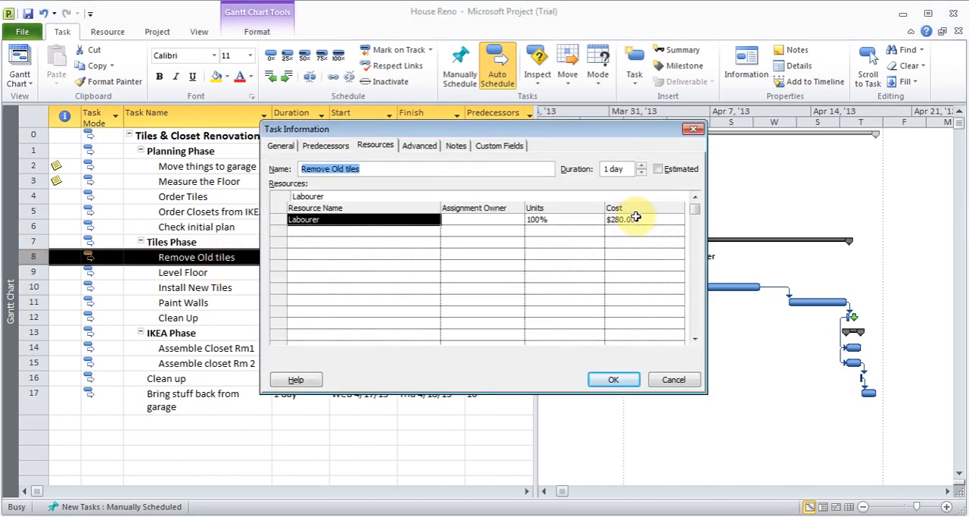
click(622, 382)
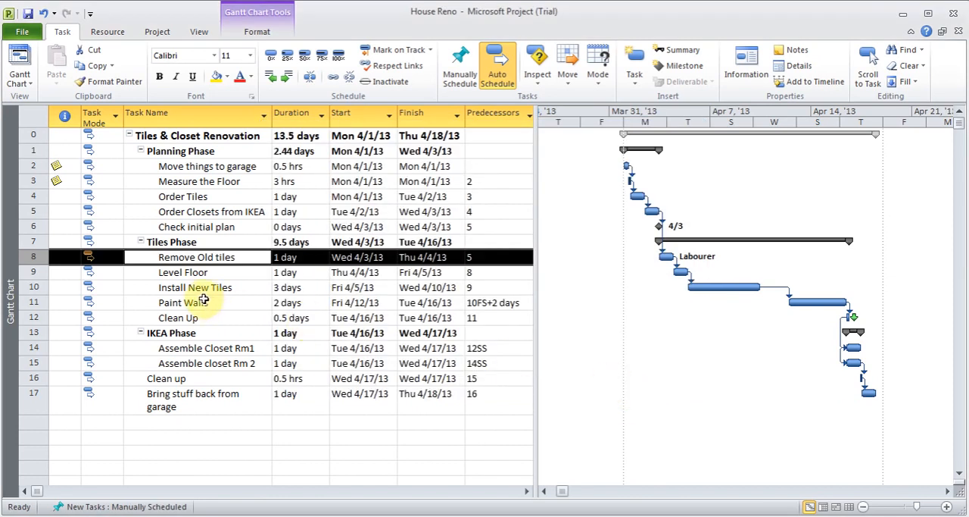
Step: Assign Tiles Installer to the Install New Tiles task
double_click(222, 293)
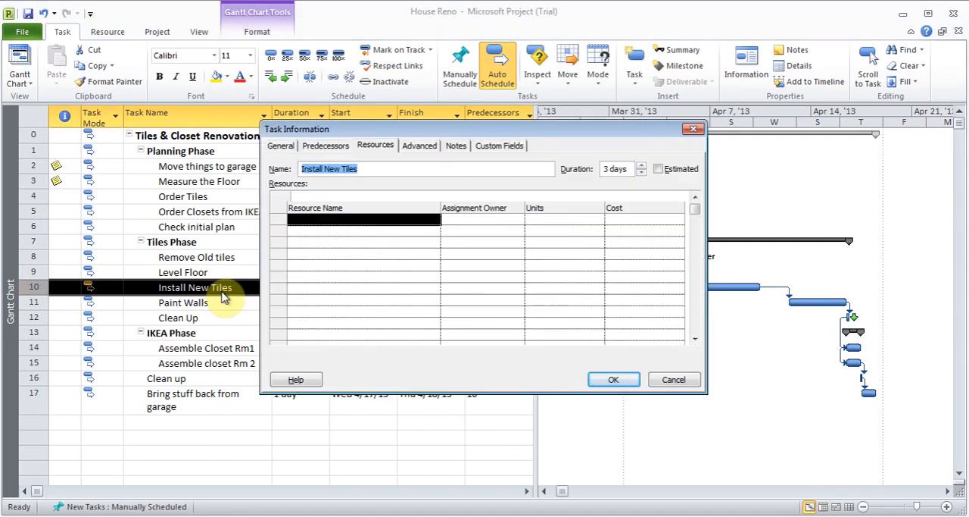
click(403, 221)
click(435, 221)
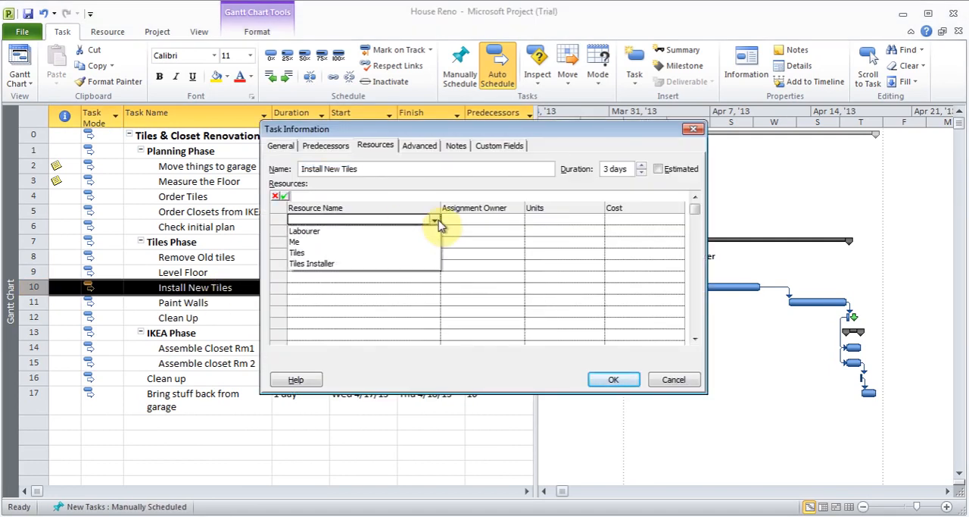
click(410, 264)
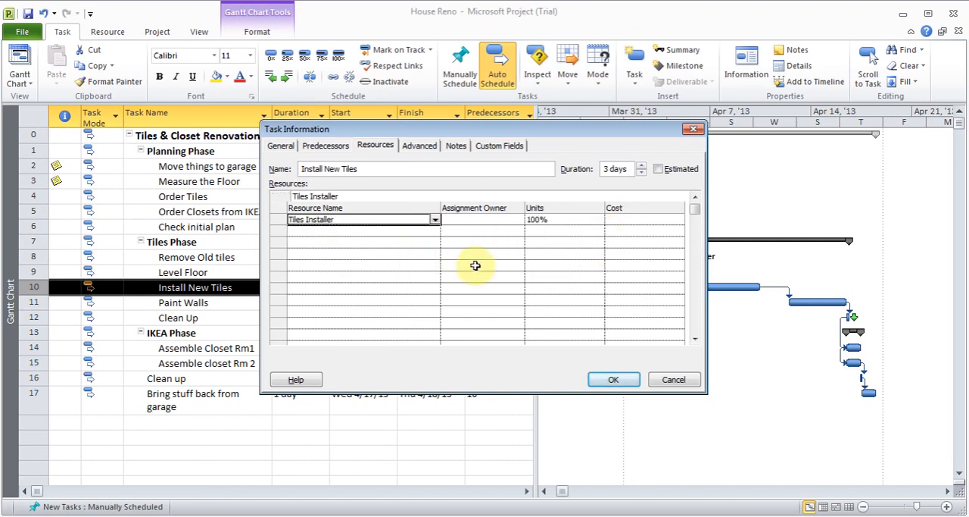
click(395, 233)
click(434, 223)
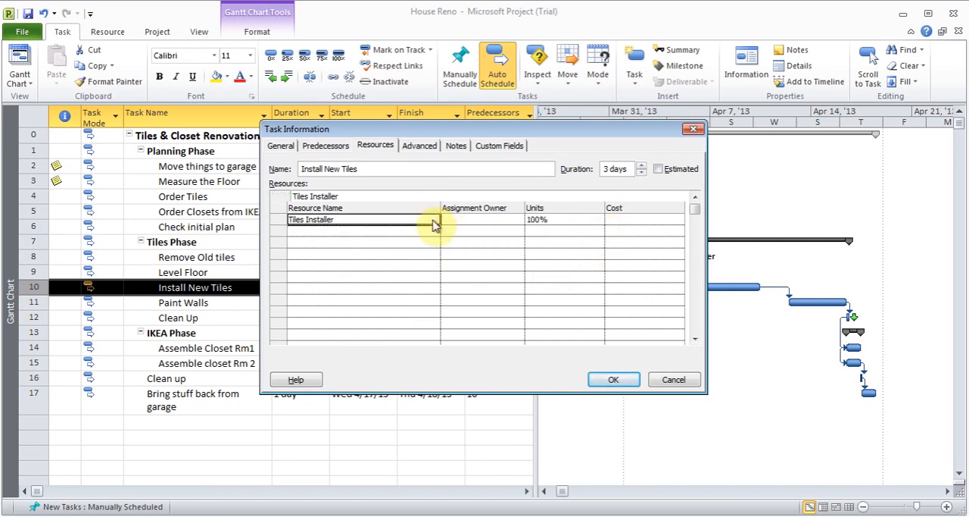
click(613, 381)
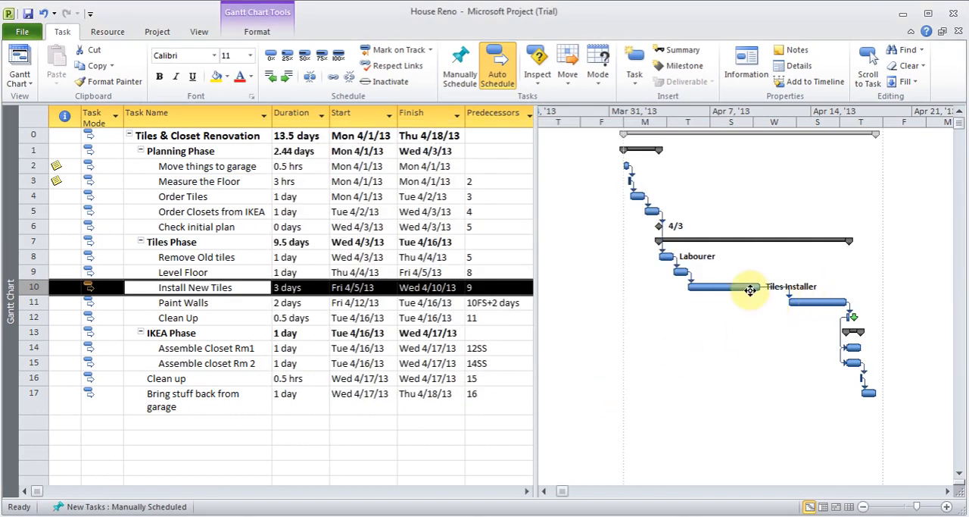
Step: Change the task type of Install New Tiles to Fixed Work
double_click(202, 288)
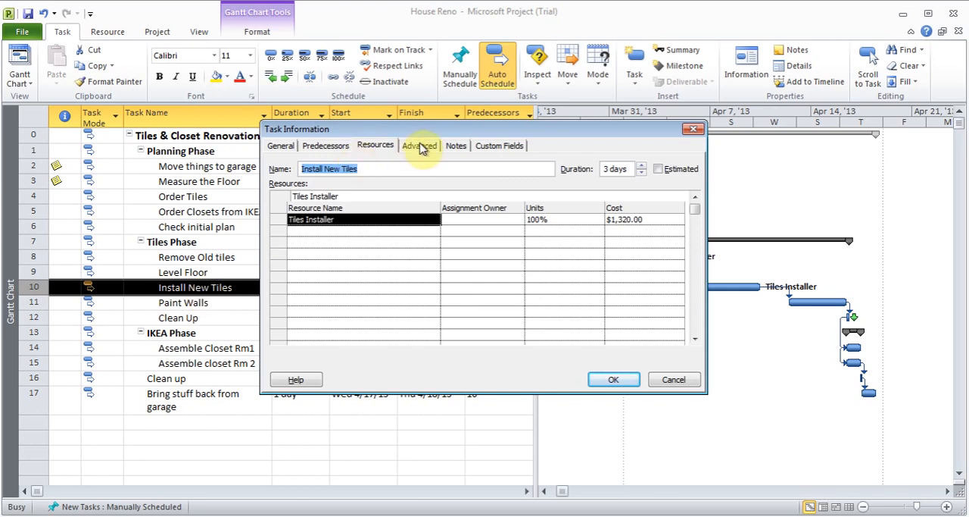
click(326, 147)
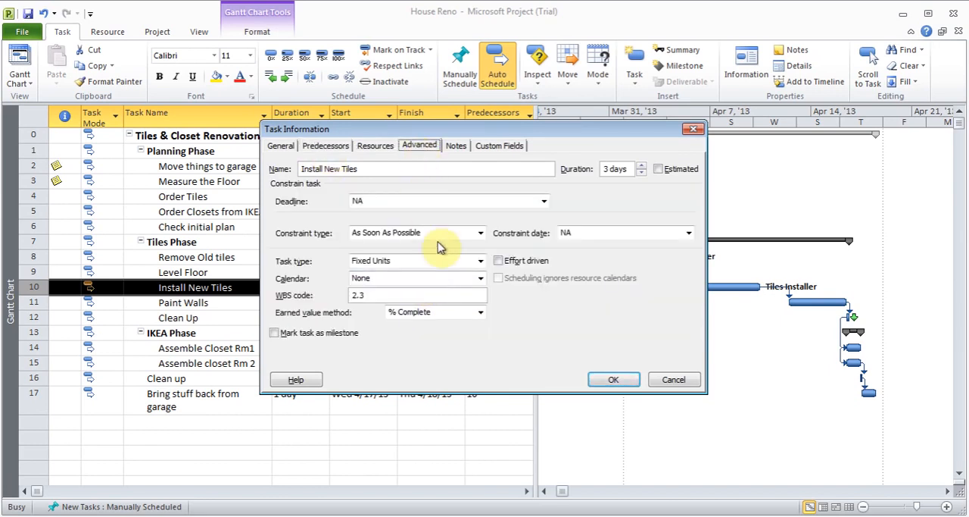
click(481, 262)
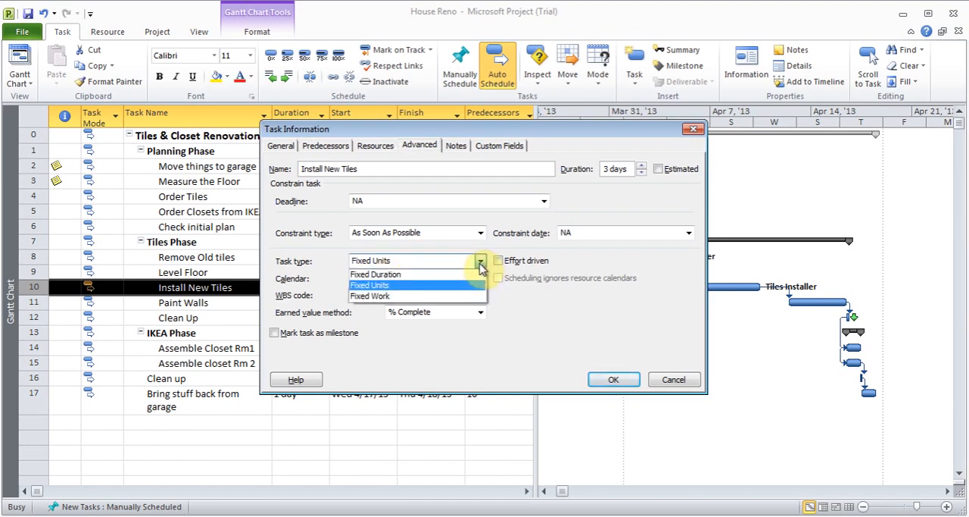
click(447, 296)
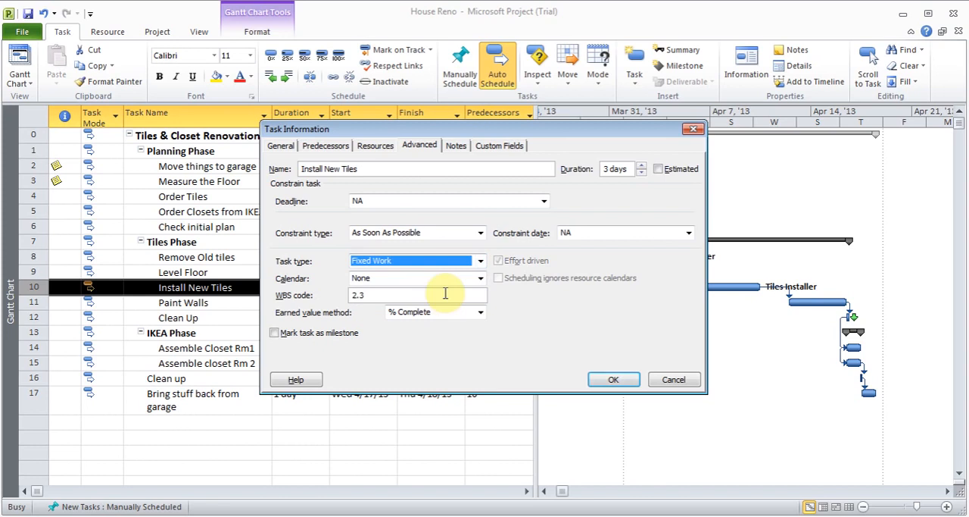
click(612, 379)
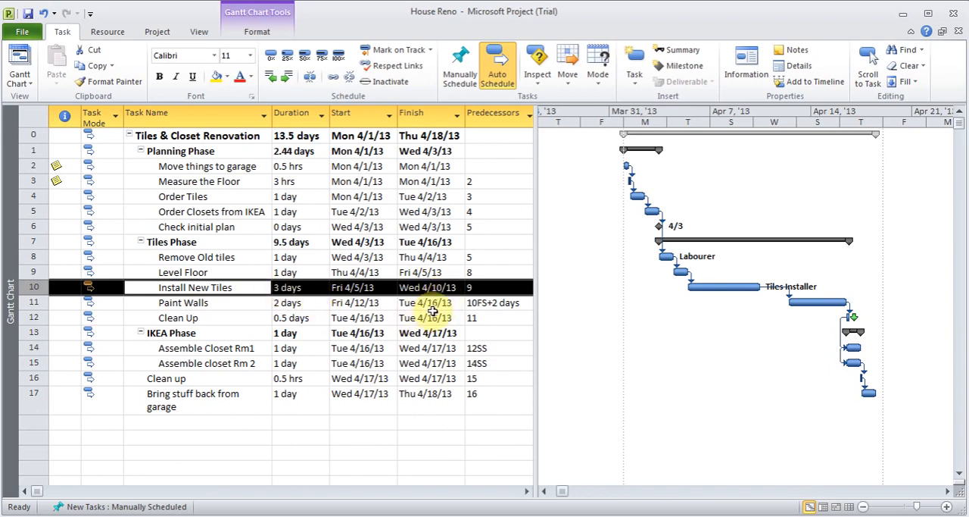
Step: Add Labourer as a second resource on the Install New Tiles task
double_click(222, 284)
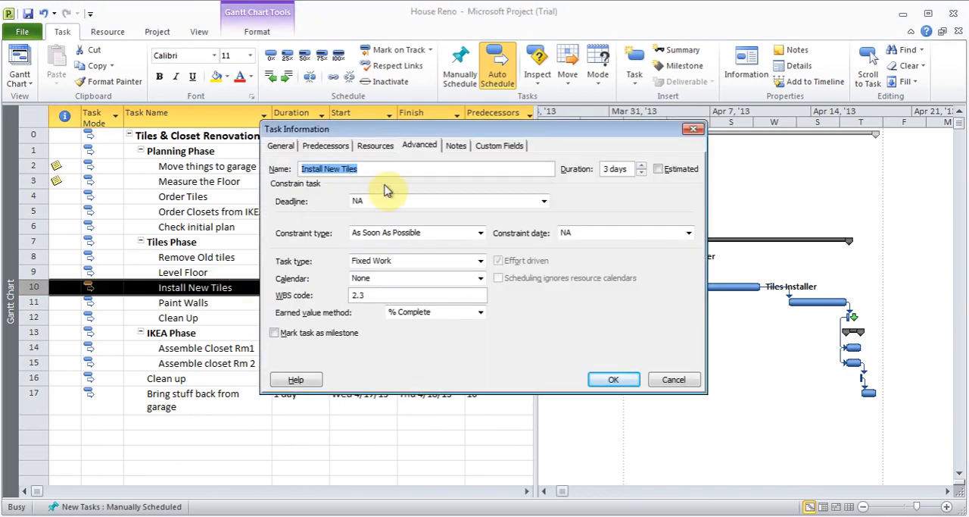
click(378, 149)
click(396, 230)
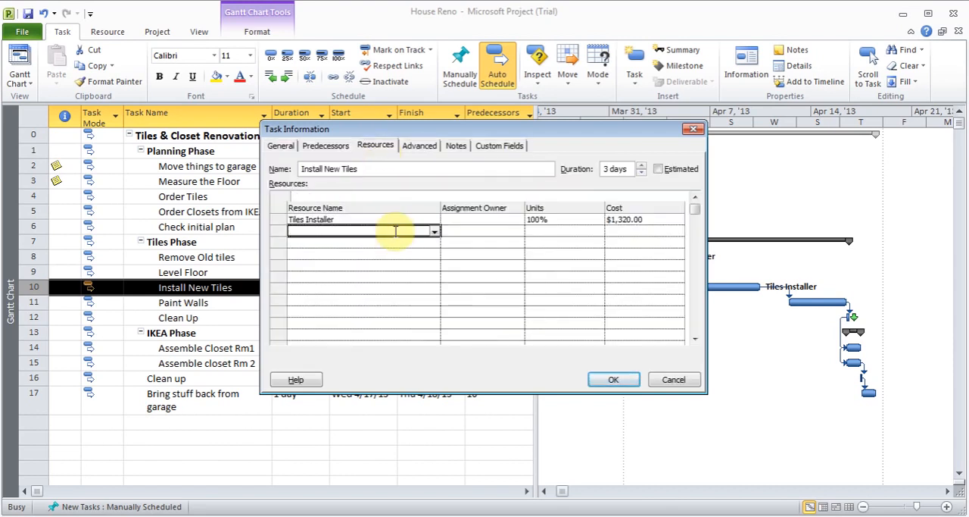
click(436, 233)
click(413, 241)
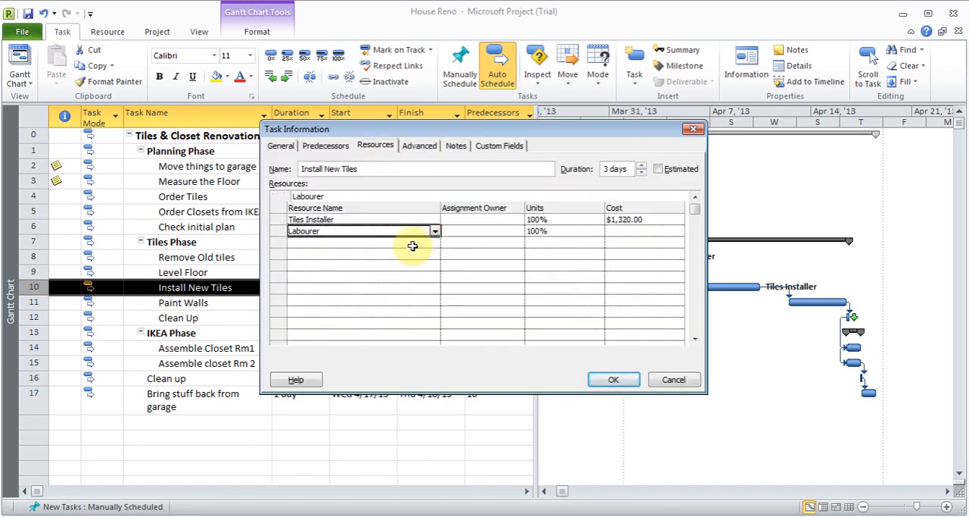
click(624, 233)
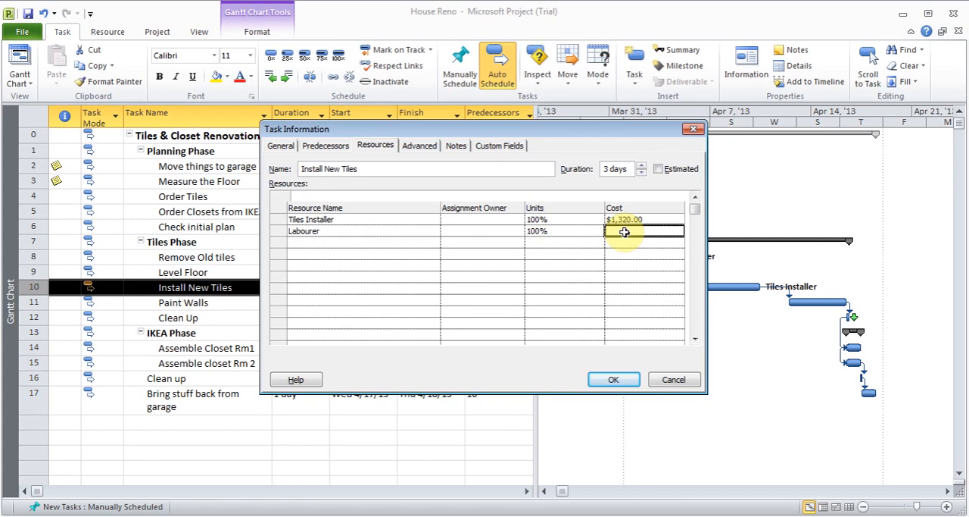
click(613, 382)
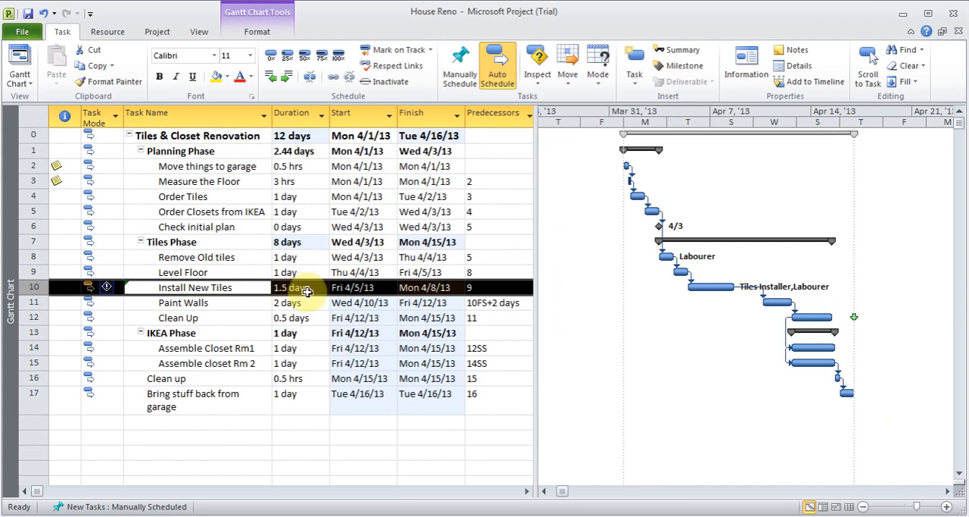
Step: Change the task type of Install New Tiles to Fixed Units and turn off effort-driven scheduling
double_click(214, 291)
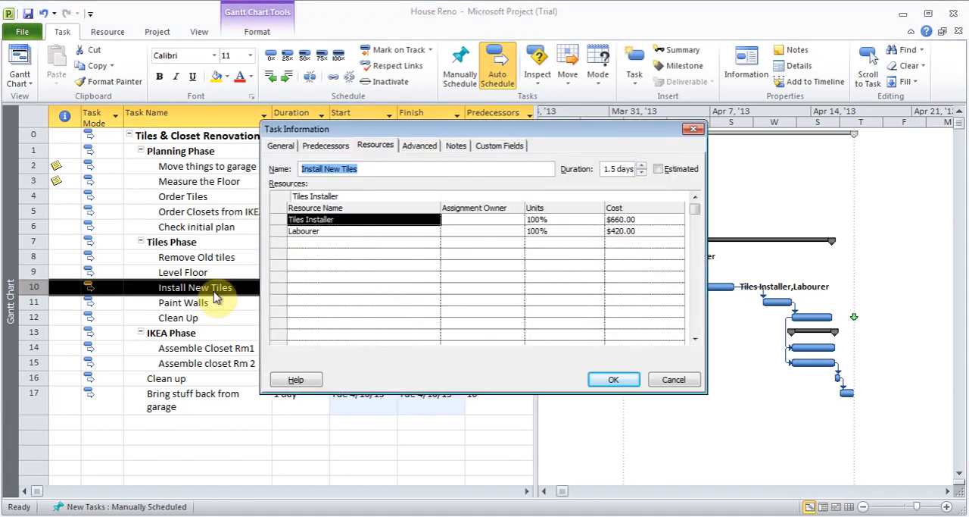
click(420, 146)
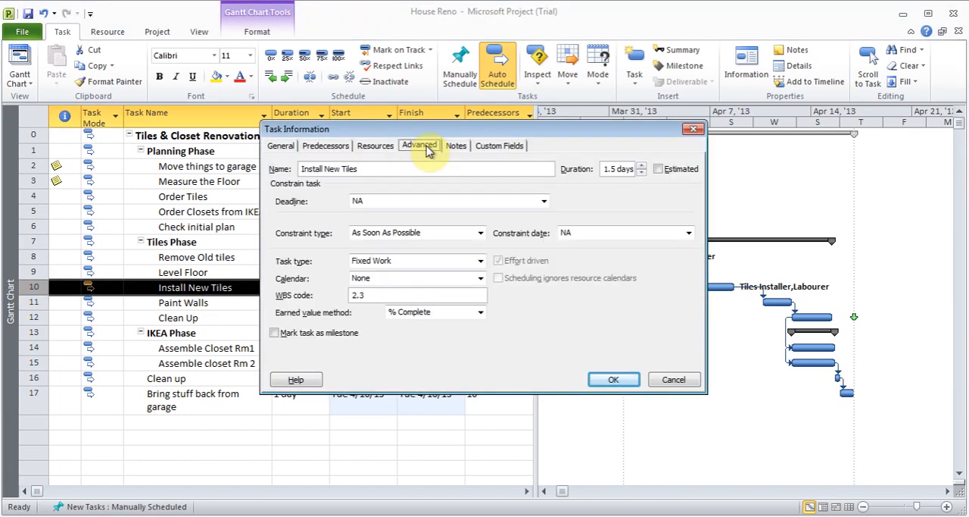
click(480, 261)
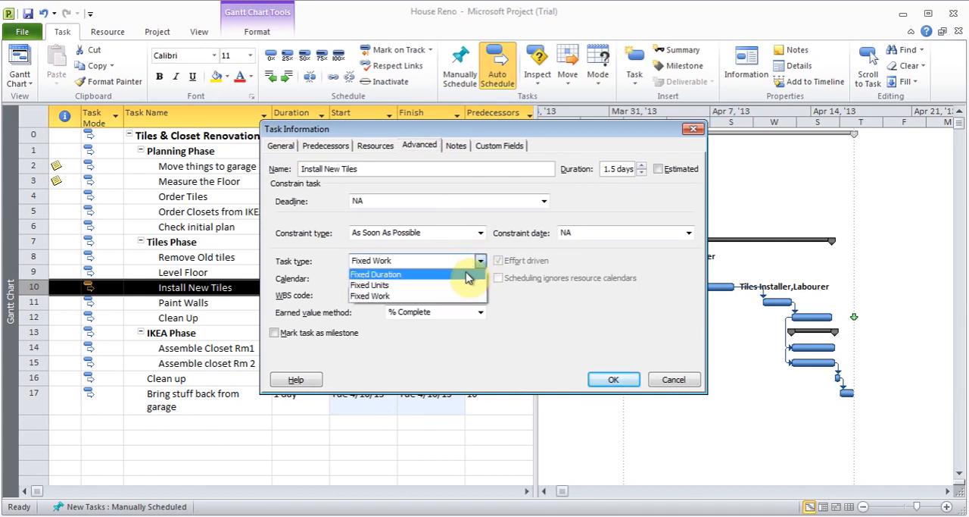
click(454, 285)
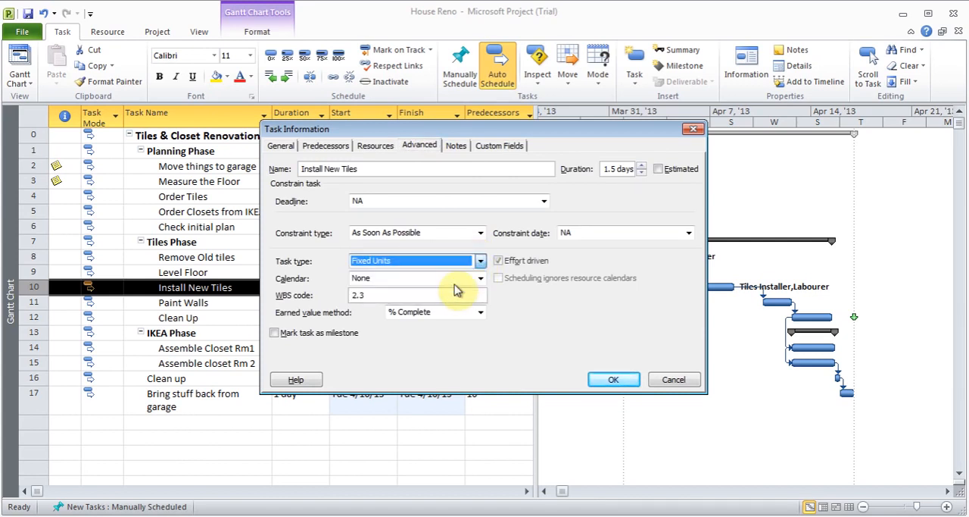
click(498, 261)
click(613, 380)
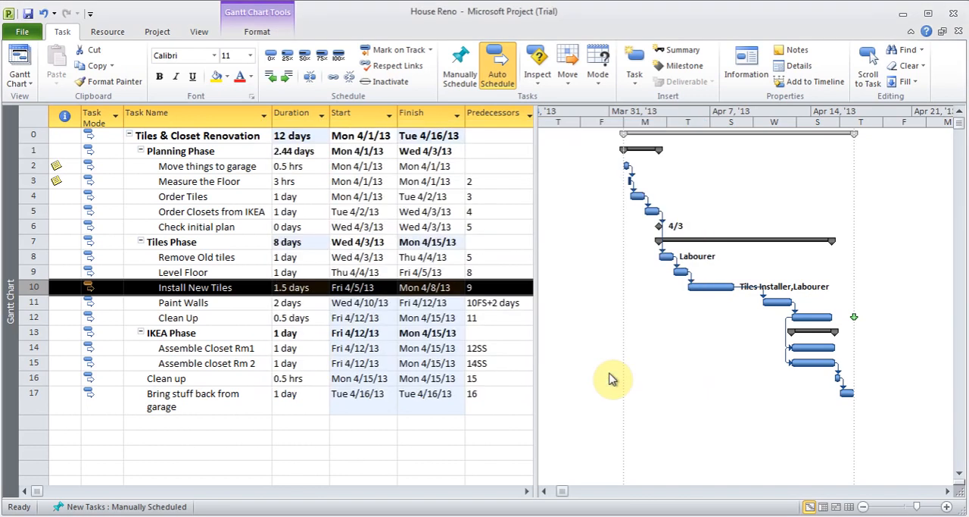
Step: Set the duration of the Install New Tiles task to 3 days
click(307, 292)
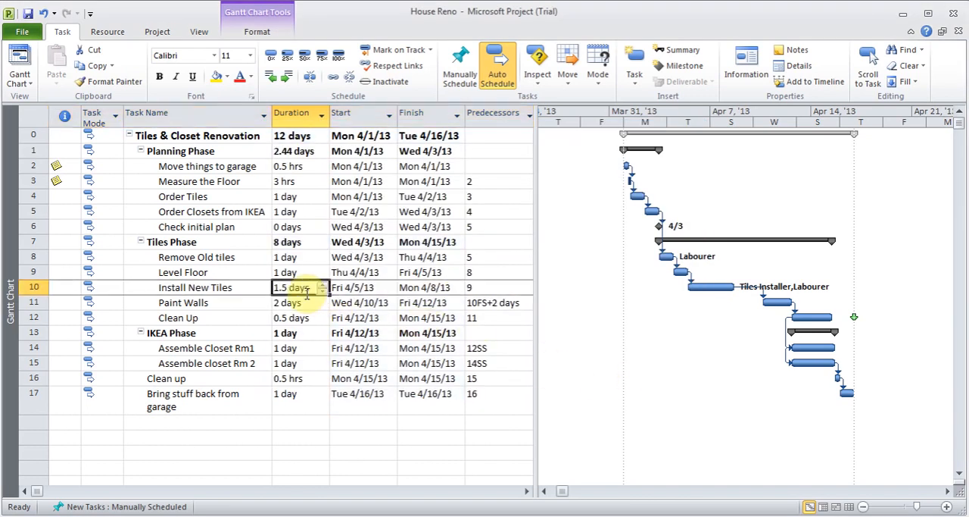
click(321, 285)
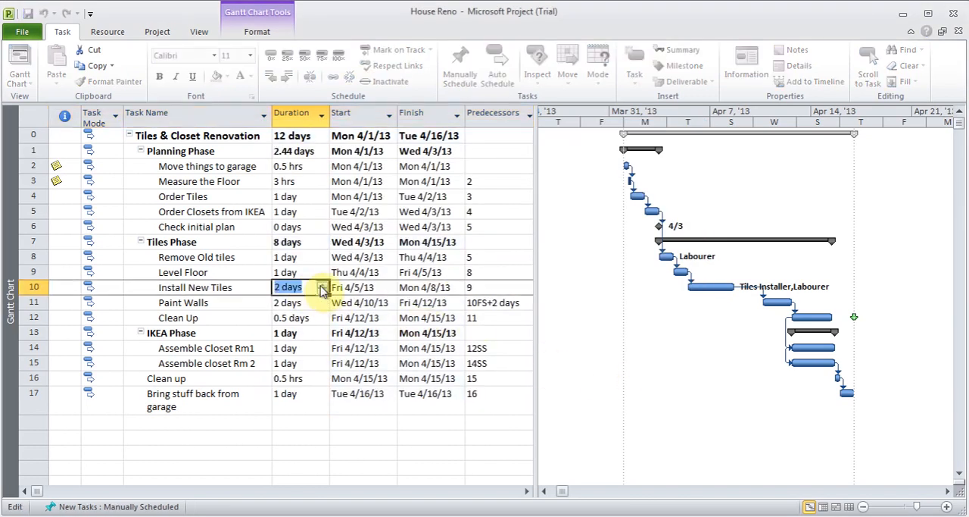
click(222, 288)
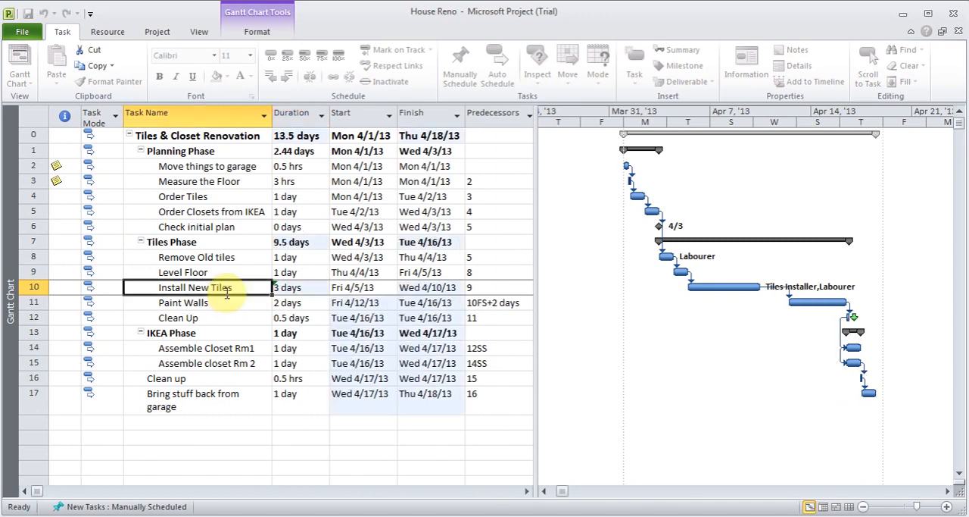
Step: Assign 800 units of the Tiles material to the Install New Tiles task and check the assignment costs
double_click(222, 288)
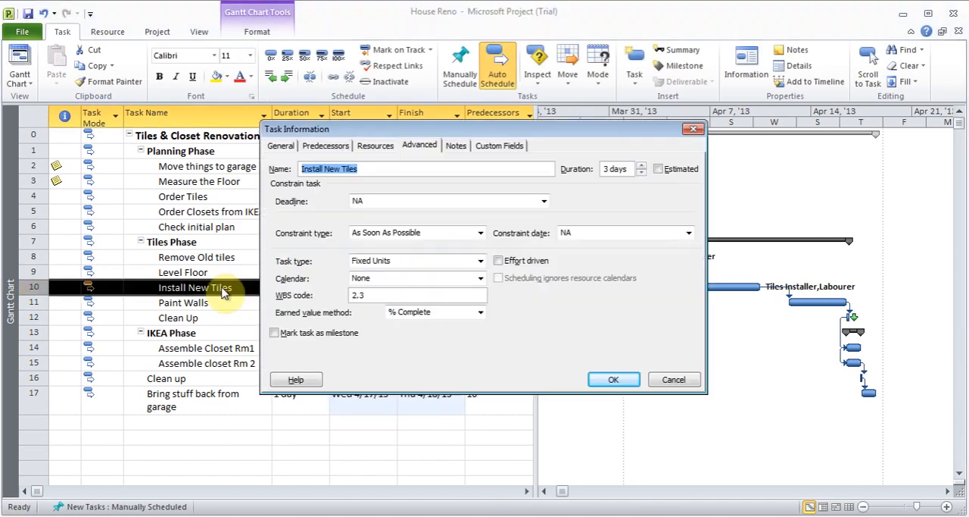
click(374, 144)
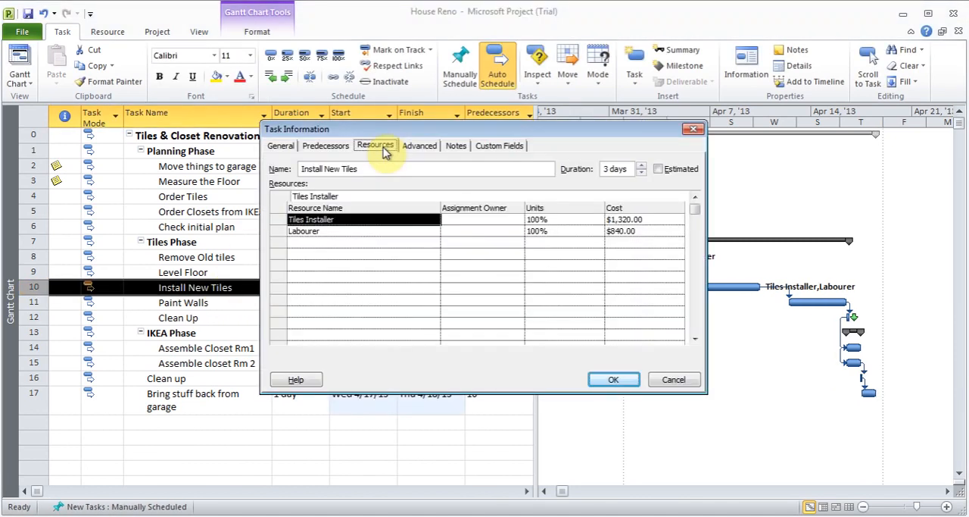
click(368, 243)
click(433, 243)
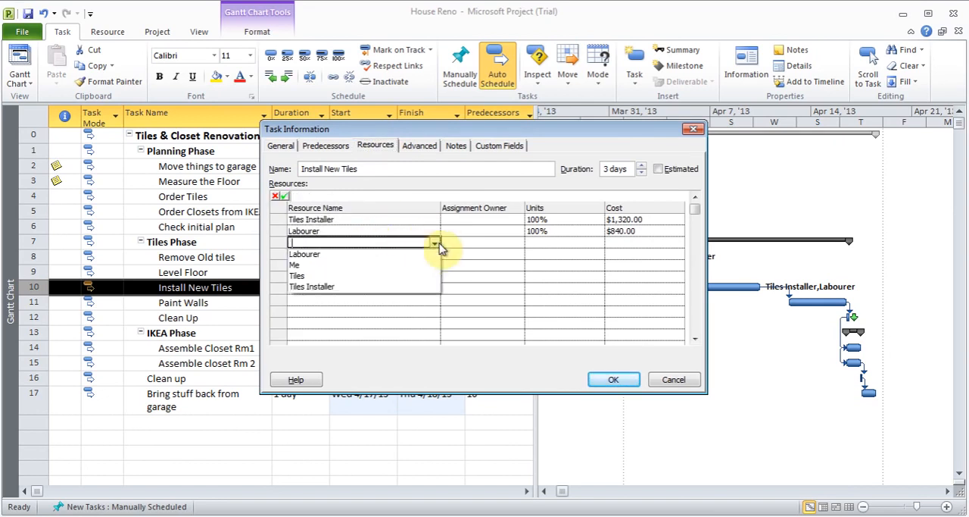
click(415, 276)
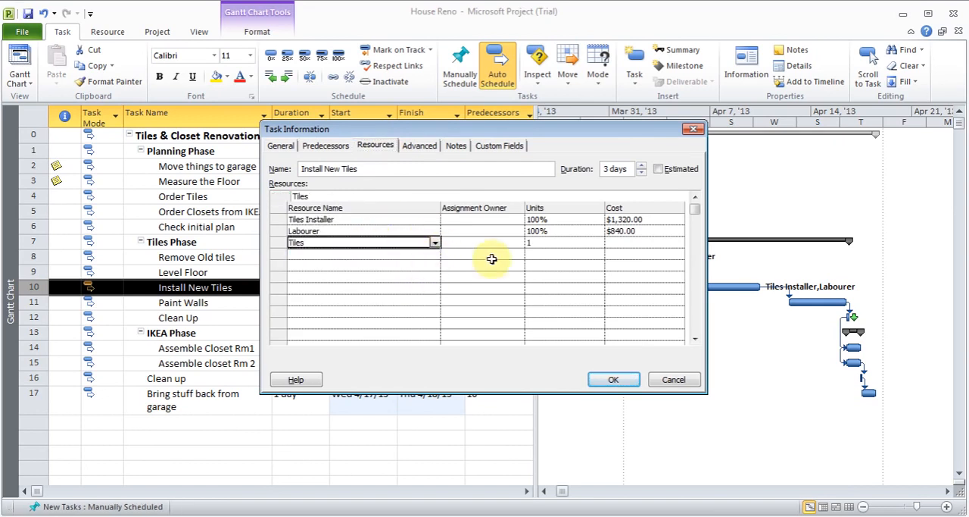
click(559, 242)
text(800)
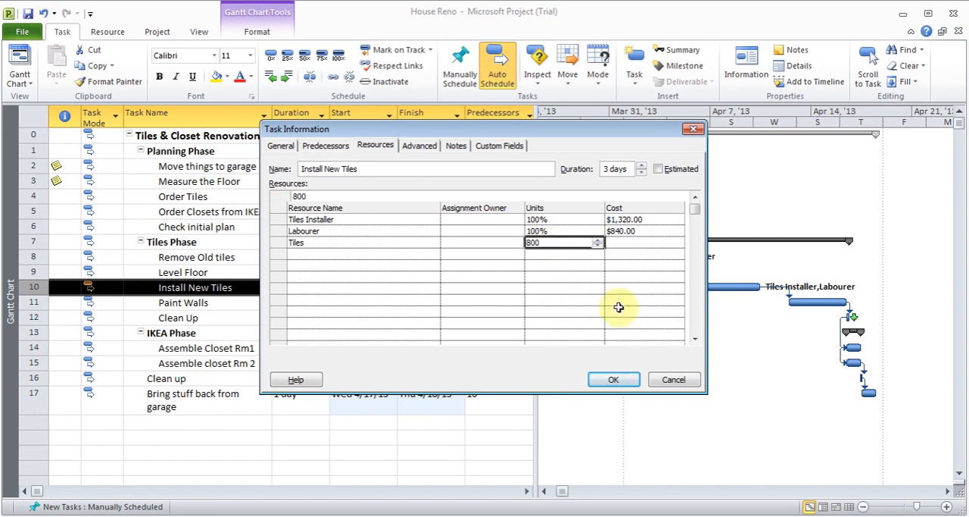
click(620, 380)
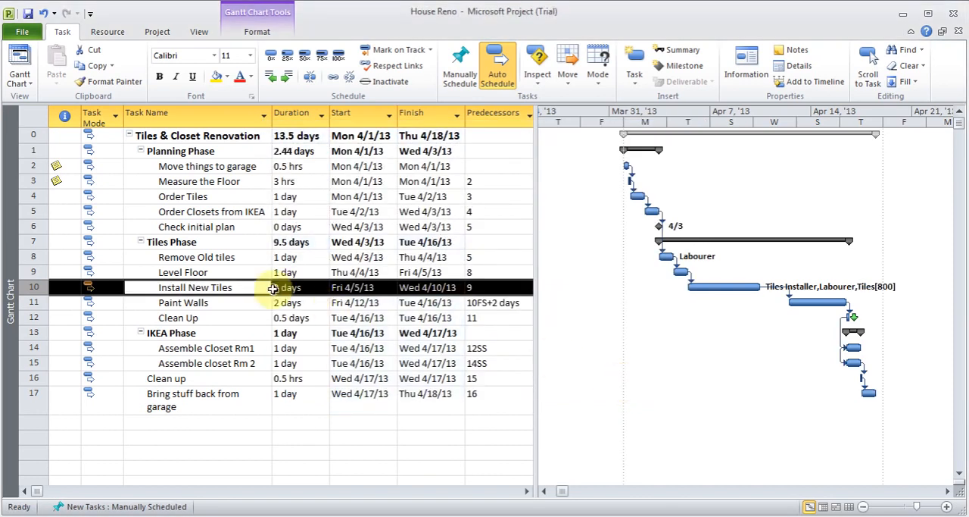
double_click(204, 291)
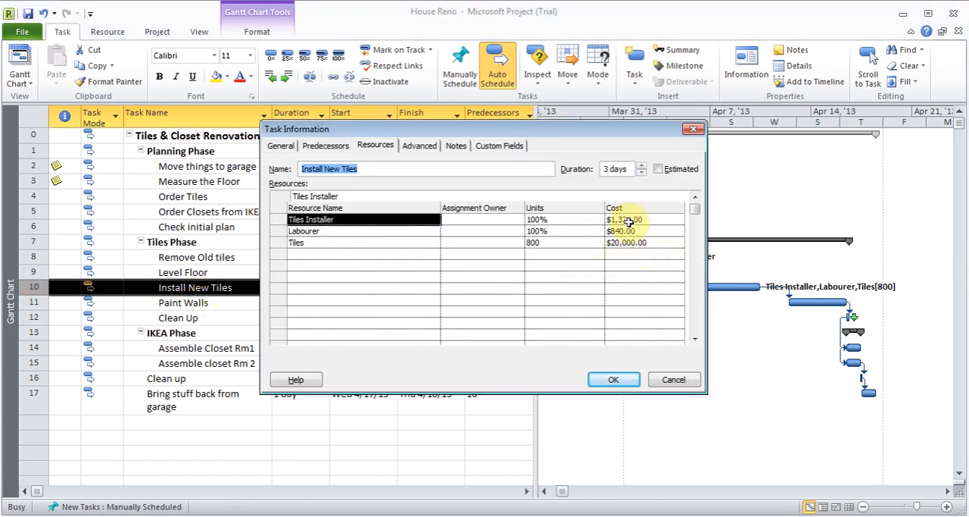
click(615, 381)
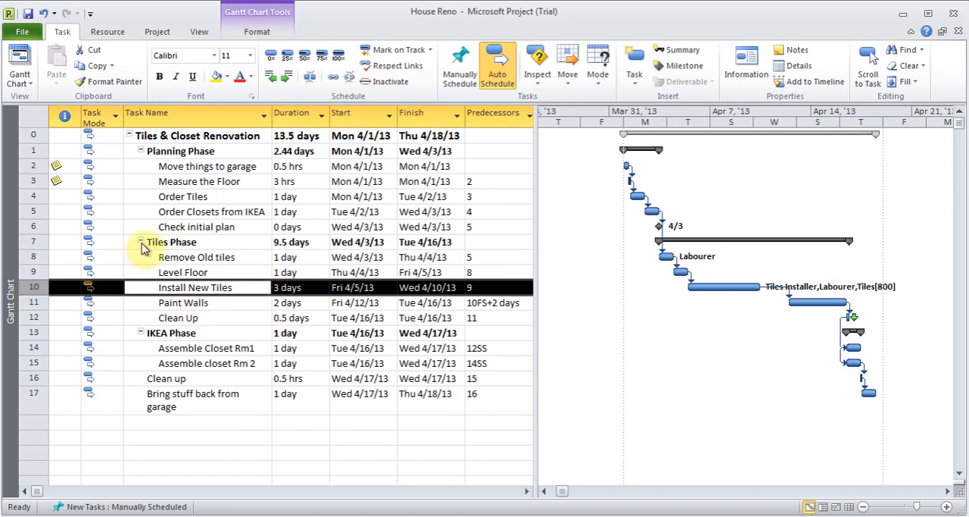
Step: Switch the Gantt Chart's task table from Entry to Cost
click(34, 117)
right_click(34, 117)
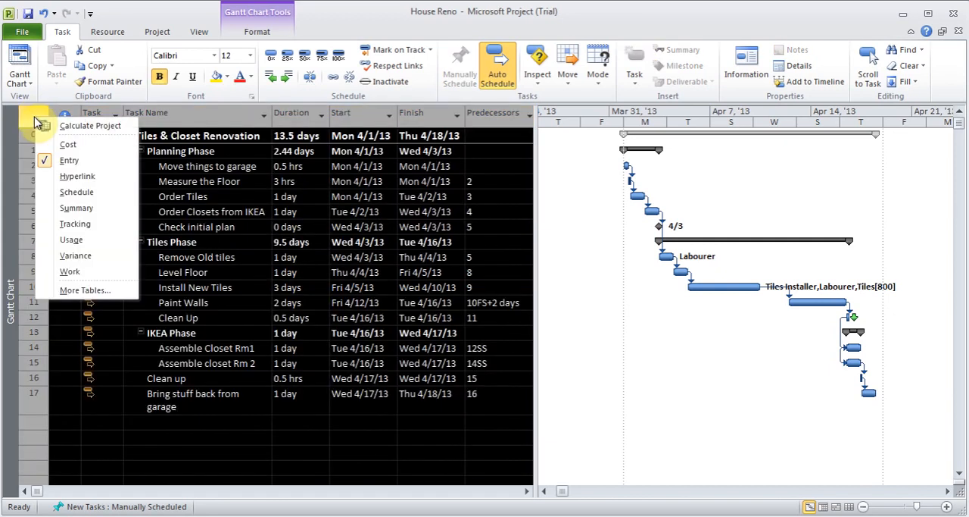
click(69, 145)
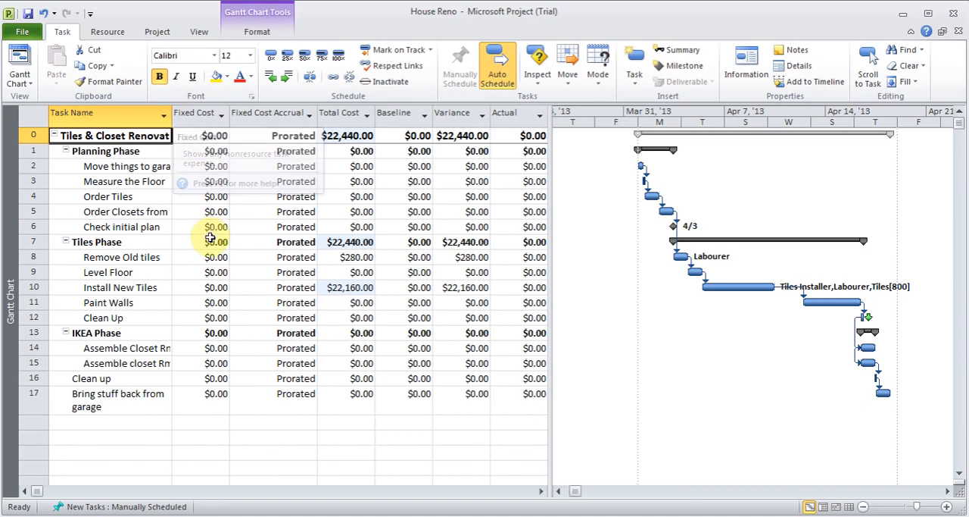
Step: Enter a fixed cost of 200 for both the Clean Up task in the Tiles Phase and the final Clean up task
click(208, 318)
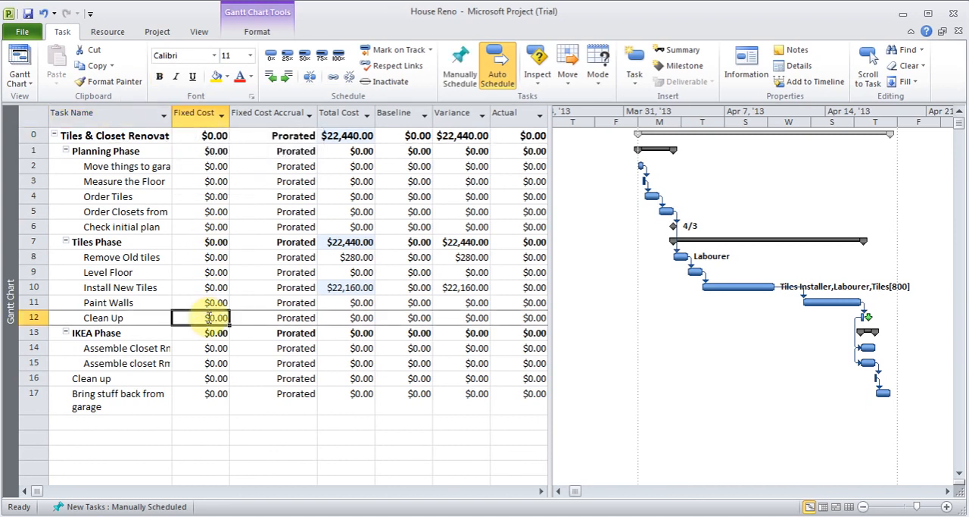
text(200)
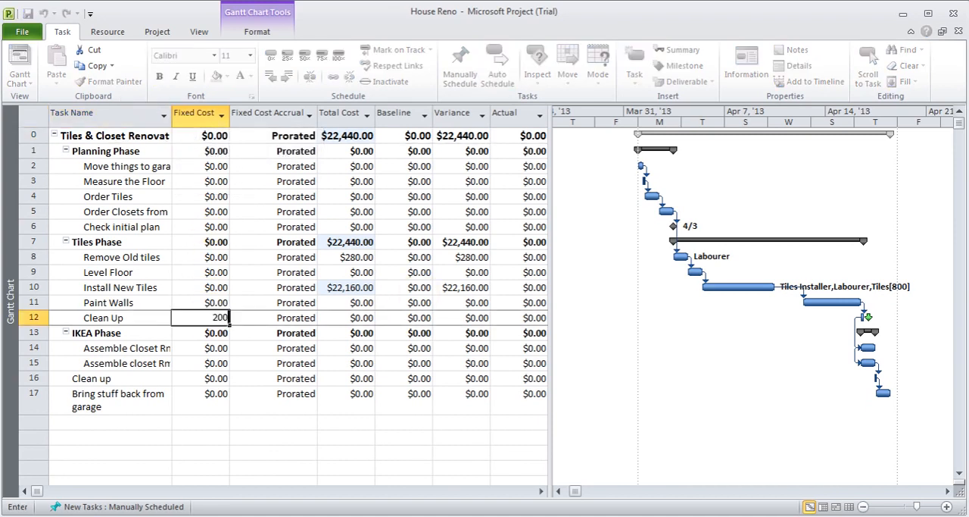
key(Return)
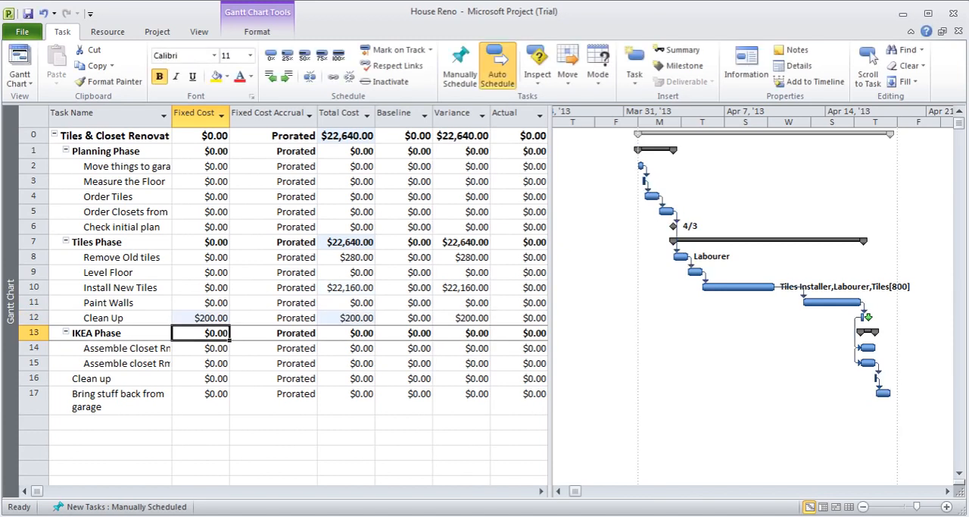
key(Down)
key(Down)
key(Down)
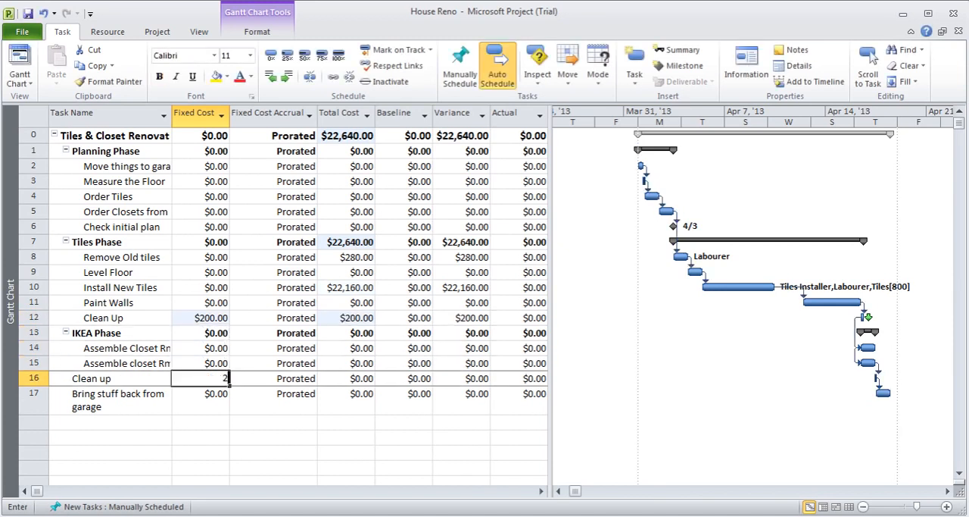
text(200)
key(Up)
key(Up)
key(Up)
key(Up)
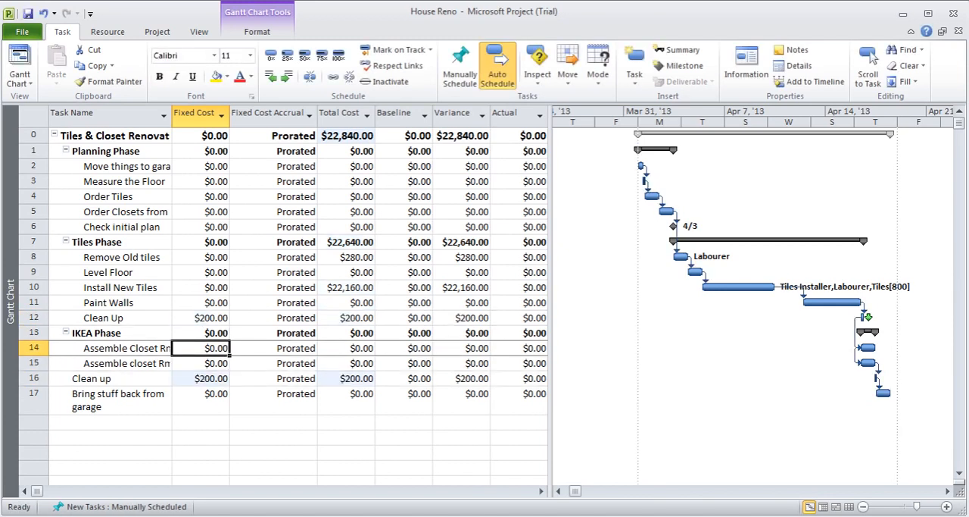
Step: Save the changes to House Reno and check the total cost of the whole project
key(alt+F4)
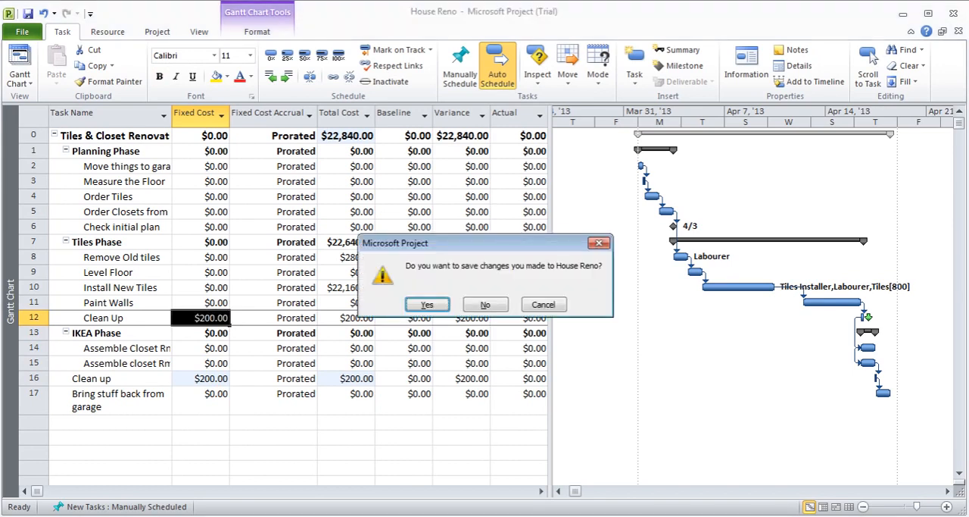
click(424, 306)
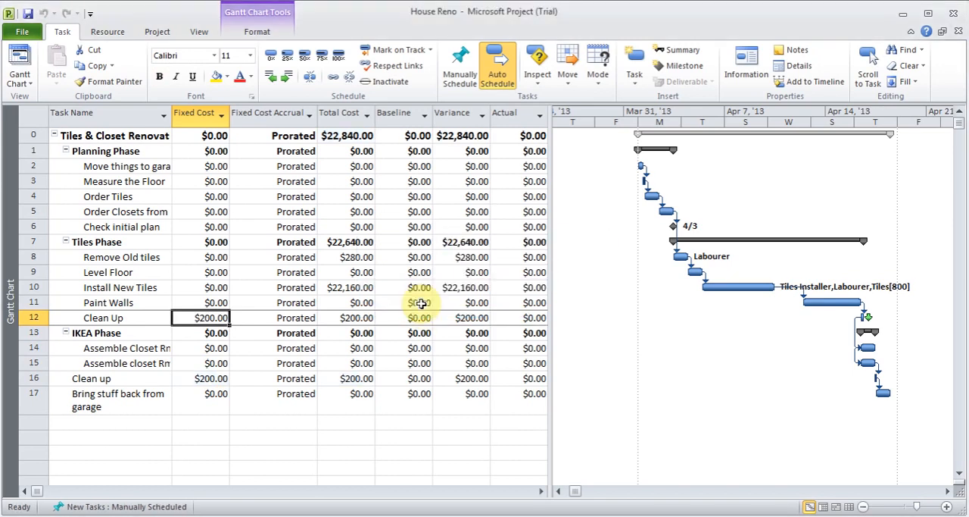
key(Right)
key(Right)
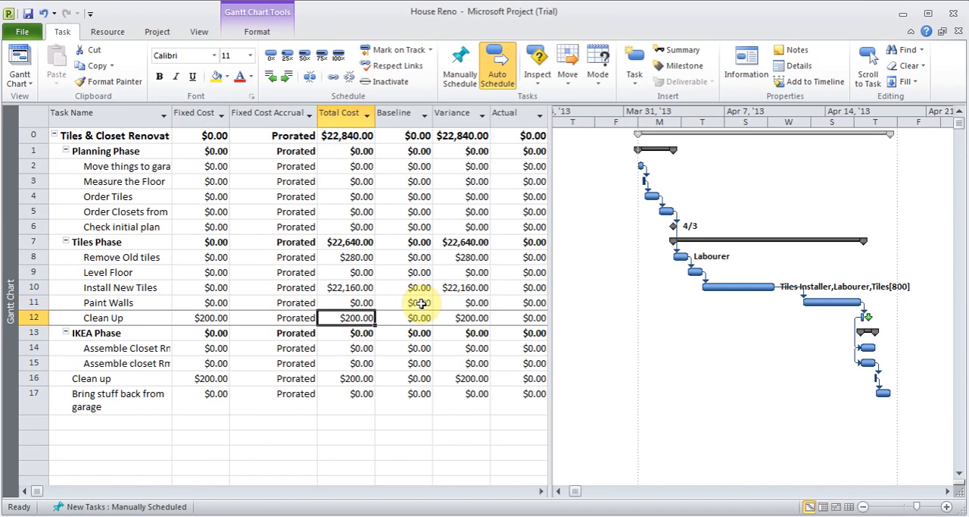
click(354, 136)
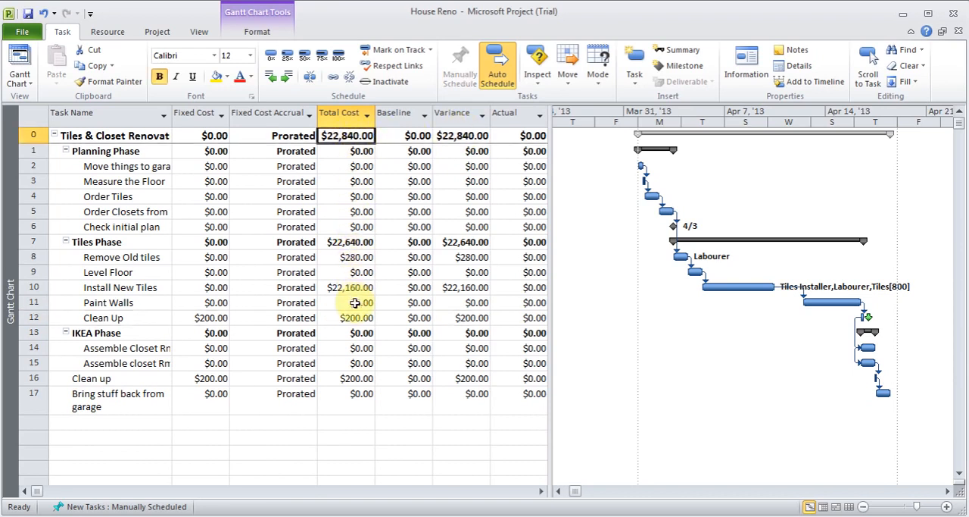
Step: Assign Labourer to the Level Floor task
double_click(160, 275)
click(427, 221)
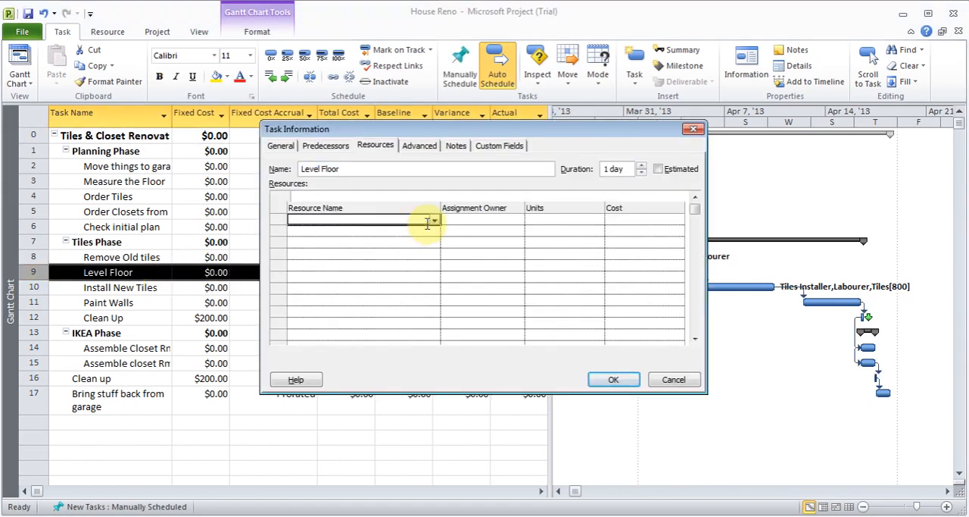
click(434, 221)
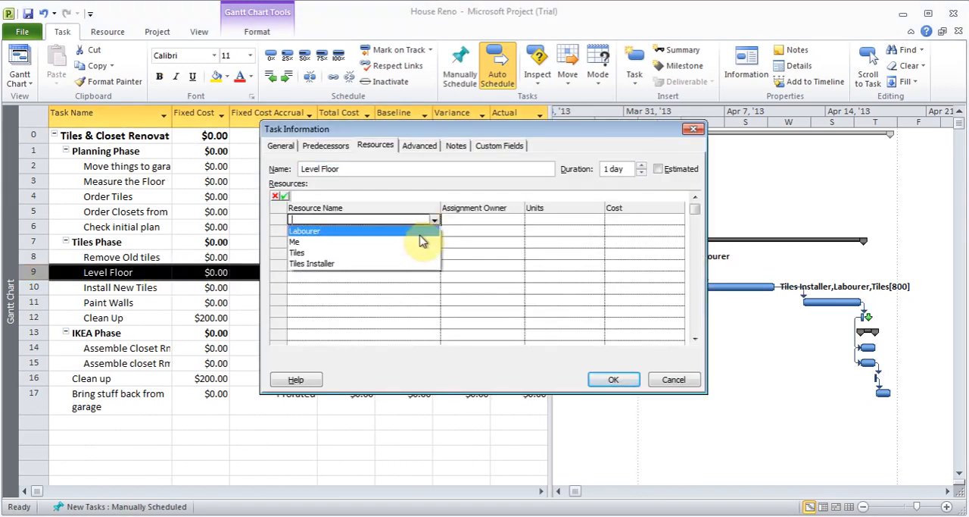
click(412, 231)
click(613, 381)
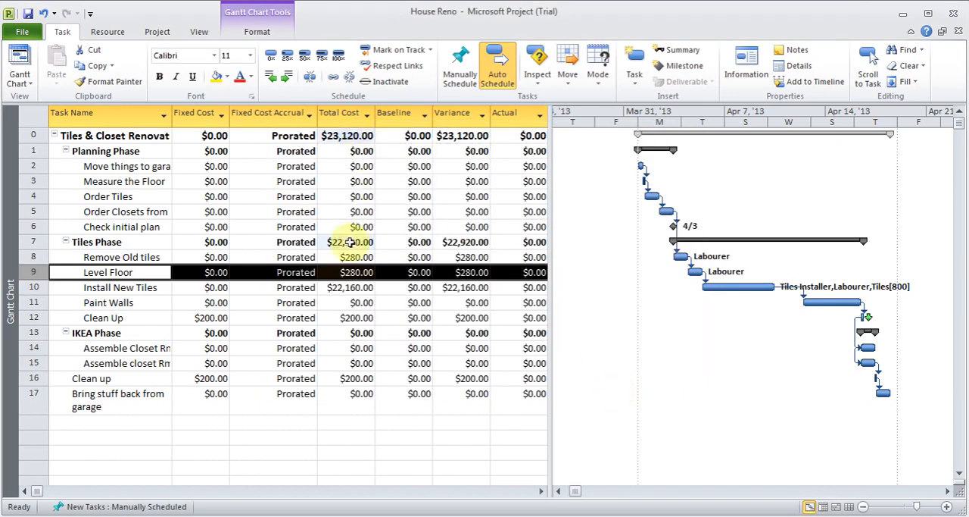
click(137, 302)
double_click(137, 302)
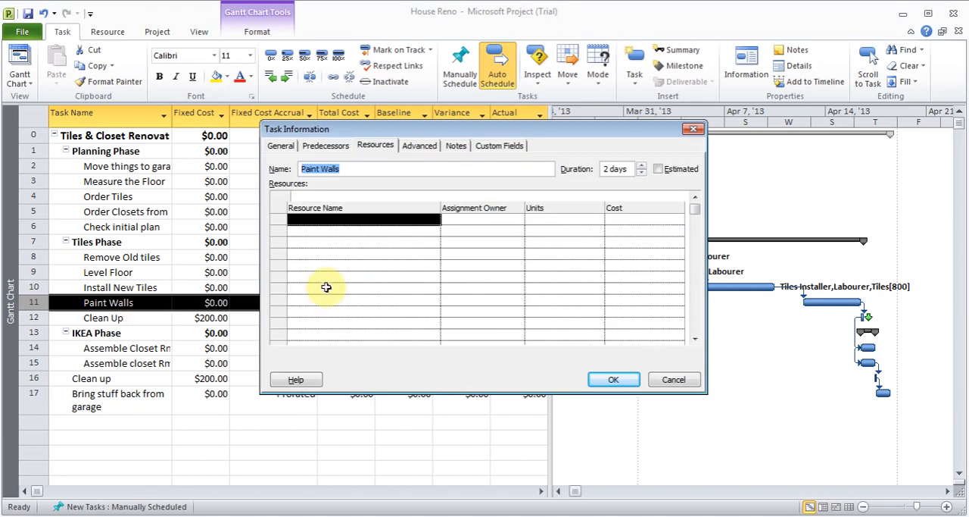
click(427, 222)
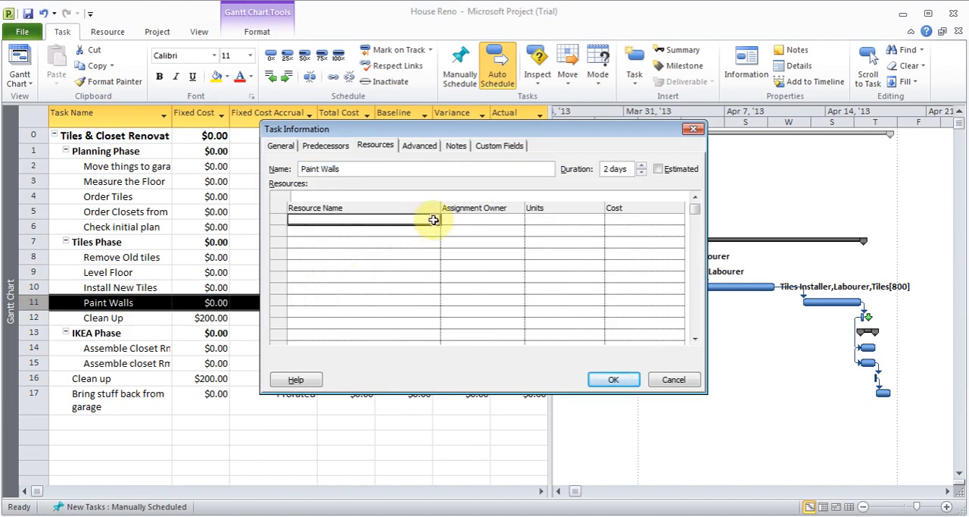
click(437, 223)
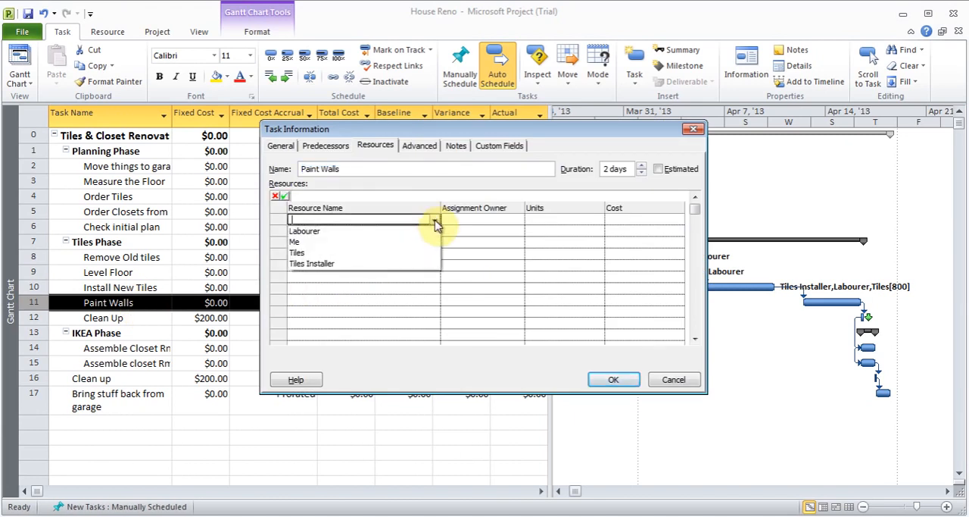
click(435, 223)
click(672, 382)
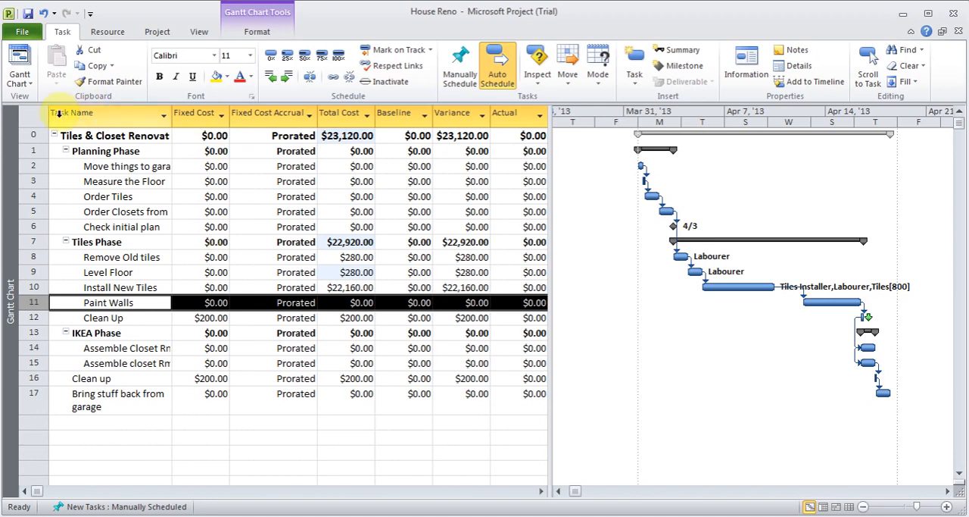
Step: Examine the cost of each resource with the Resource Sheet's Cost table, and return the sheet to the Entry table
click(28, 85)
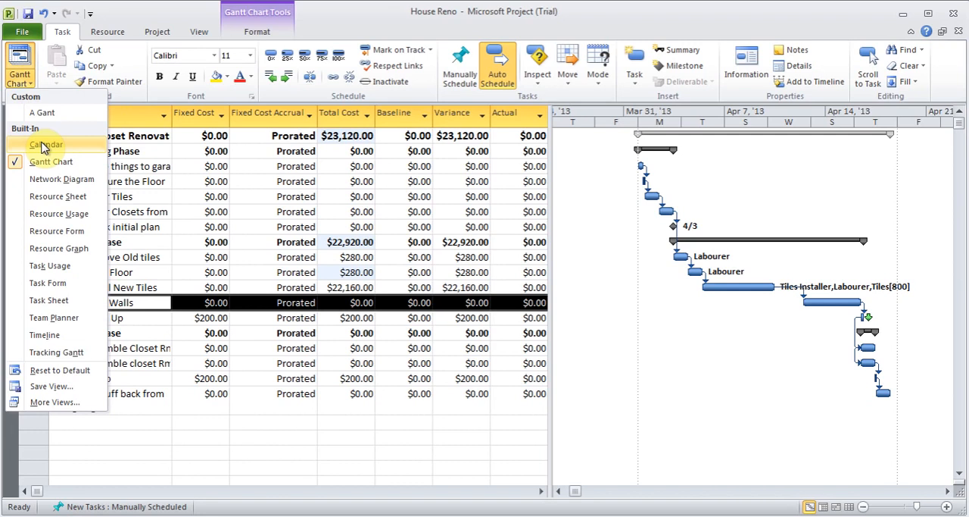
click(66, 197)
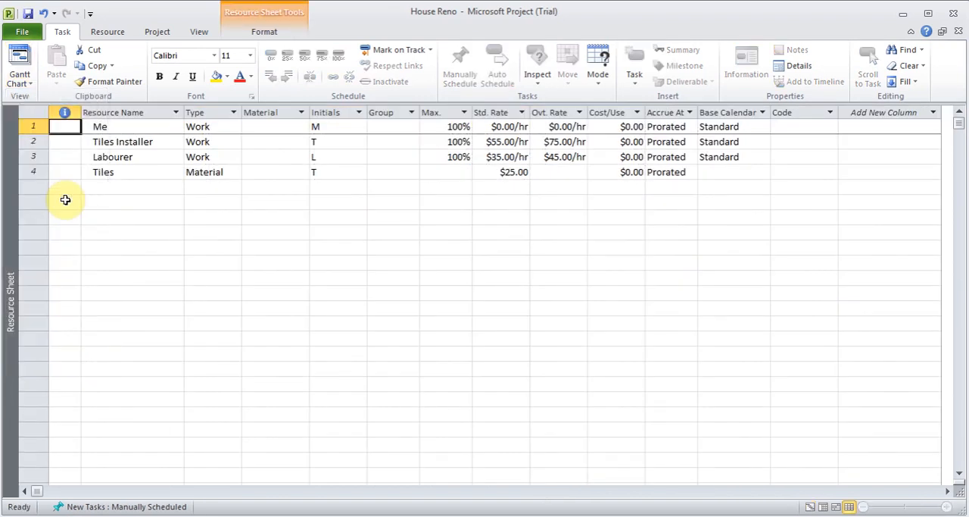
click(37, 114)
right_click(37, 114)
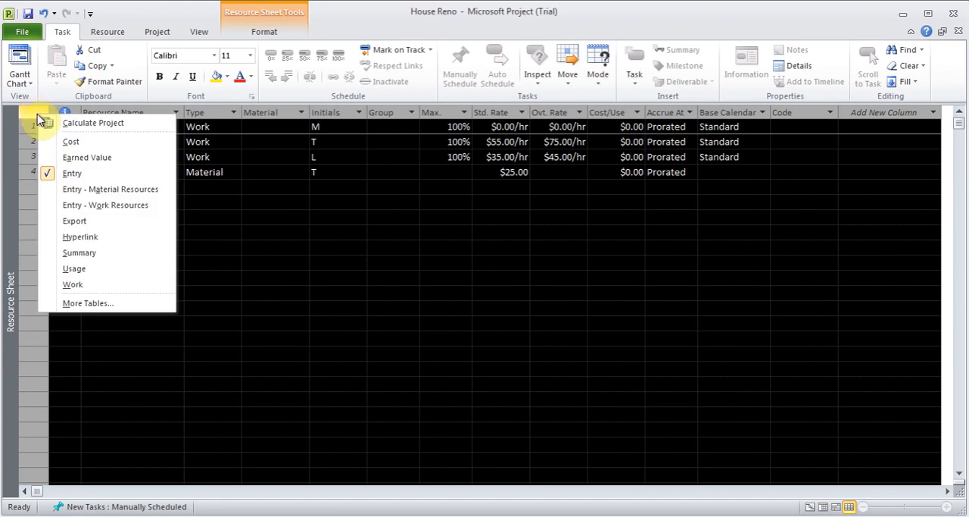
click(76, 141)
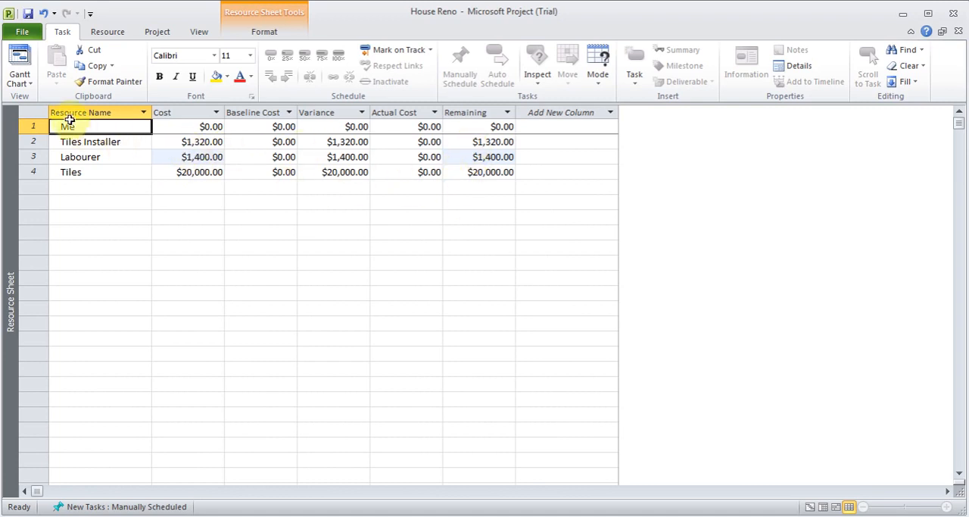
right_click(43, 112)
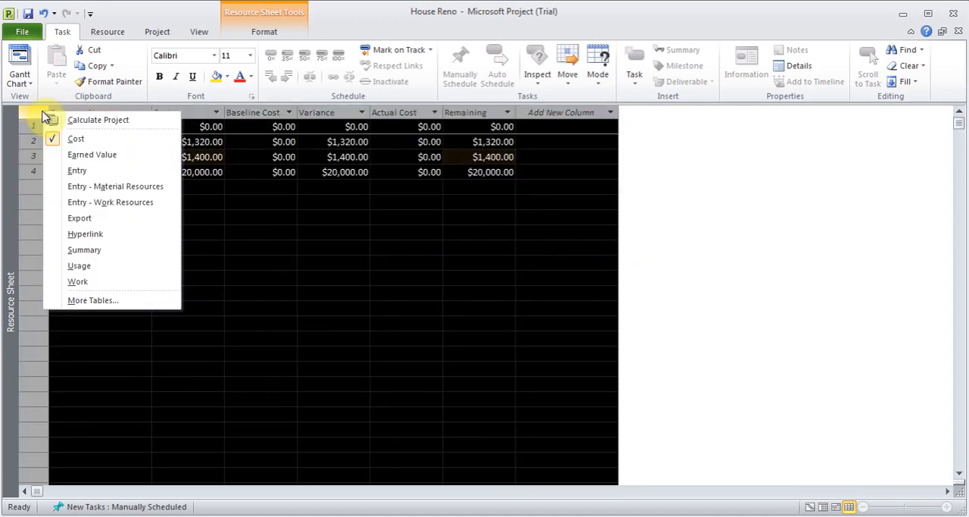
click(108, 173)
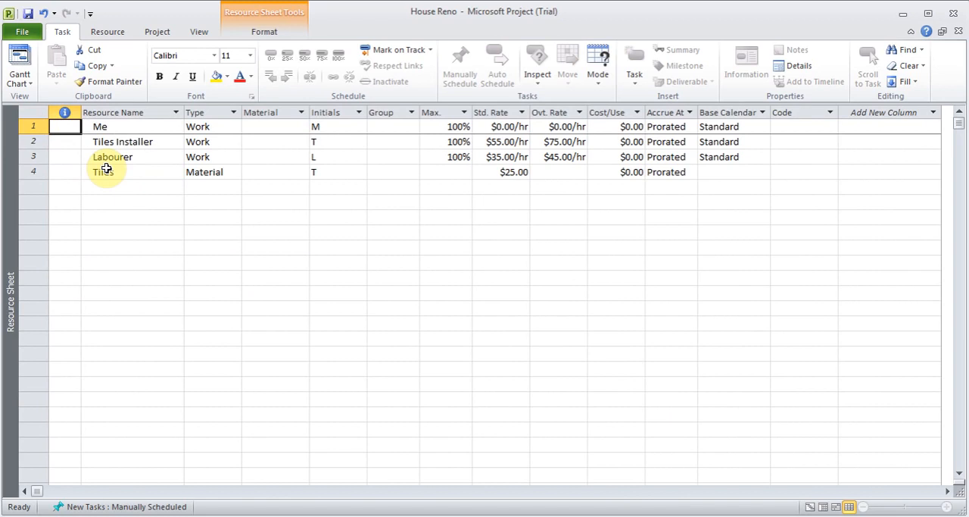
Step: Add a working time exception named Vacations to the Tiles Installer's resource calendar
double_click(152, 144)
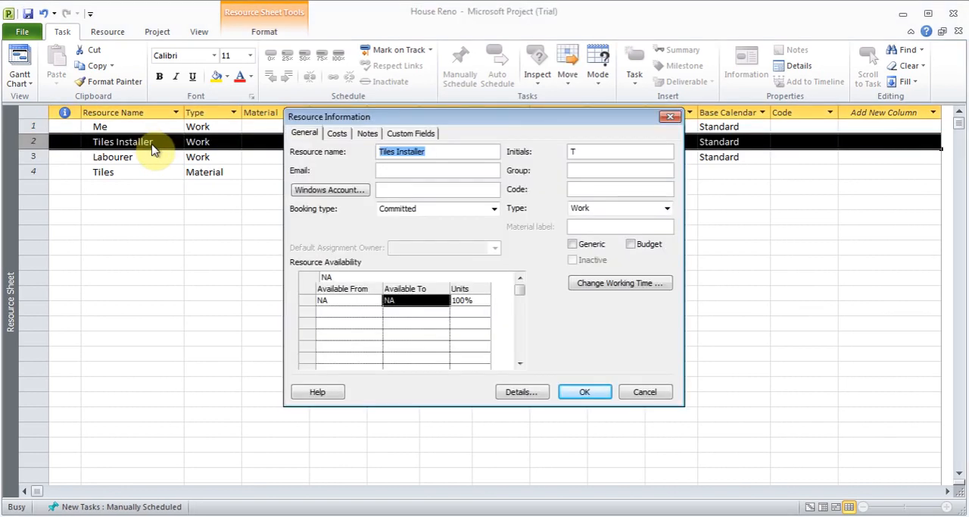
click(621, 285)
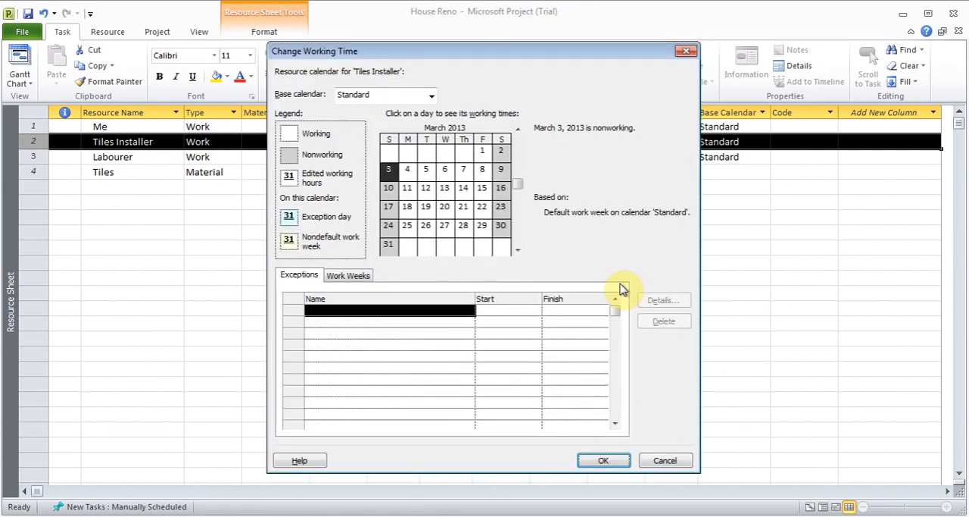
click(397, 312)
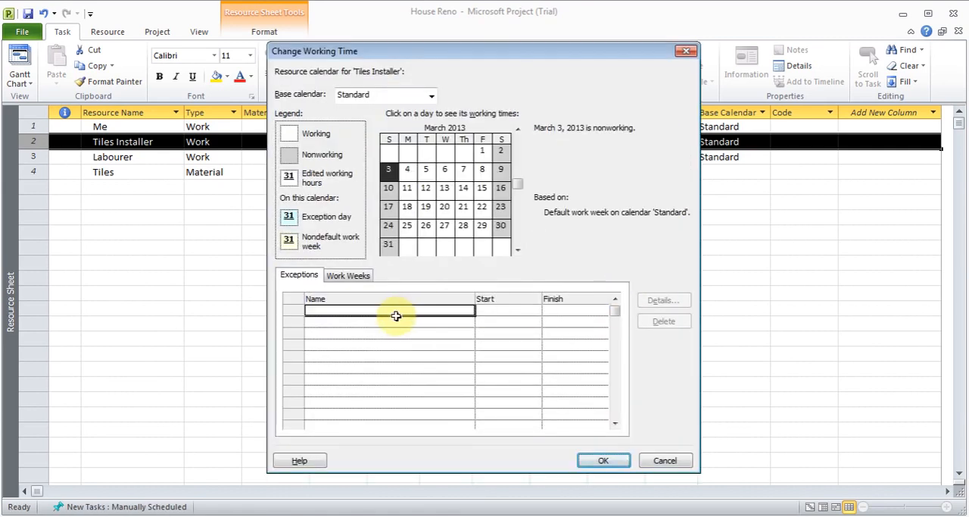
text(Vacations)
key(Return)
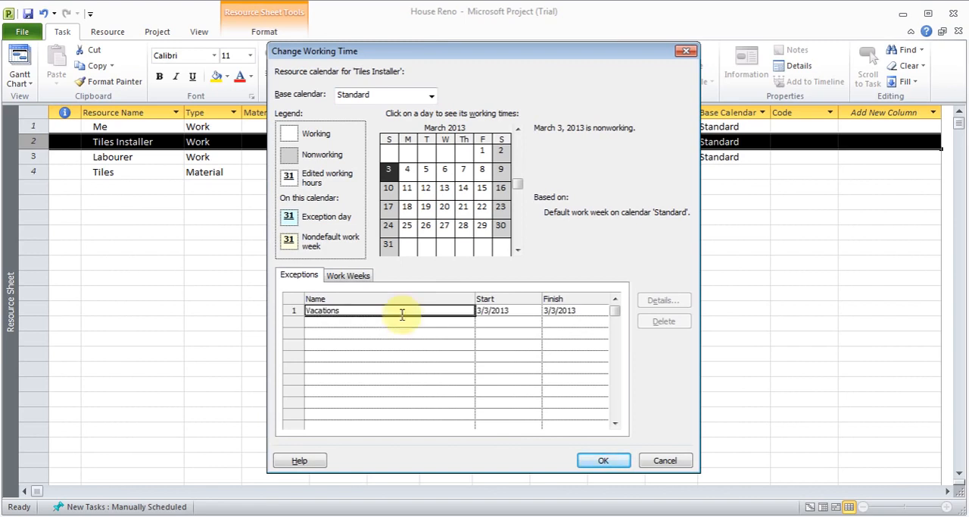
Step: Set the Vacations exception to start on 4/1/2013 and finish on 4/16/2013, and accept the working time change
click(535, 313)
click(537, 312)
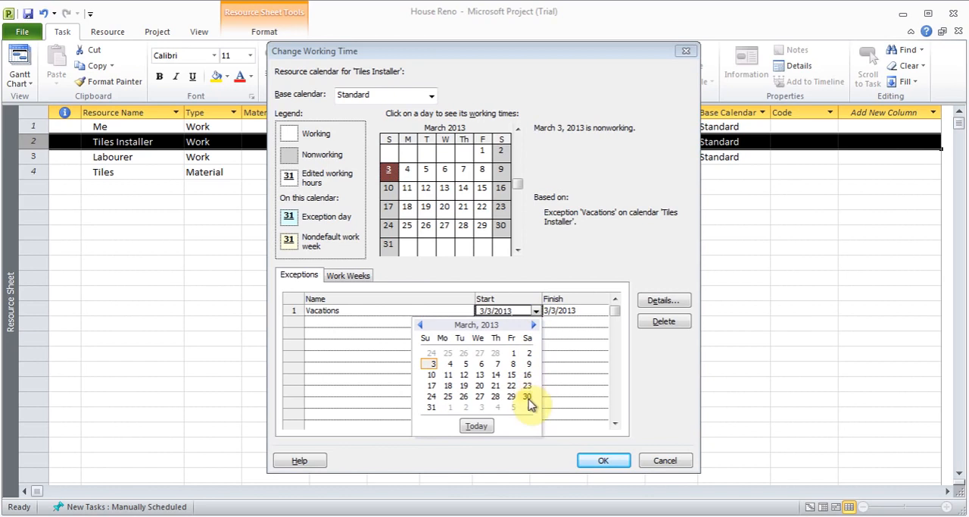
click(533, 324)
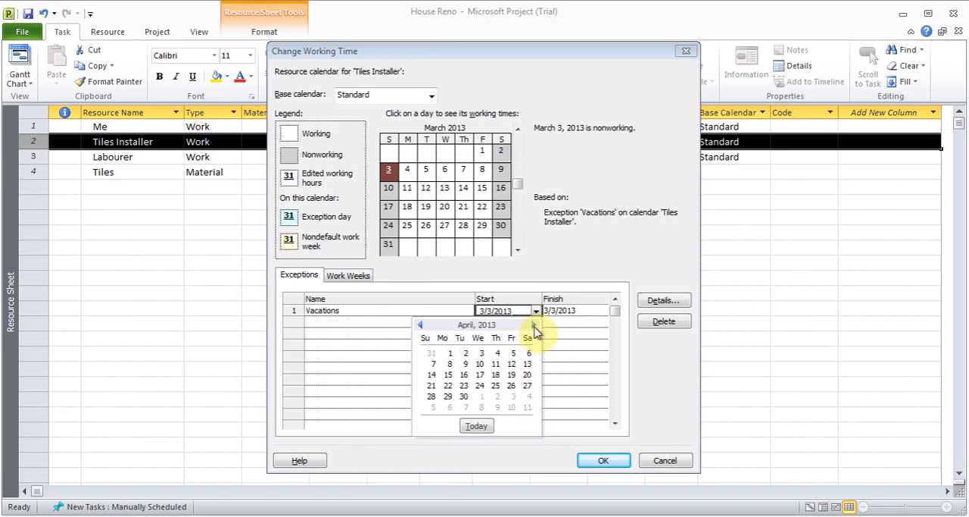
click(453, 356)
click(577, 309)
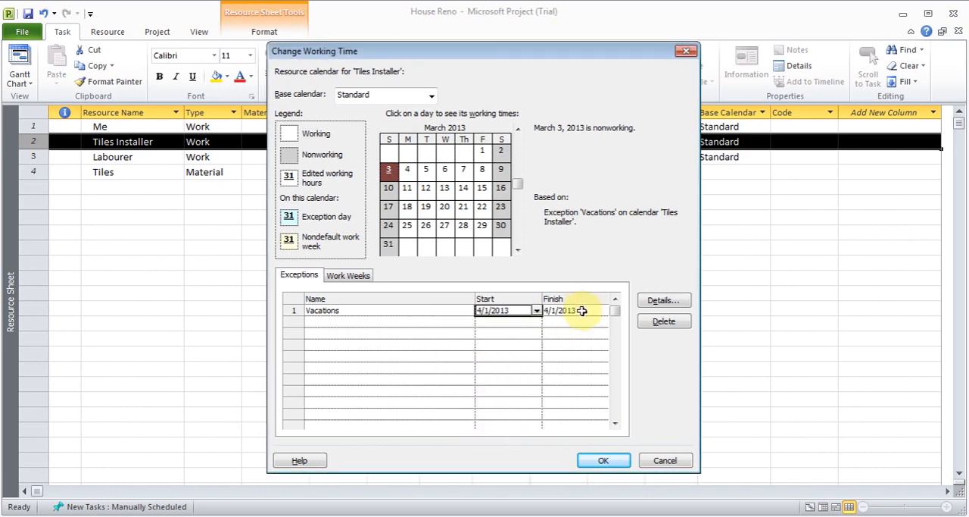
click(606, 312)
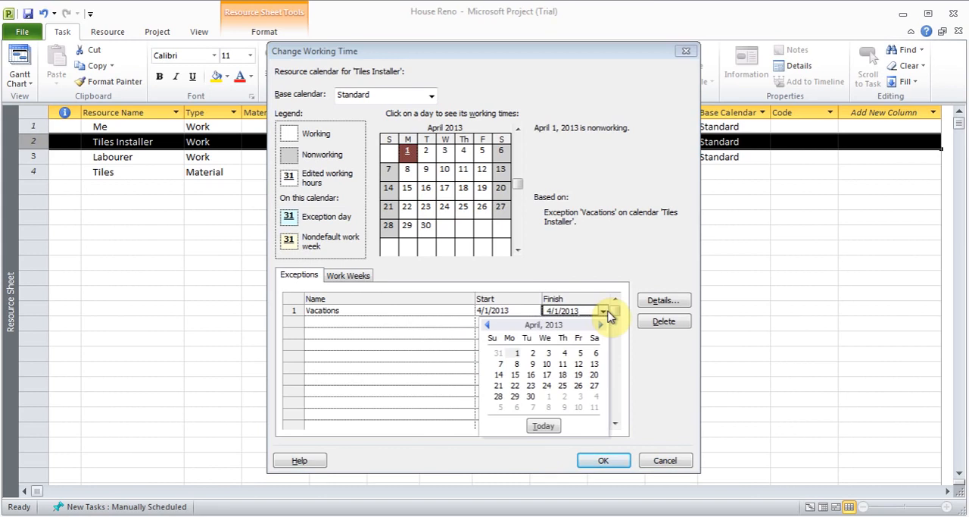
click(532, 362)
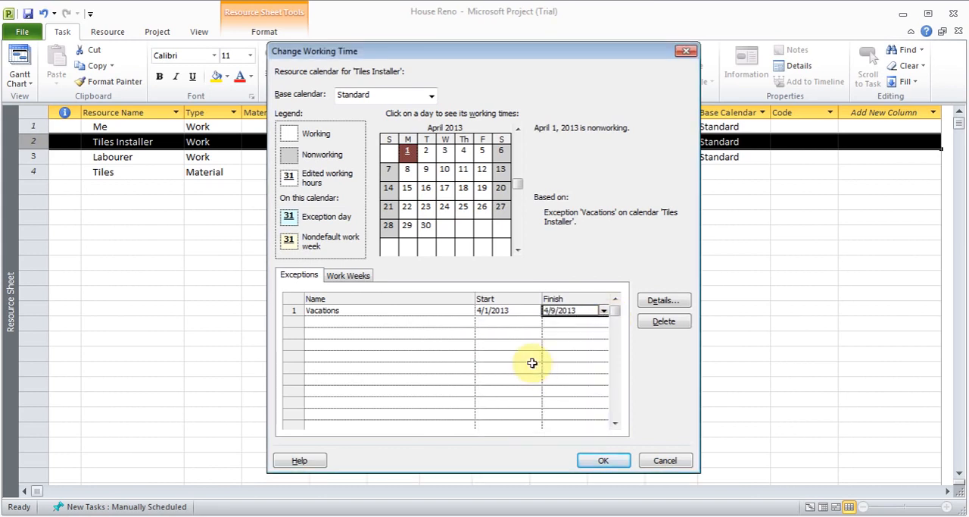
click(604, 311)
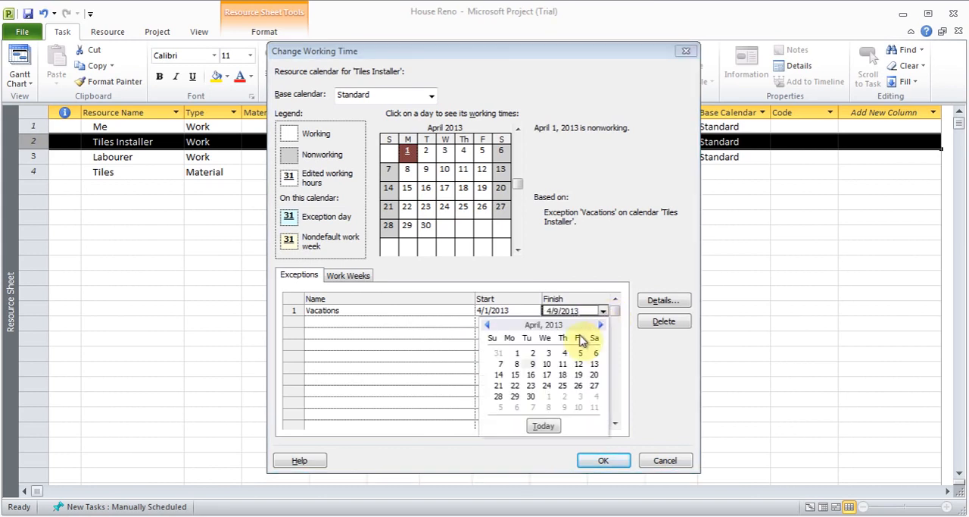
click(530, 375)
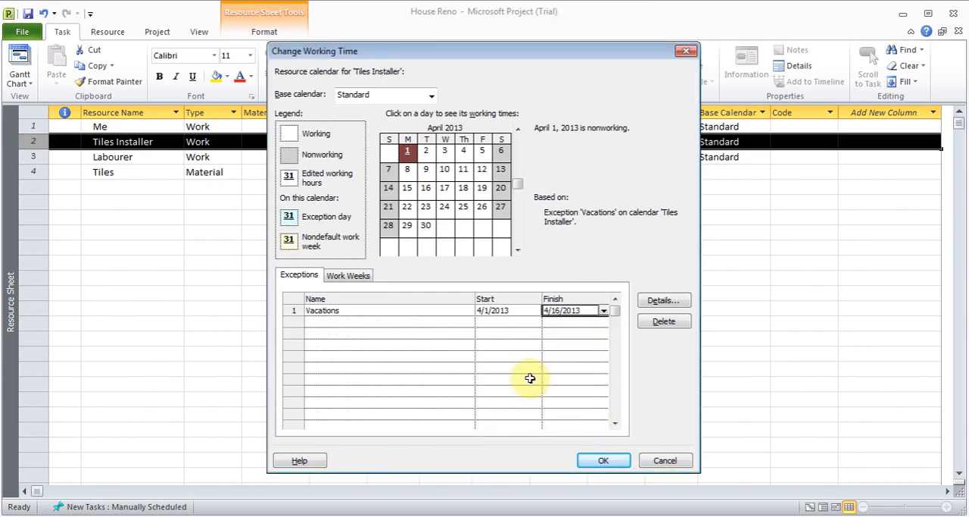
click(609, 461)
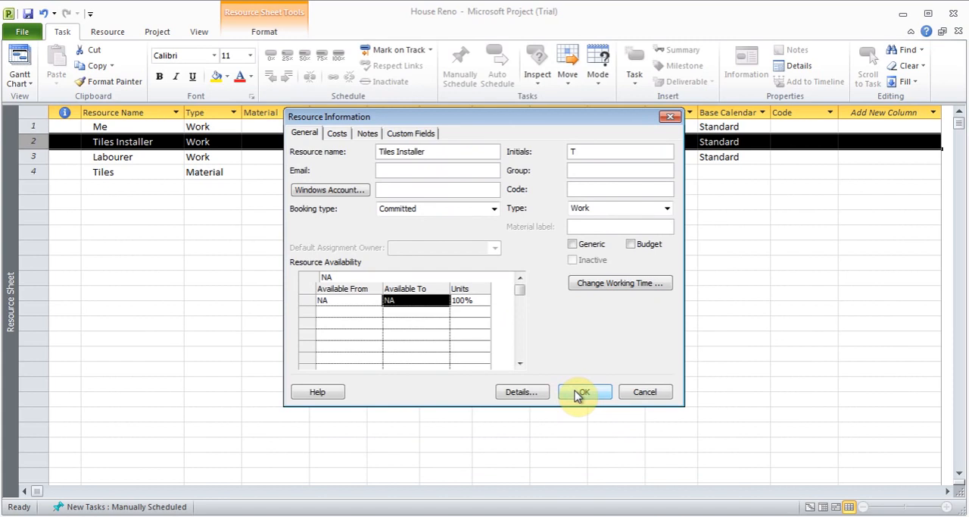
Step: Check the working time and recurrence details of the Vacations exception and confirm the Tiles Installer's resource information
click(598, 286)
click(659, 300)
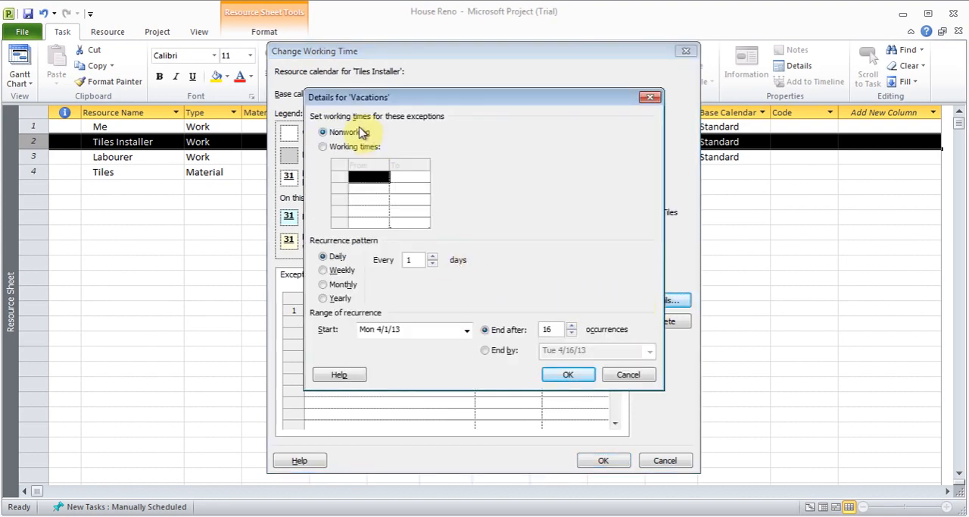
click(568, 377)
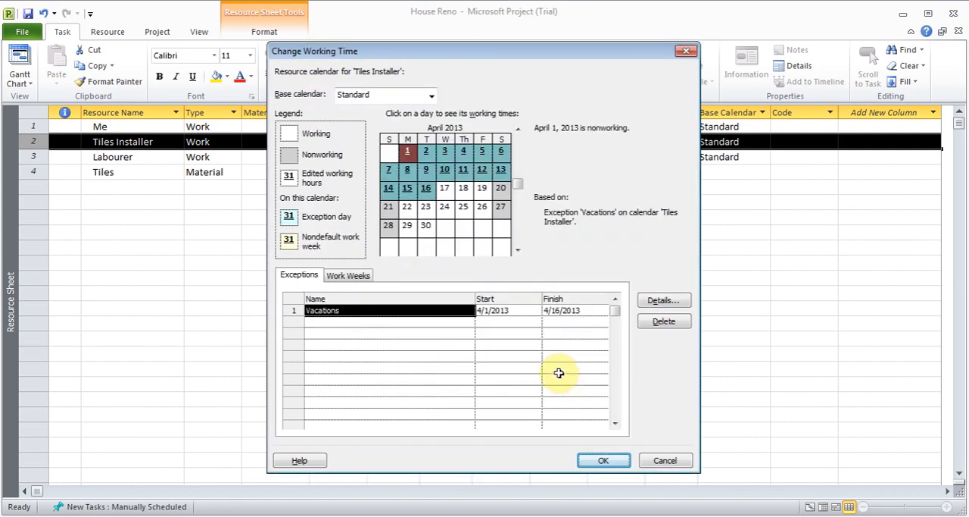
click(604, 460)
click(572, 390)
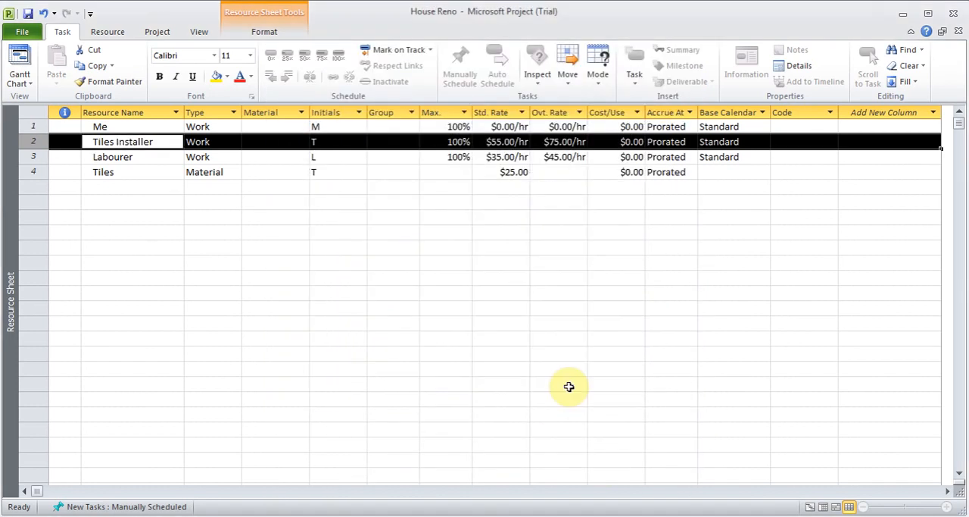
Step: Return to the Gantt Chart and examine the vacation's effect on the Install New Tiles task
click(20, 79)
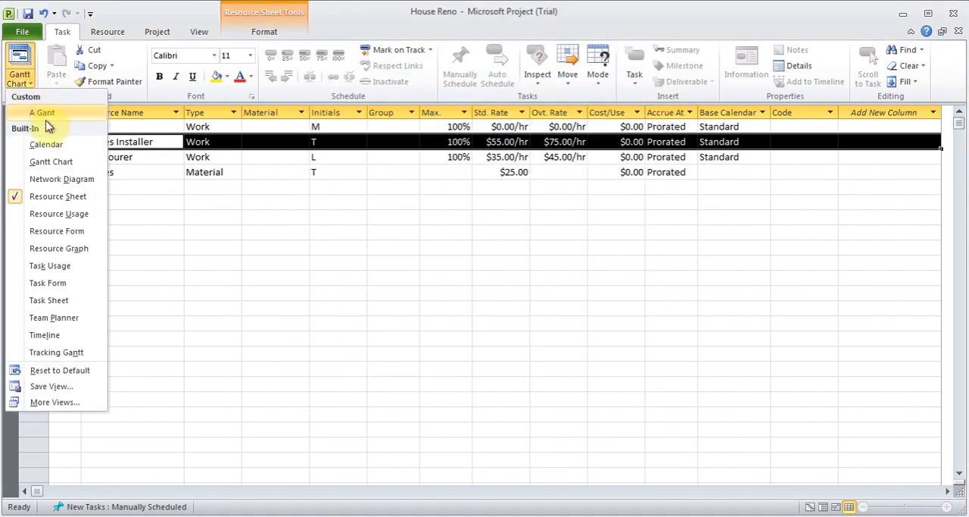
click(51, 161)
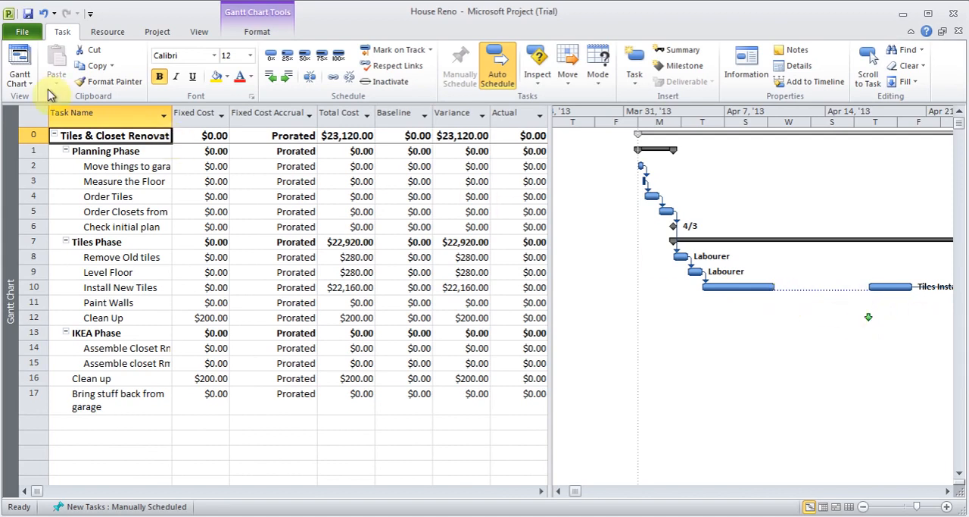
Step: Try to delete the Vacations exception from the Tiles Installer's resource calendar
click(13, 80)
click(67, 192)
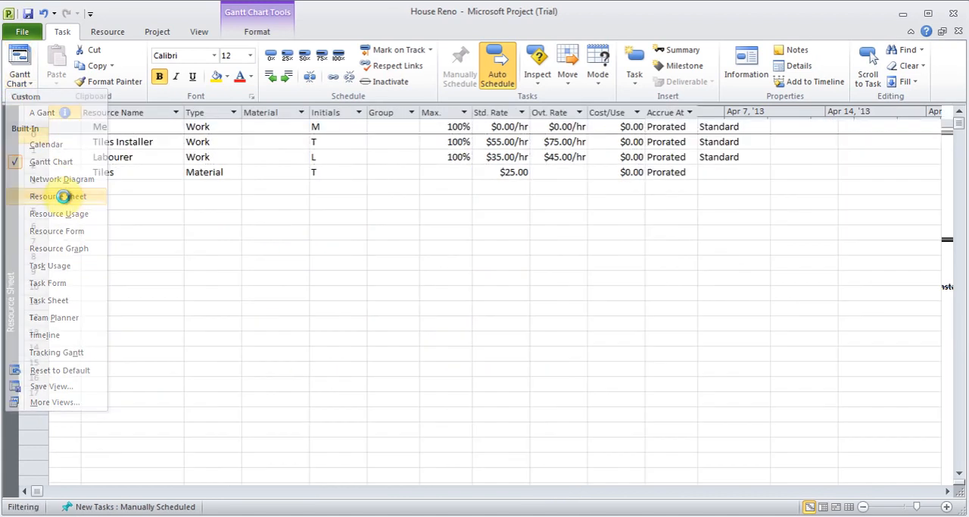
double_click(149, 144)
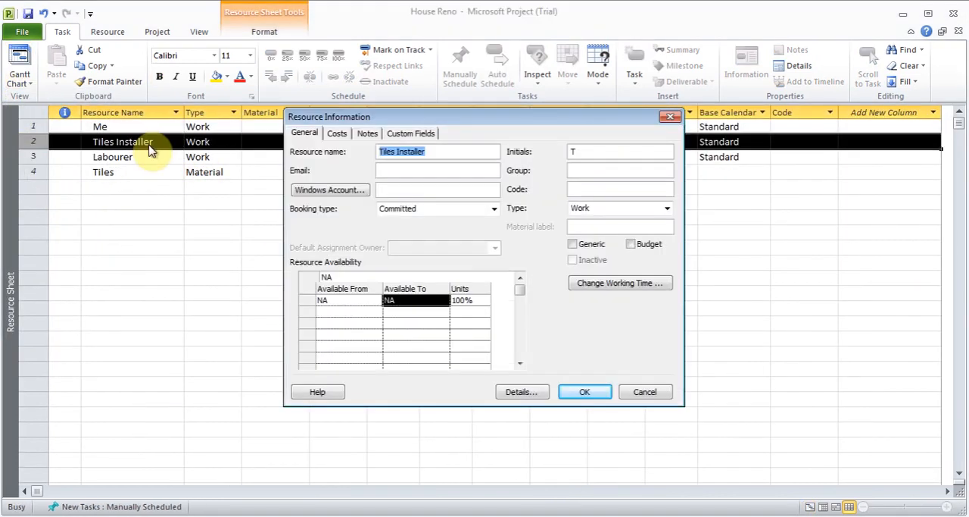
click(610, 292)
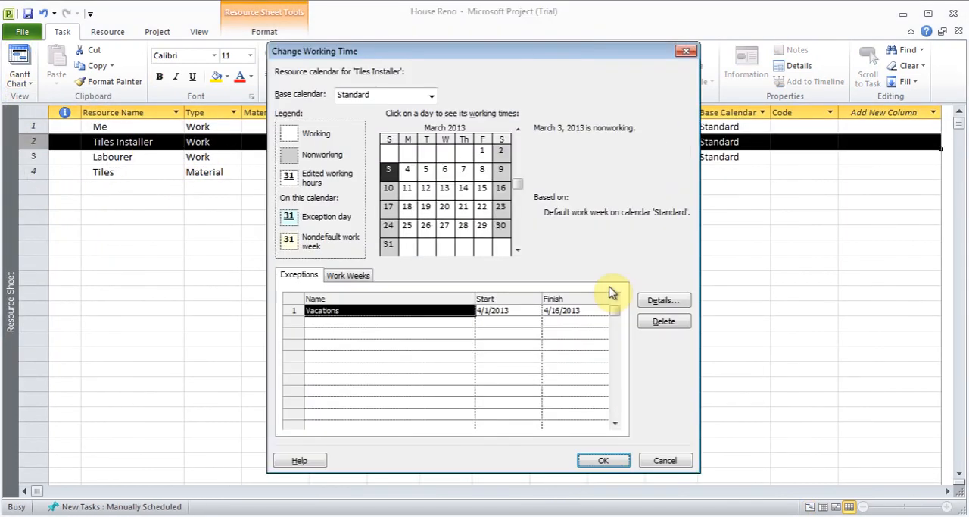
click(665, 323)
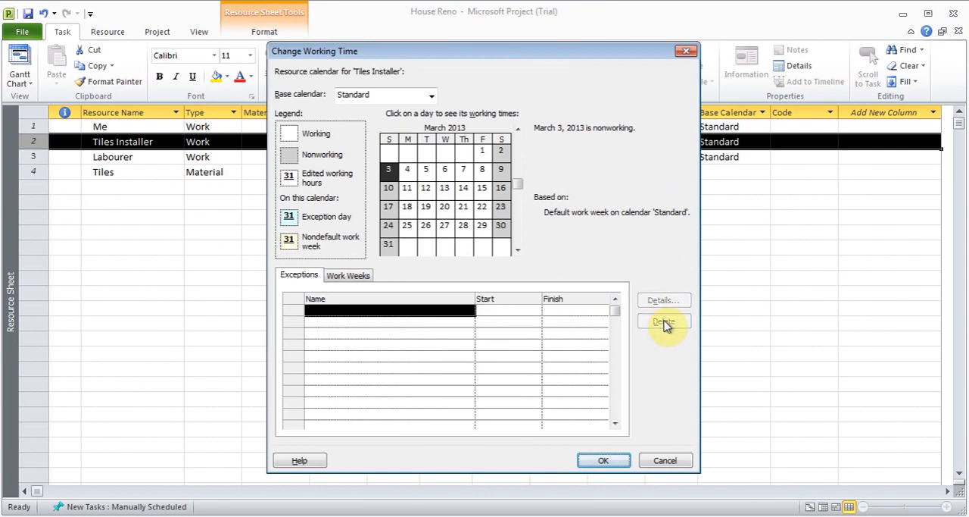
Step: Examine the working time options for Saturday in the Tiles Installer's default work week, discard the calendar edits and close the resource information
click(366, 277)
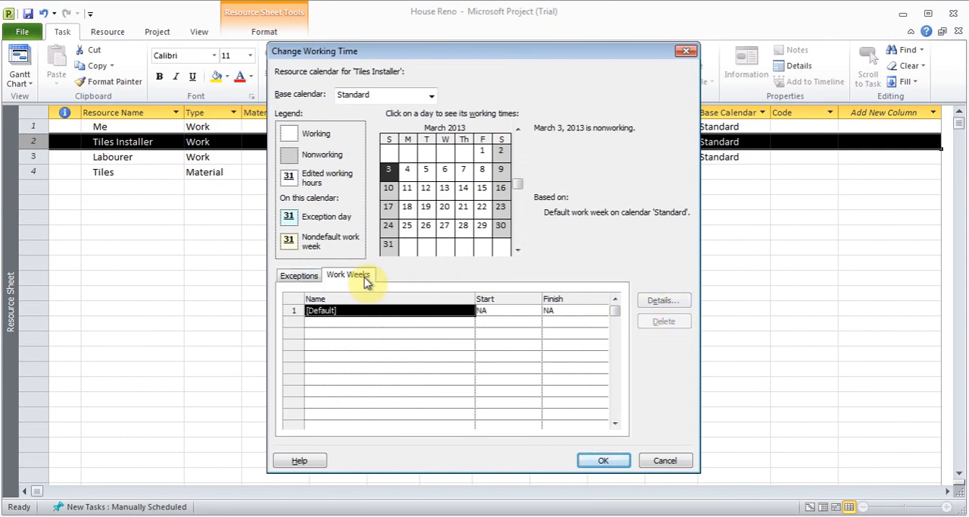
click(663, 302)
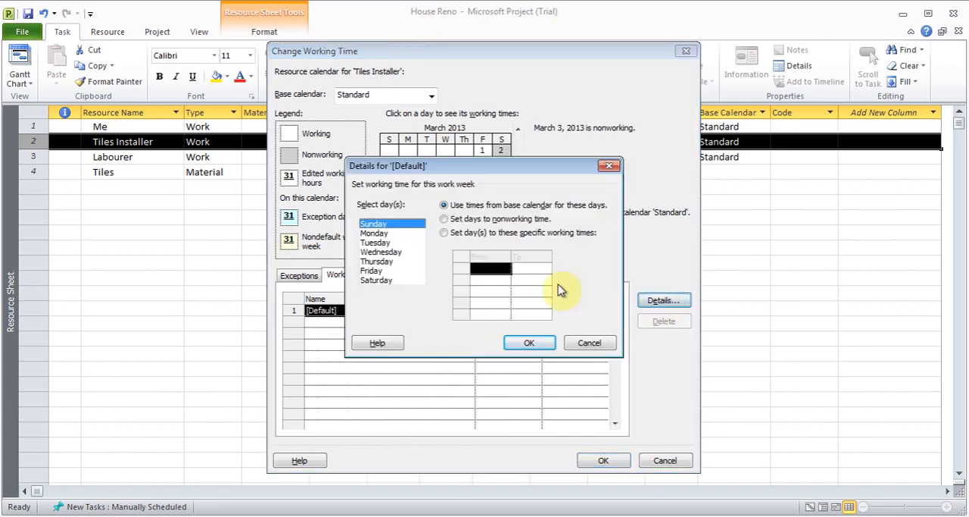
click(393, 281)
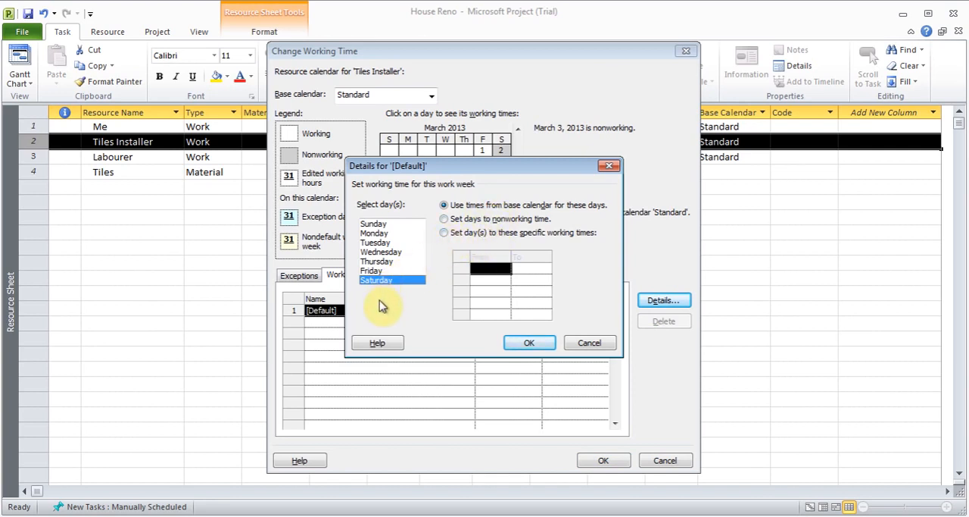
click(588, 341)
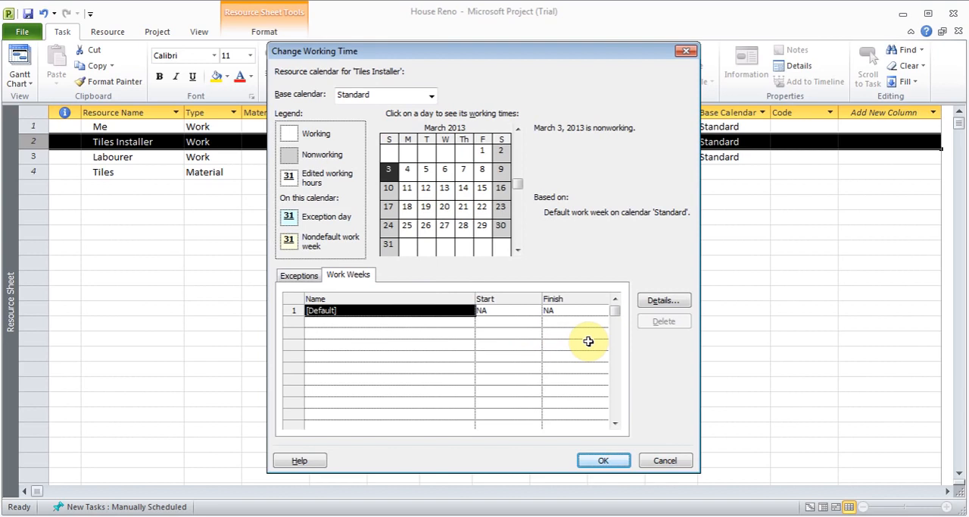
click(668, 460)
click(596, 392)
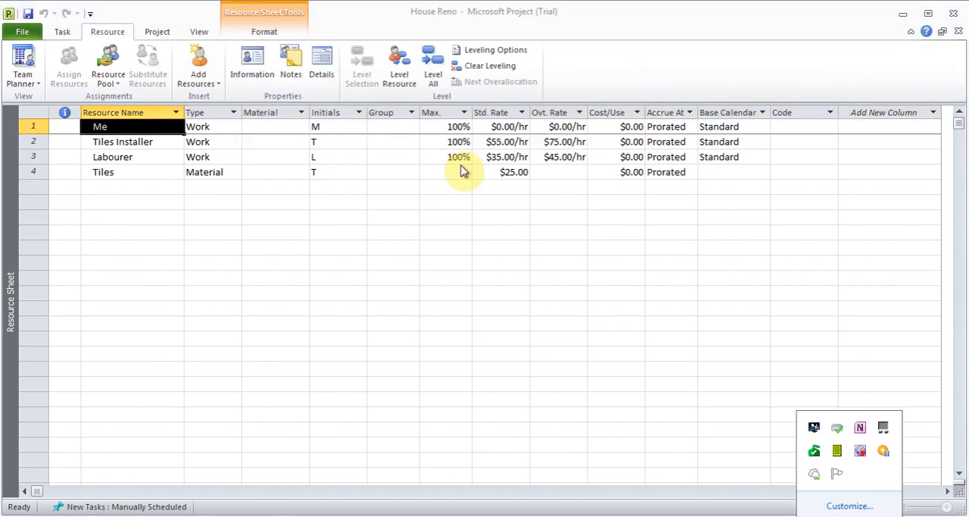
Step: Split the Resource Sheet view to display the Resource Form details of the Tiles resource
click(460, 166)
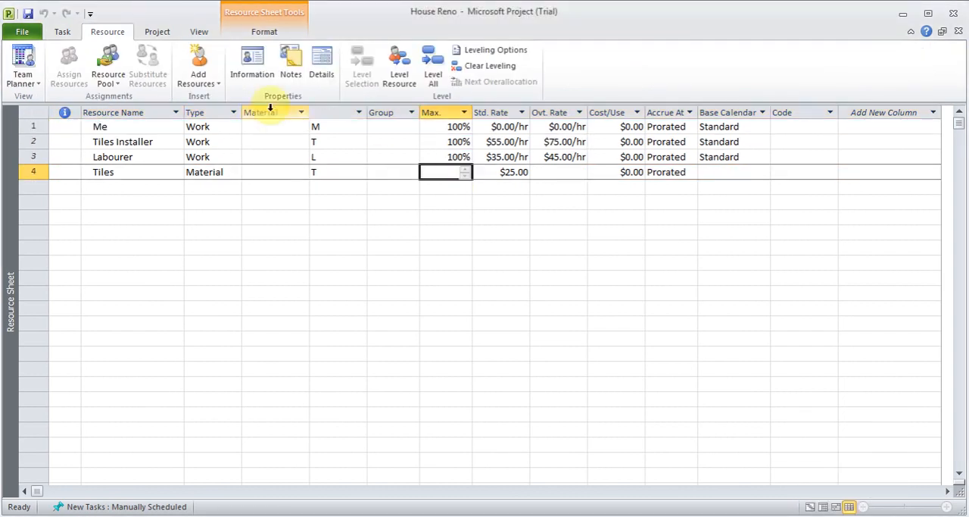
click(265, 173)
click(193, 173)
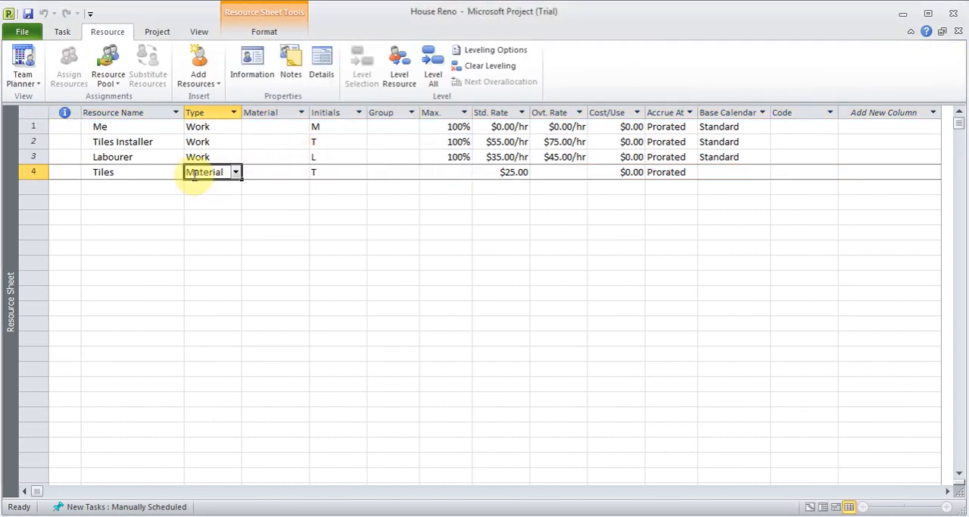
click(324, 70)
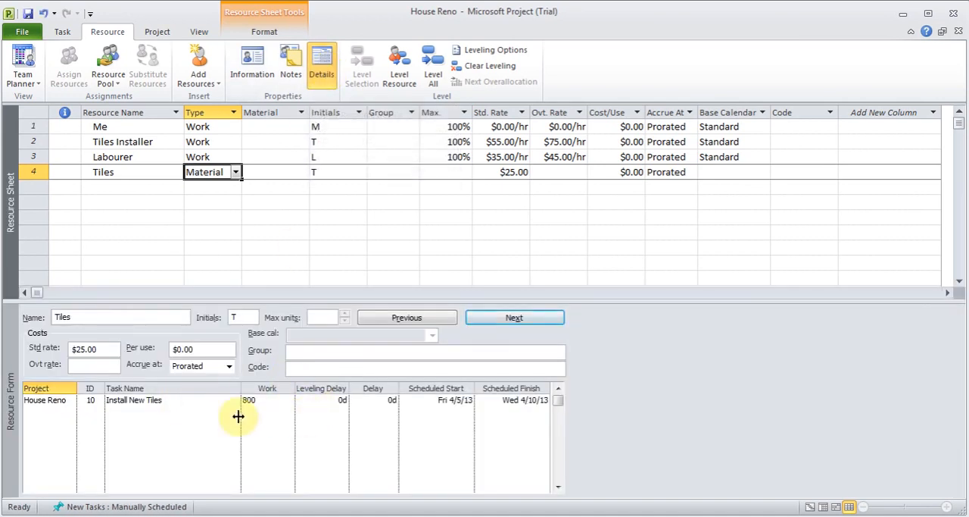
Step: Hide the Resource Form details and review the notes, costs and general information of the Tiles resource
click(324, 69)
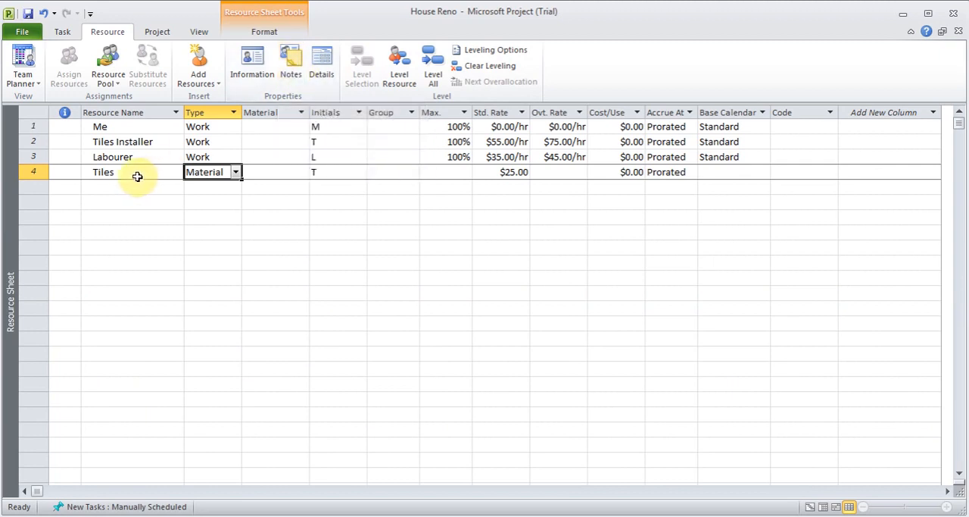
click(249, 76)
click(368, 134)
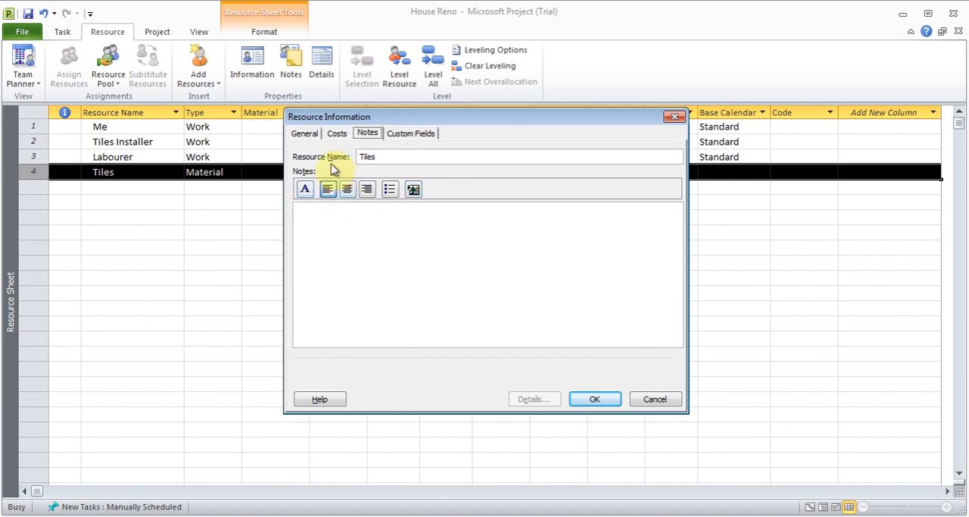
click(306, 134)
click(337, 134)
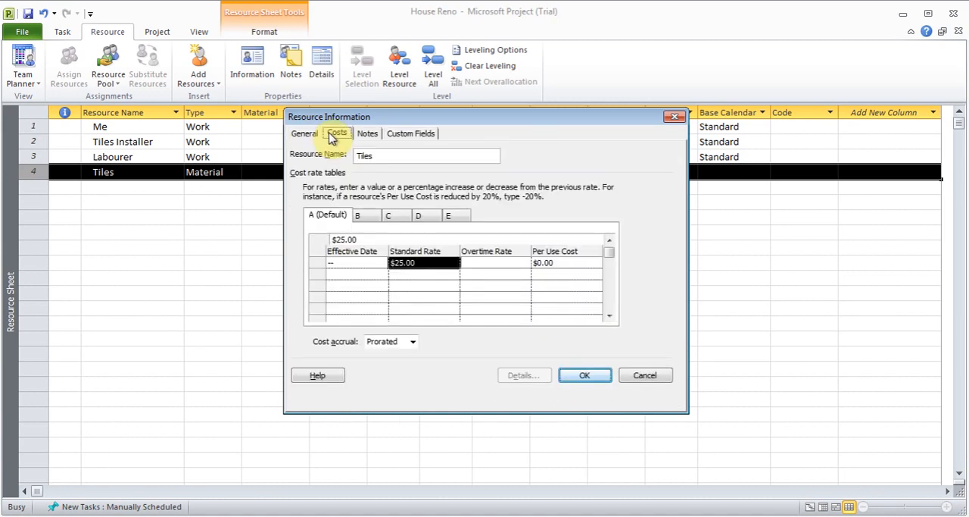
click(304, 133)
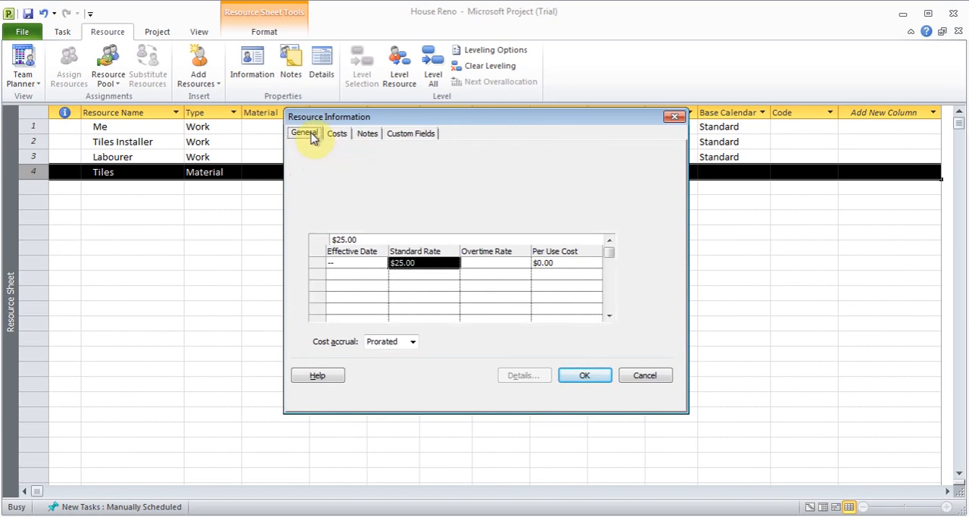
click(591, 393)
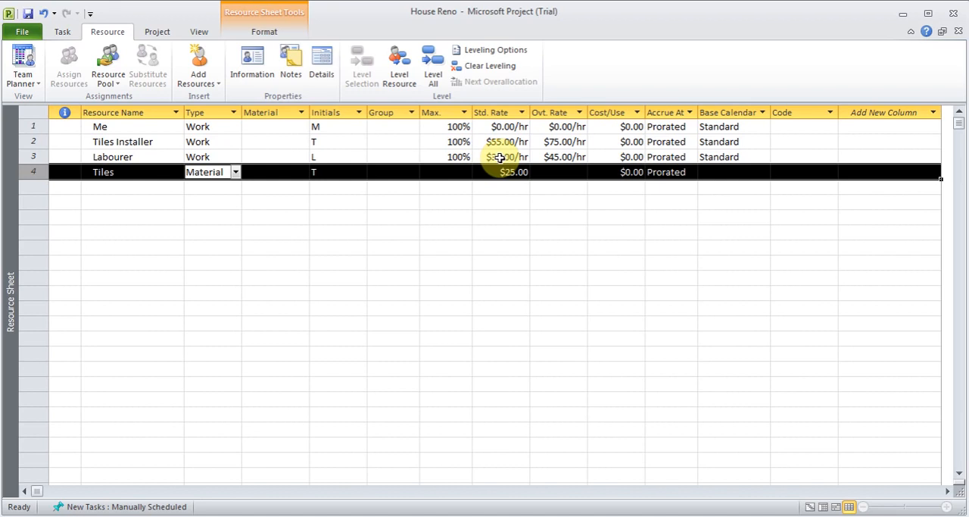
Step: Add a row with effective date Tue 4/9/13 to the Labourer's default cost rate table A
double_click(124, 161)
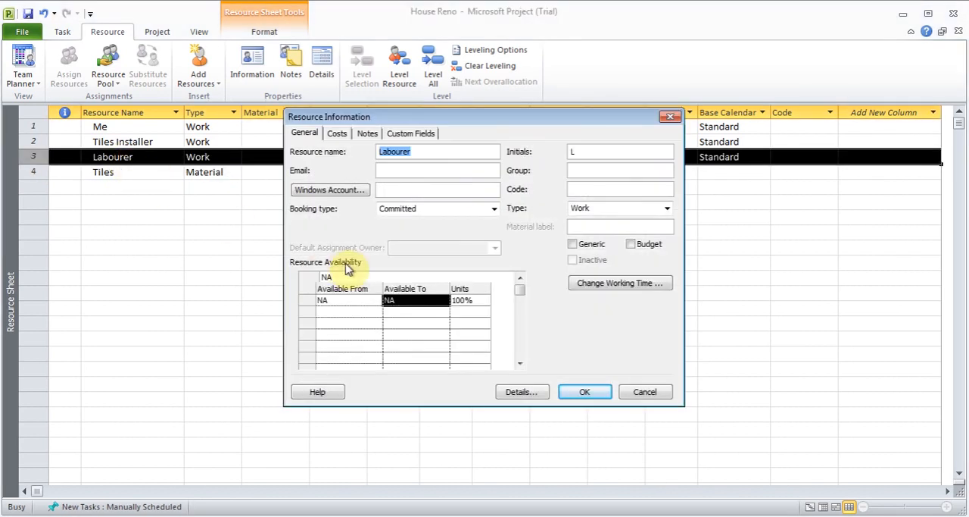
click(339, 134)
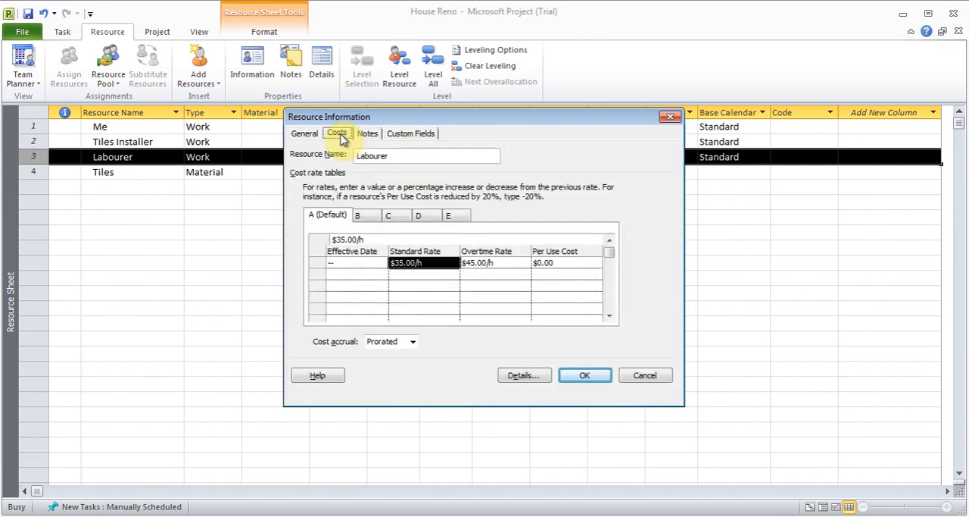
click(373, 274)
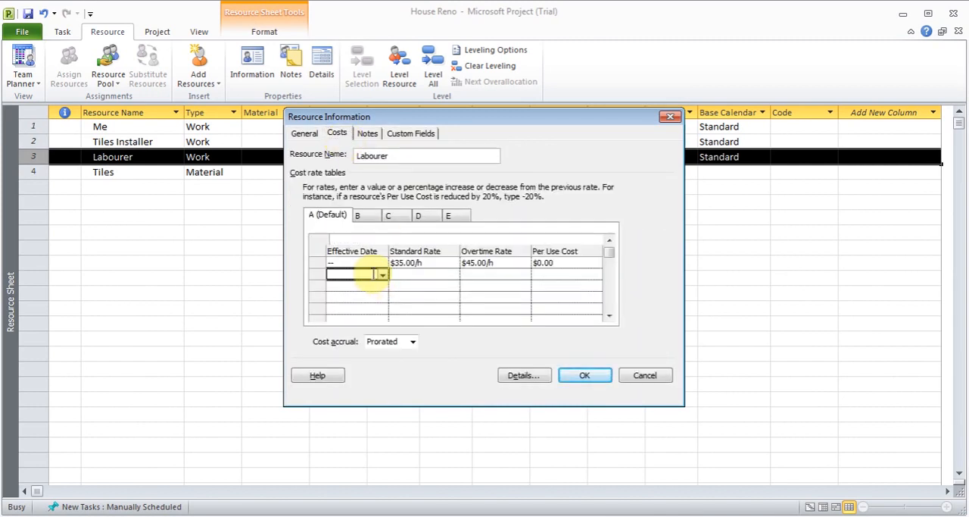
click(383, 275)
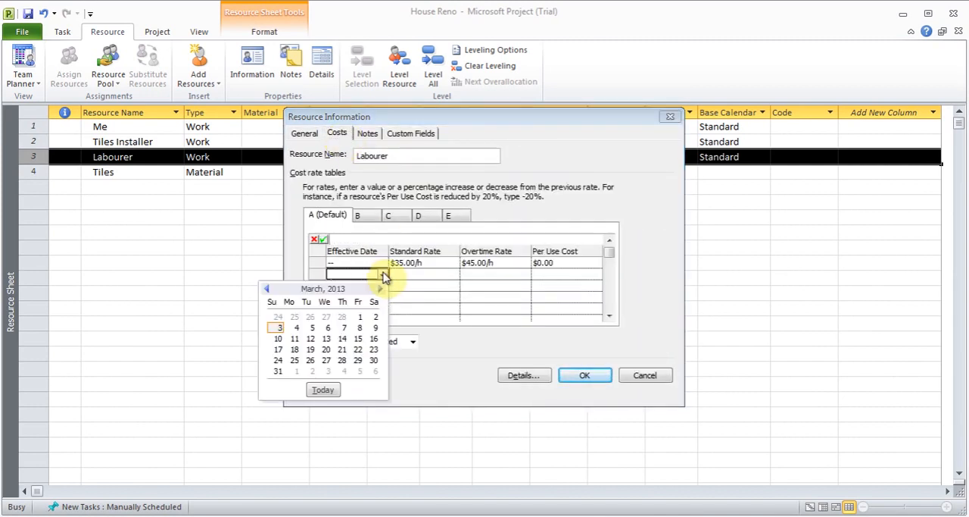
click(380, 289)
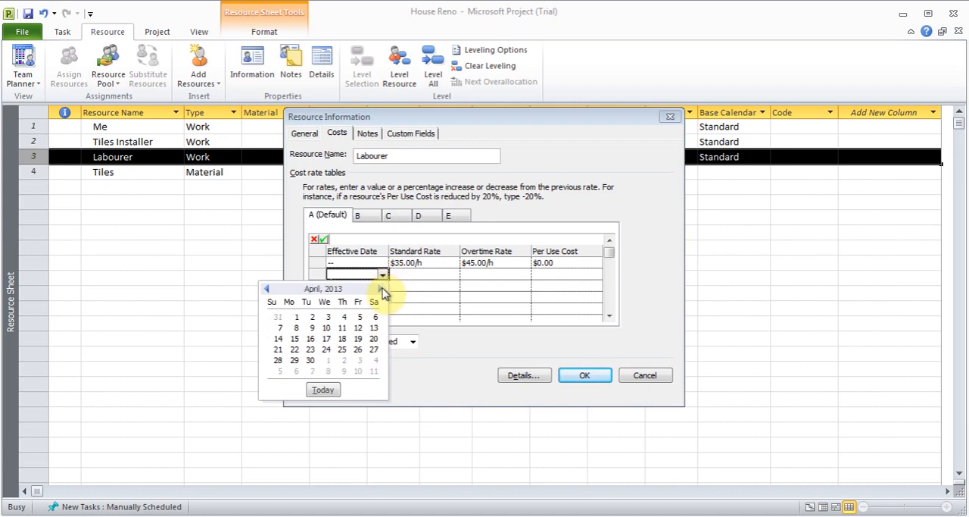
click(314, 328)
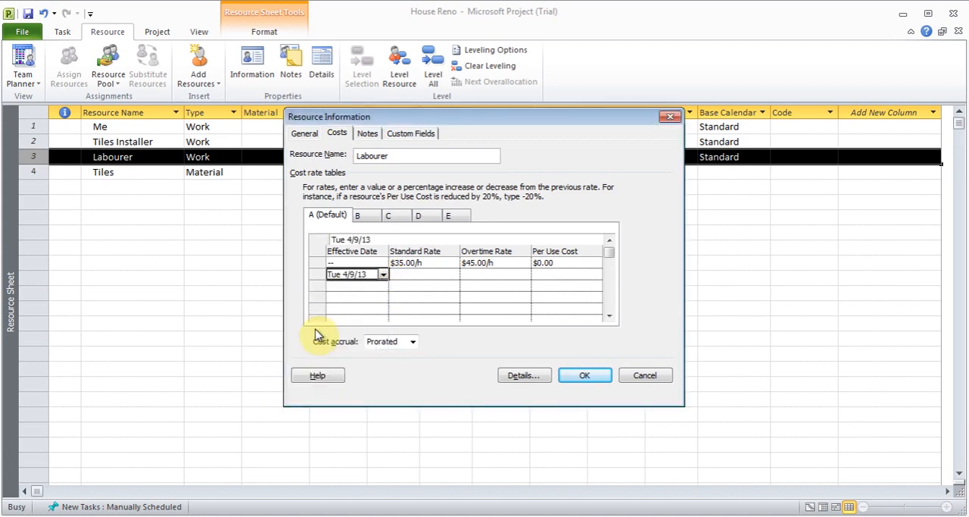
Step: Set the Labourer's rates from 4/9/13 to $40.00/h standard and $50.00/h overtime, and display the Gantt Chart
click(446, 276)
text(40)
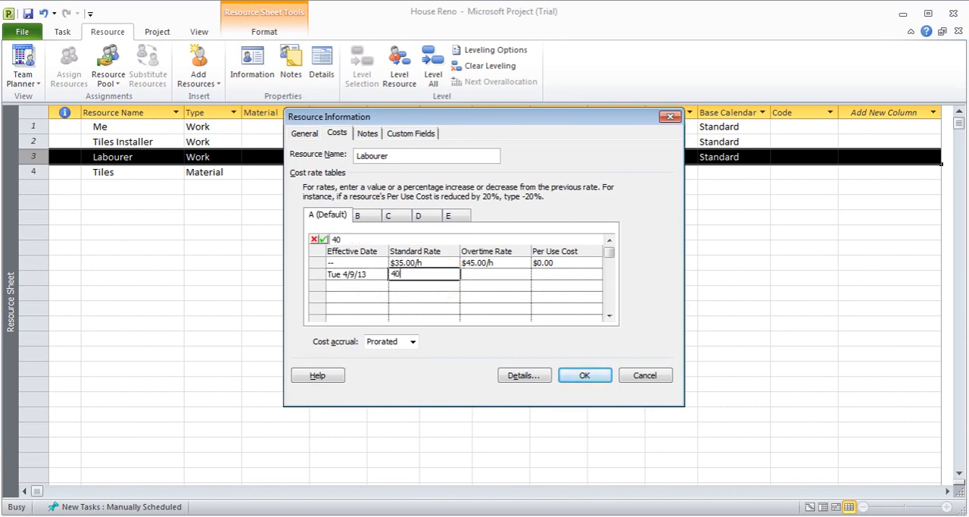
key(Return)
click(476, 275)
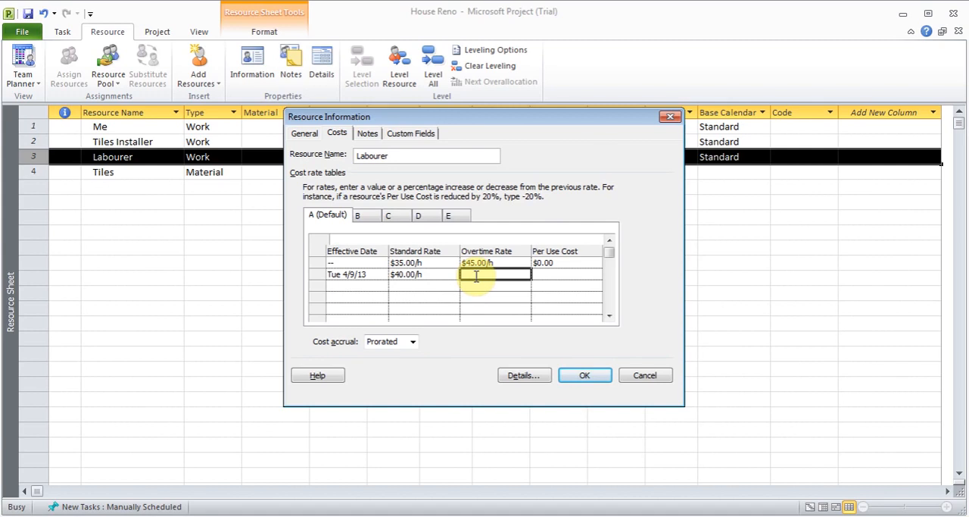
text(50)
key(Return)
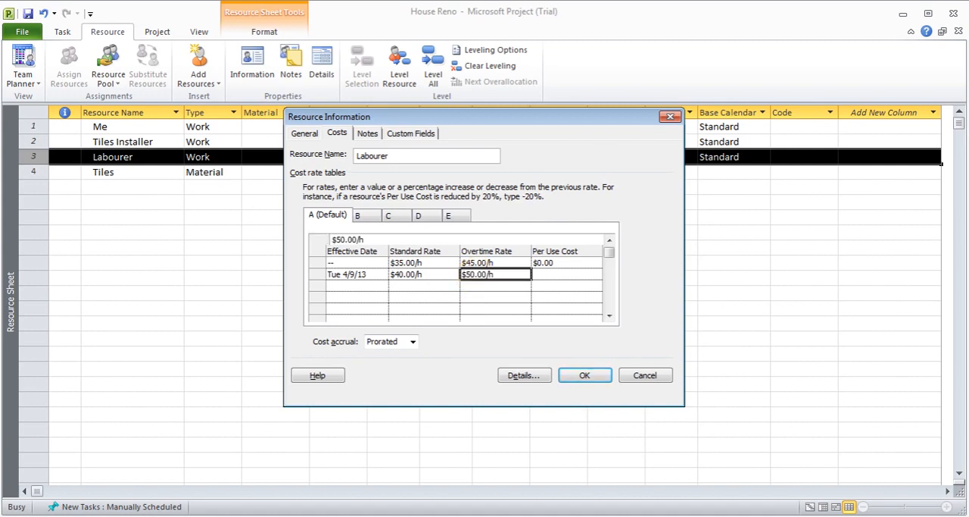
click(582, 374)
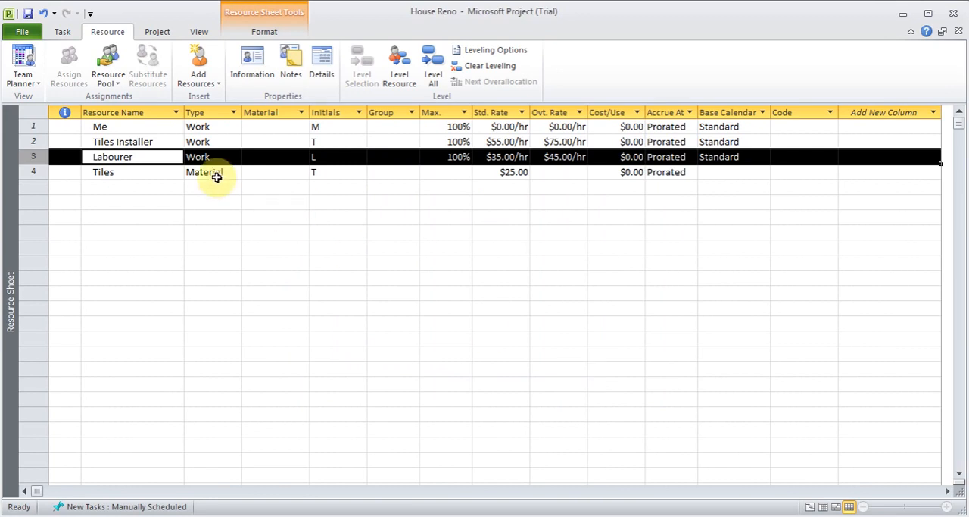
click(32, 85)
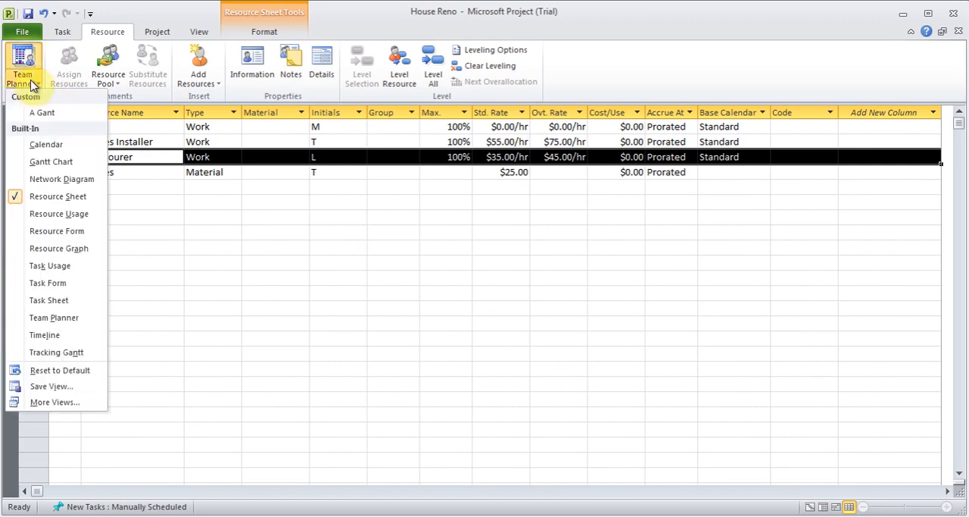
click(51, 162)
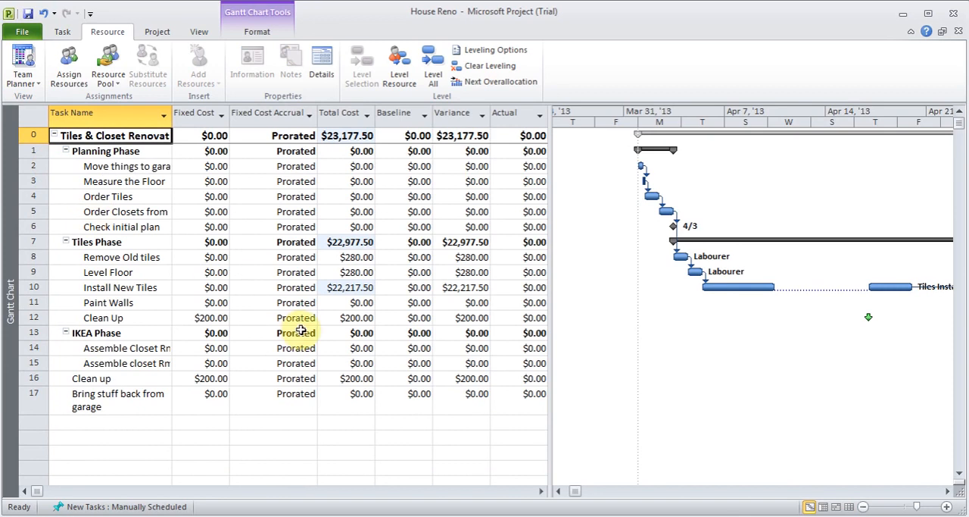
Step: Delete the Vacations exception from the Tiles Installer's resource calendar in the Resource Sheet and save the change
click(23, 79)
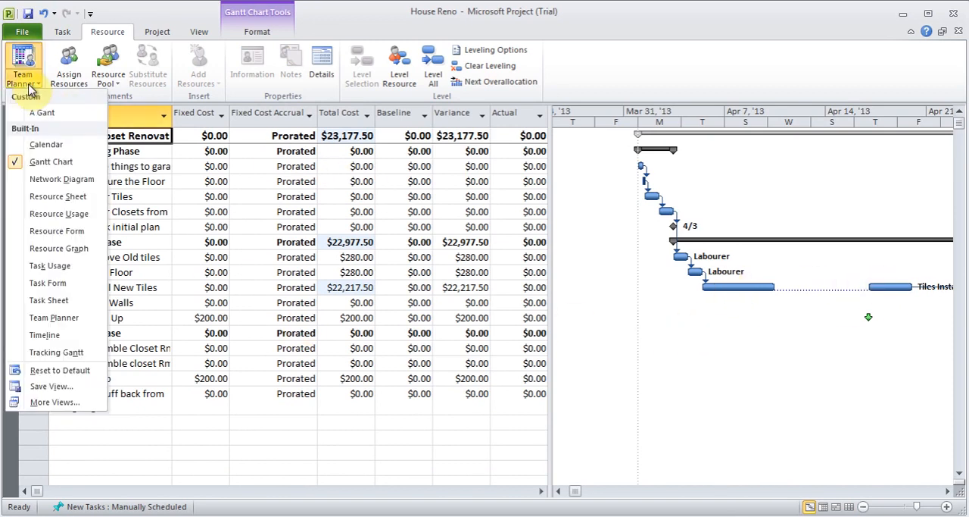
click(70, 199)
double_click(132, 144)
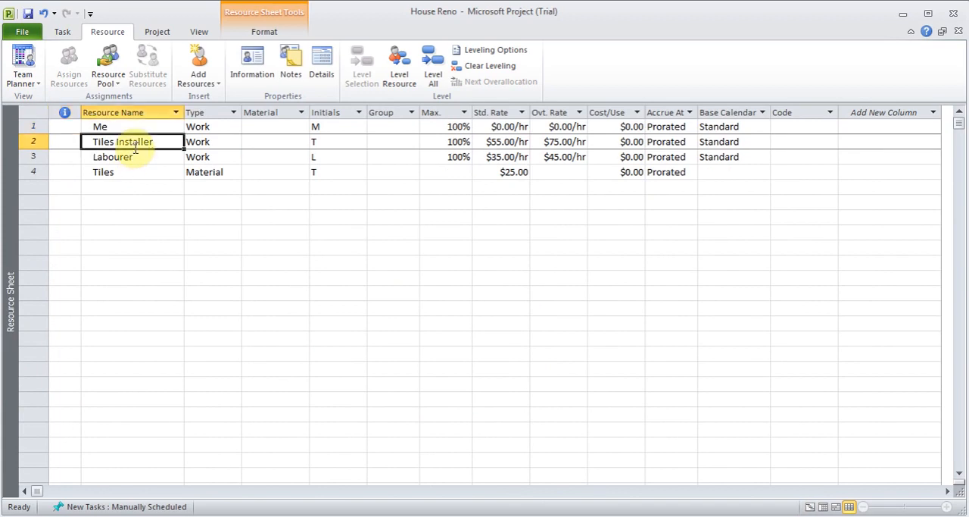
click(306, 142)
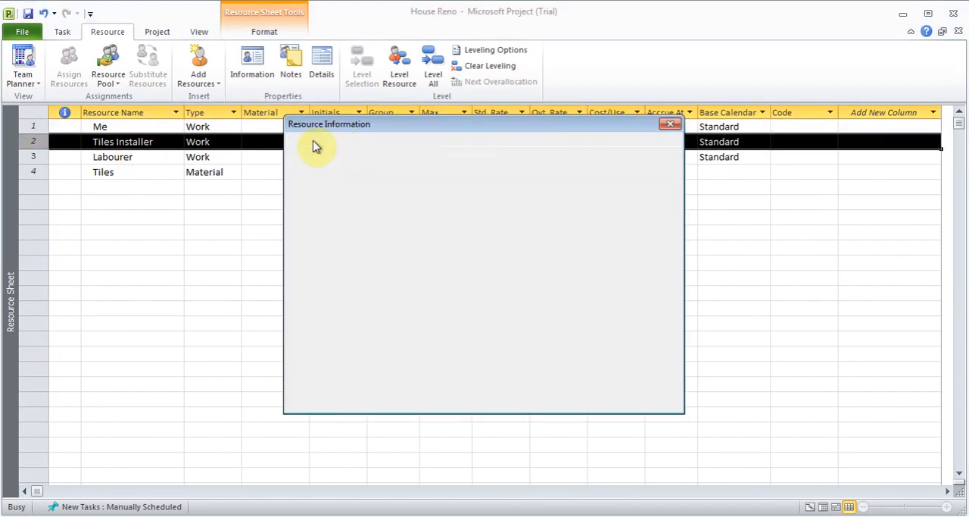
click(621, 283)
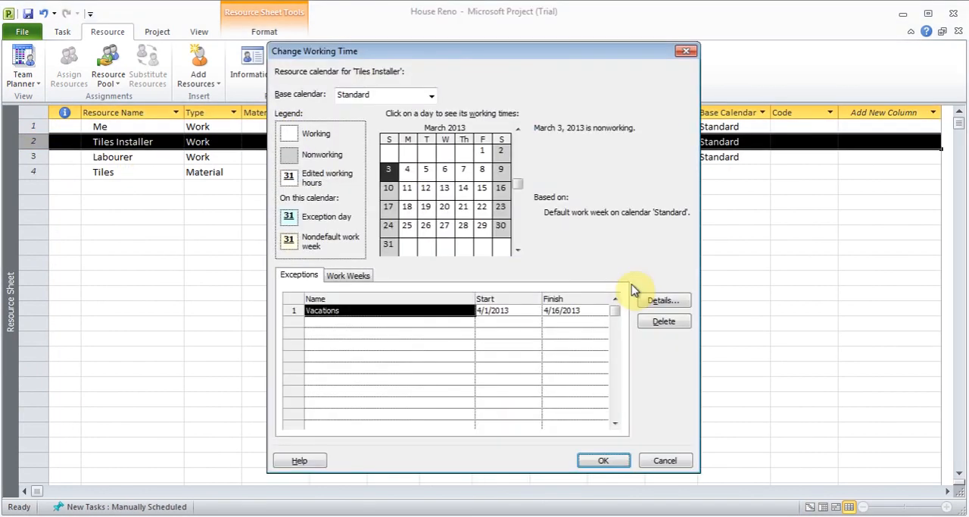
click(658, 324)
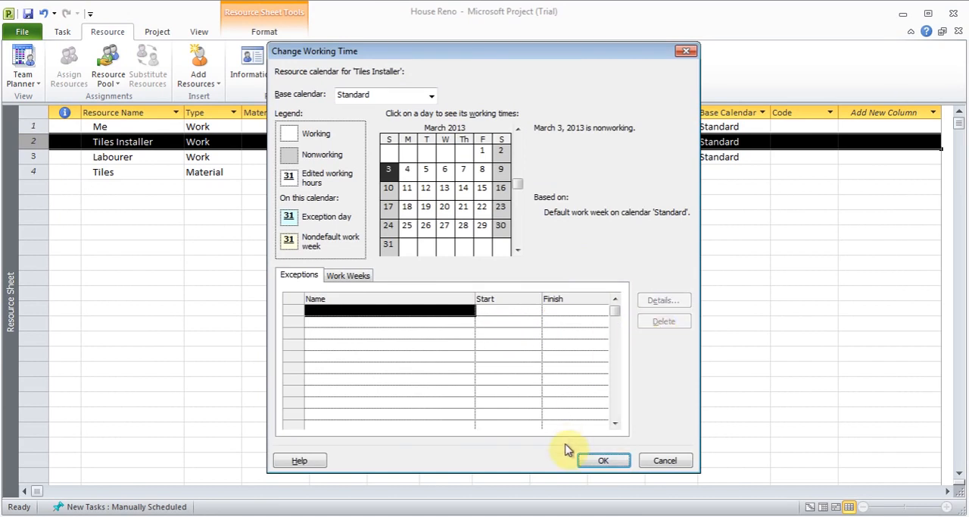
click(606, 463)
click(585, 392)
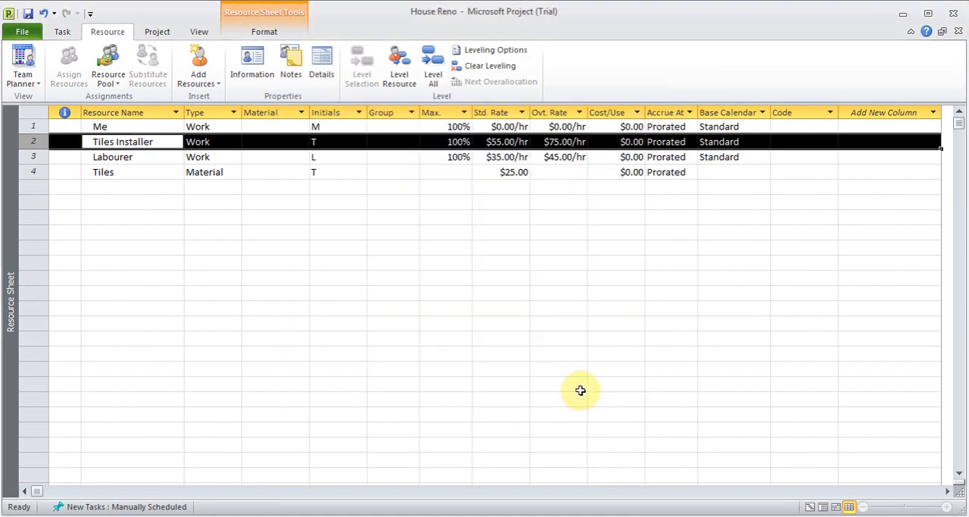
Step: Return to the Gantt Chart and examine the schedule and total cost of the Install New Tiles task
click(27, 82)
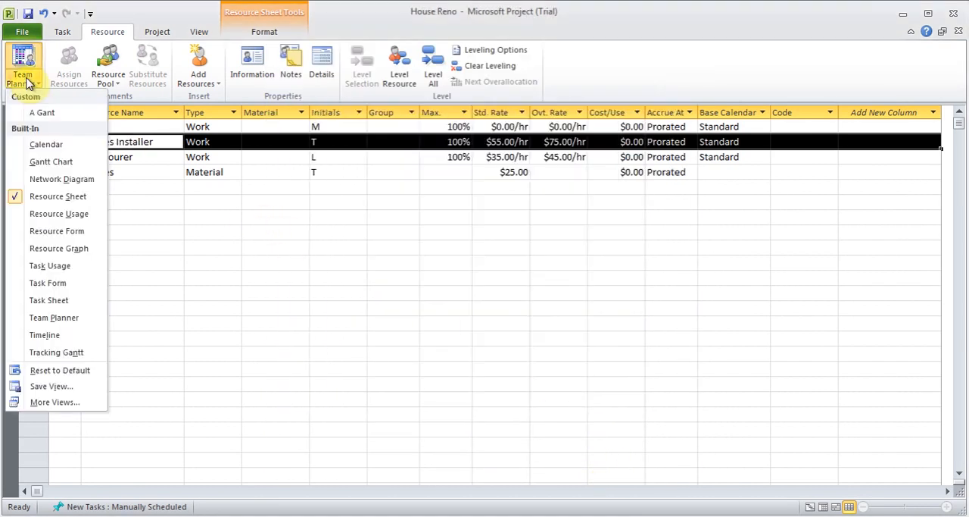
click(67, 162)
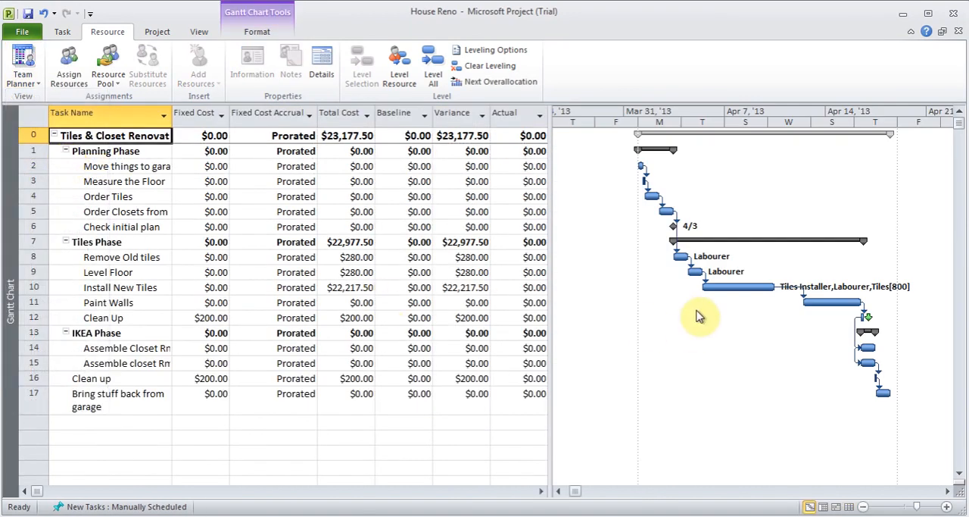
click(377, 288)
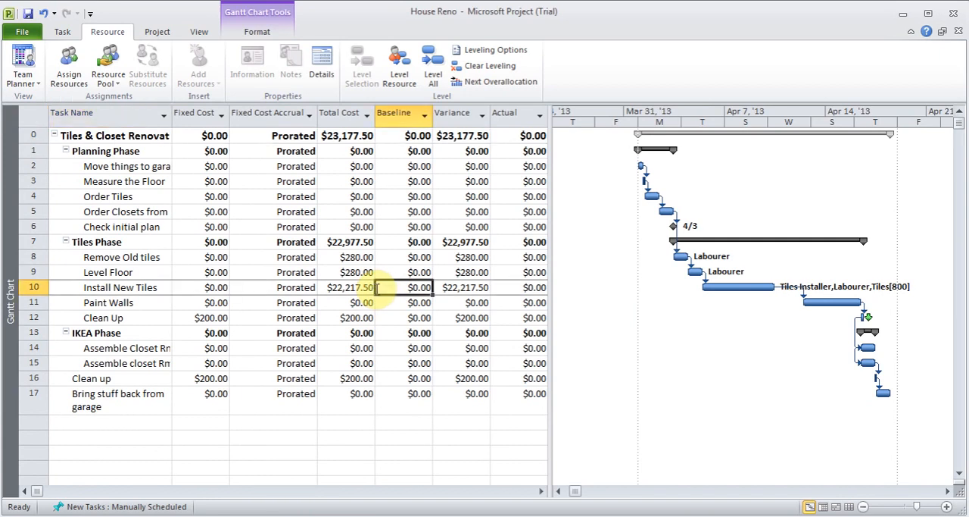
click(161, 290)
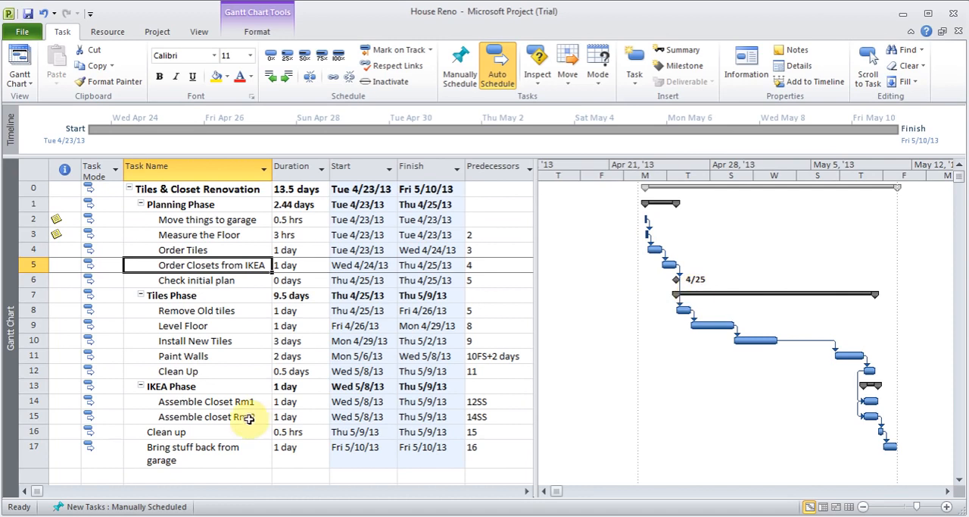
Step: Locate the Gantt bars of Bring stuff back from garage and Order Tiles, and briefly display the Order Tiles task details
click(62, 453)
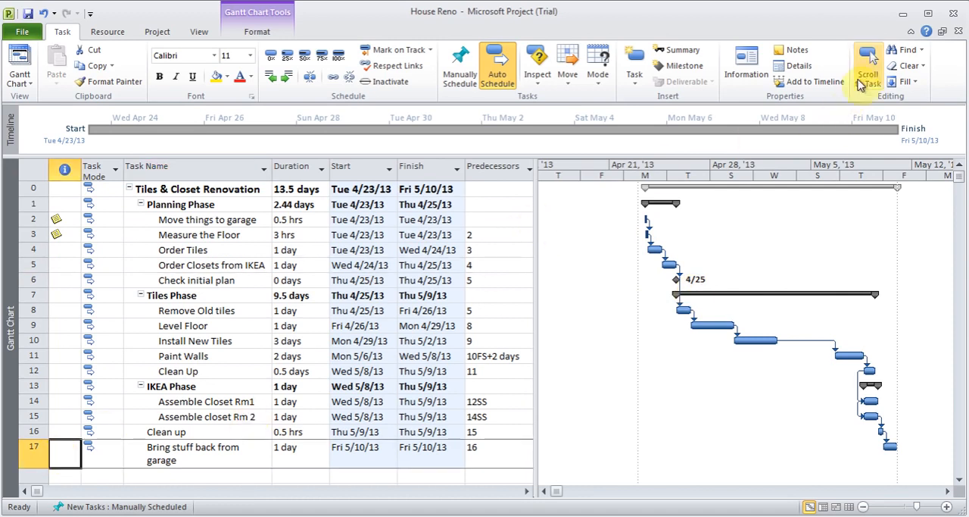
click(868, 67)
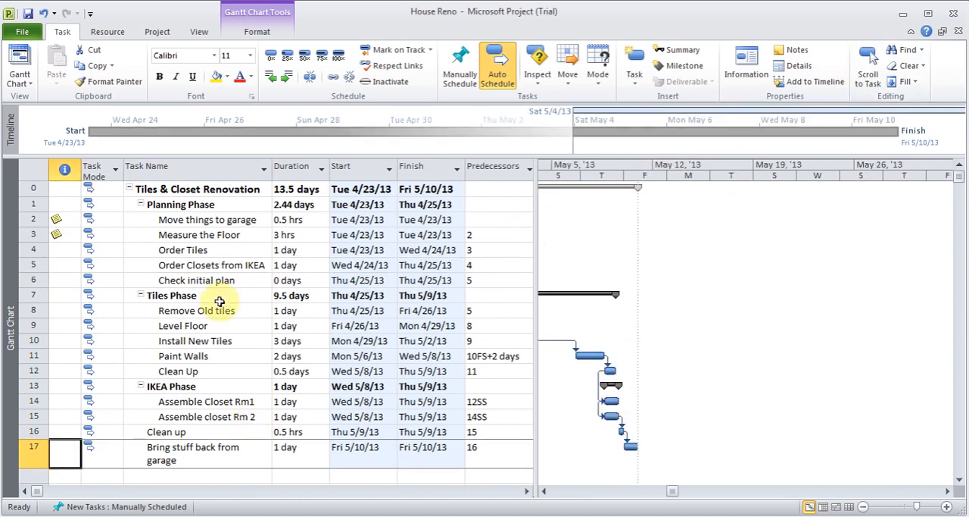
click(60, 254)
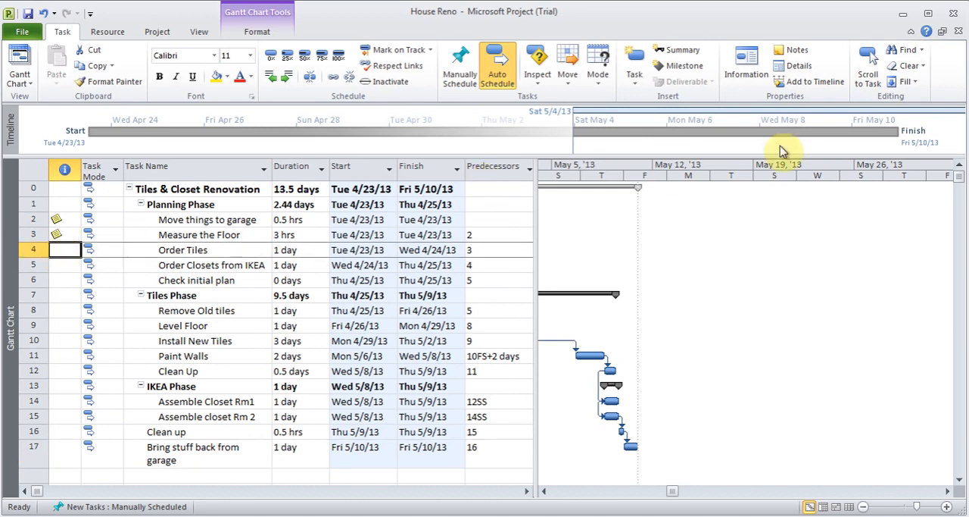
click(866, 76)
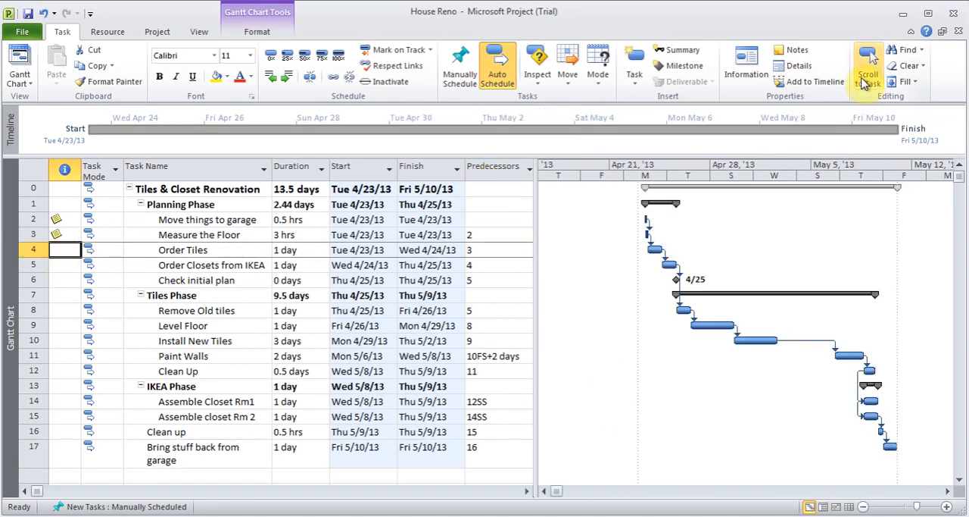
click(800, 67)
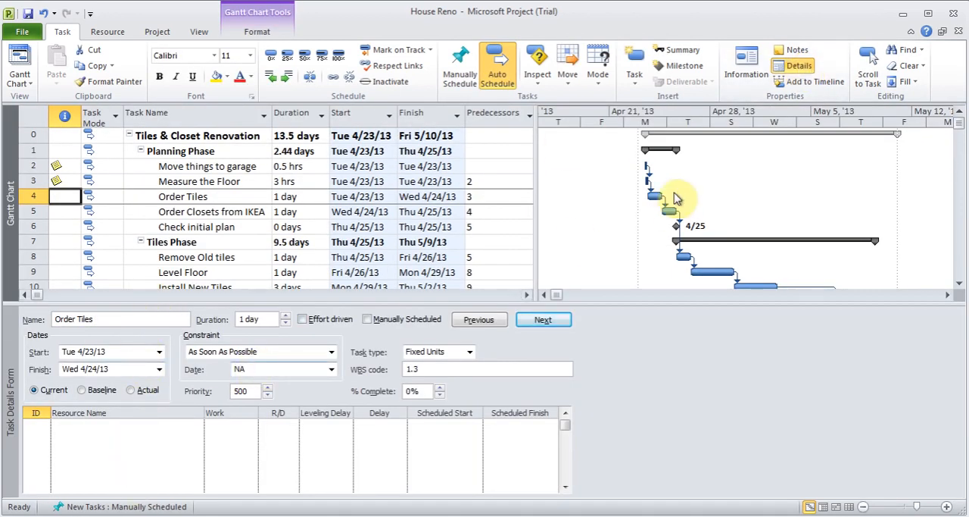
click(799, 66)
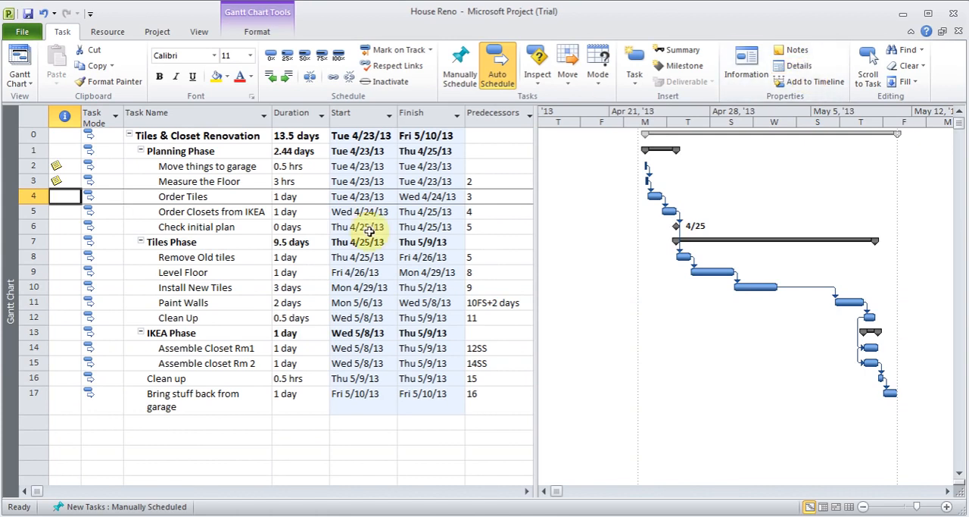
Step: Set the project to be scheduled from the Project Start Date, with a start date of 4/1/13
click(159, 34)
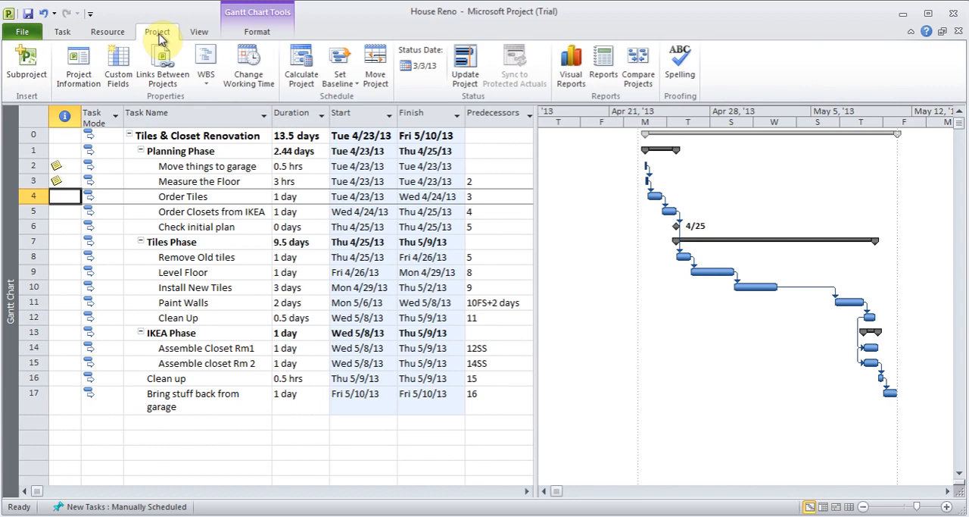
click(78, 64)
click(477, 174)
click(454, 188)
click(477, 133)
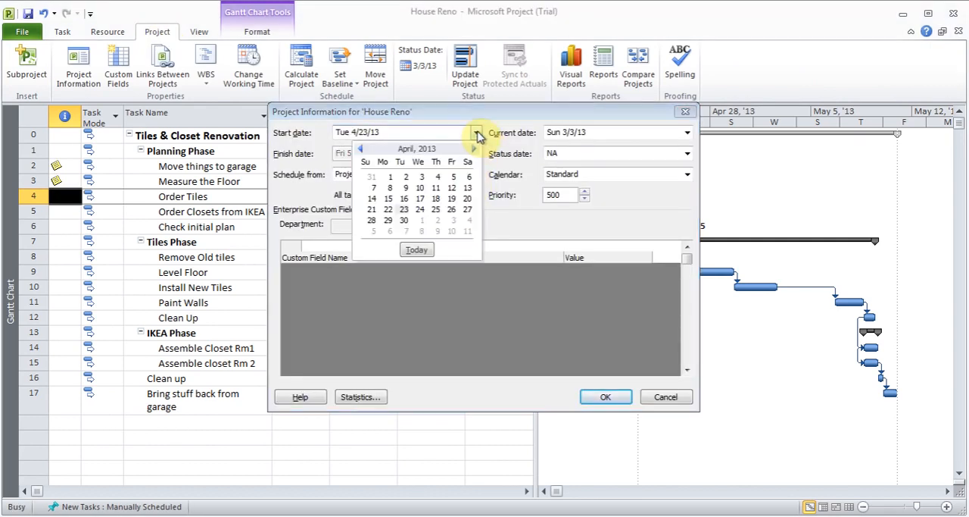
click(390, 177)
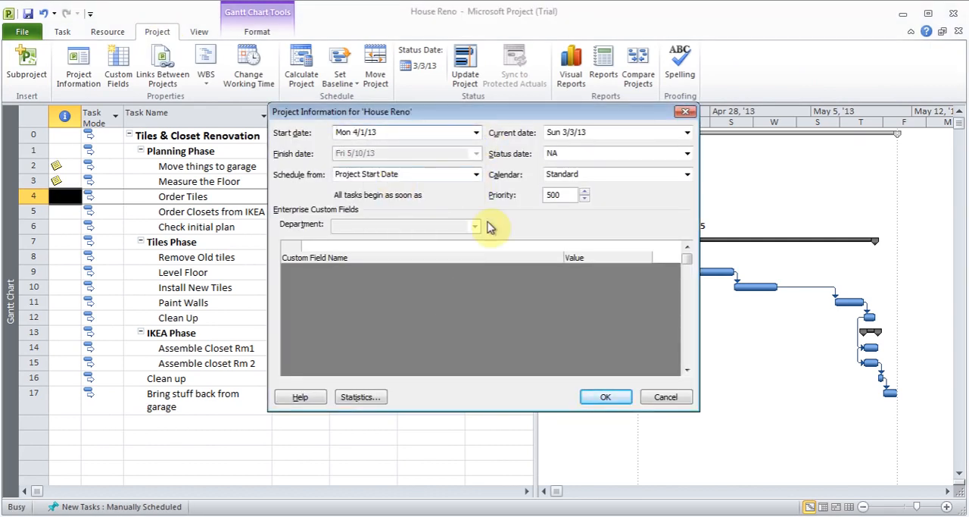
drag(493, 112, 641, 122)
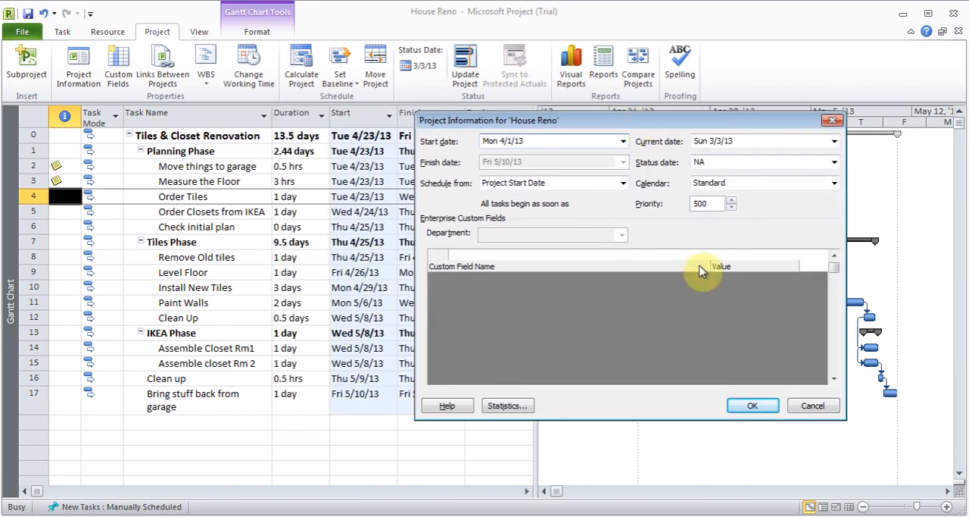
click(751, 409)
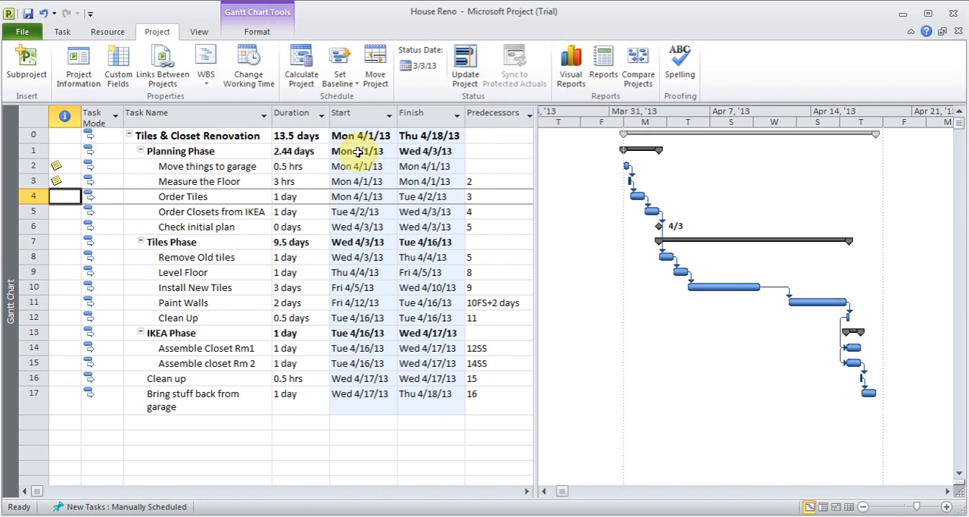
Step: Examine the available constraint types in the advanced task information of Move things to garage
double_click(195, 165)
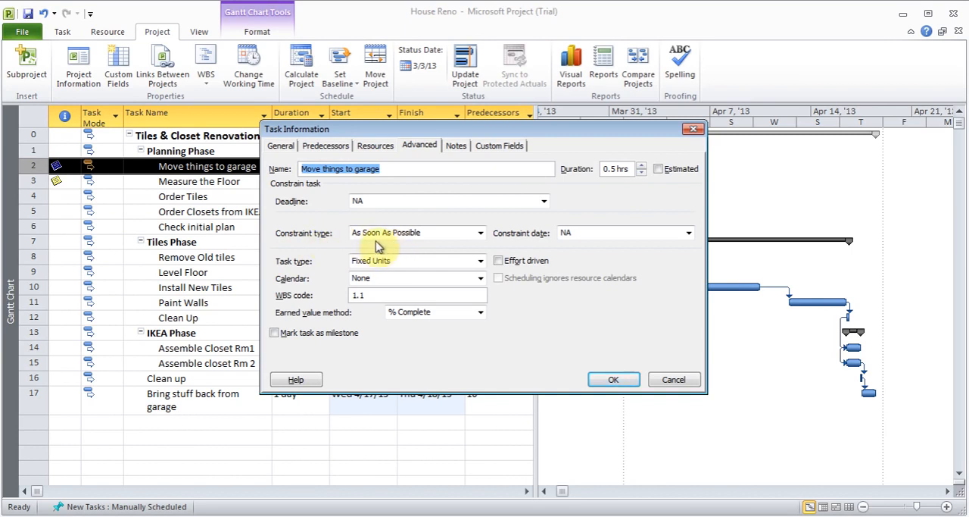
click(480, 234)
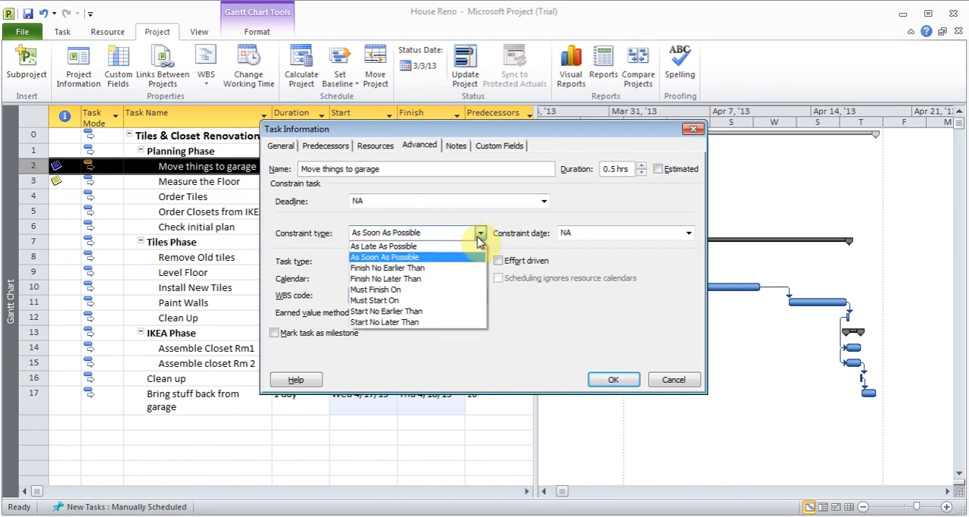
click(481, 233)
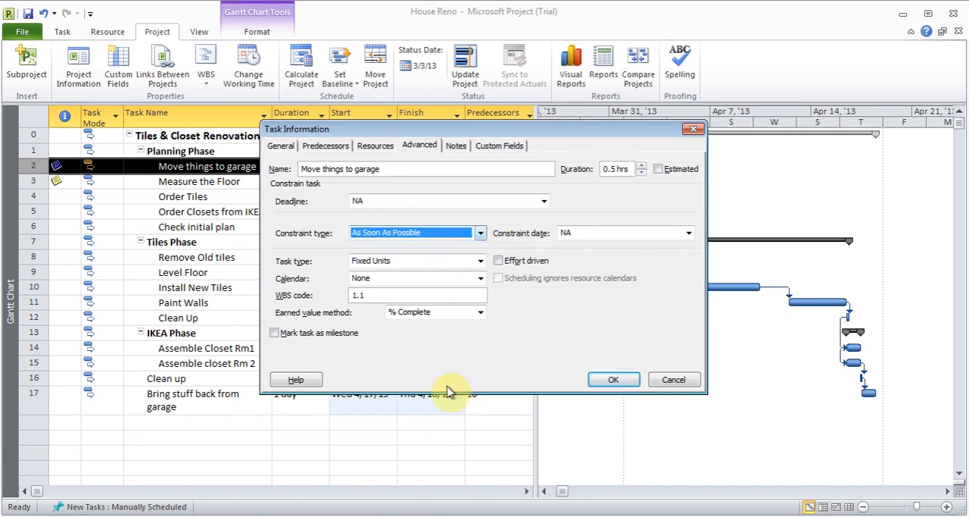
mouse_move(431, 516)
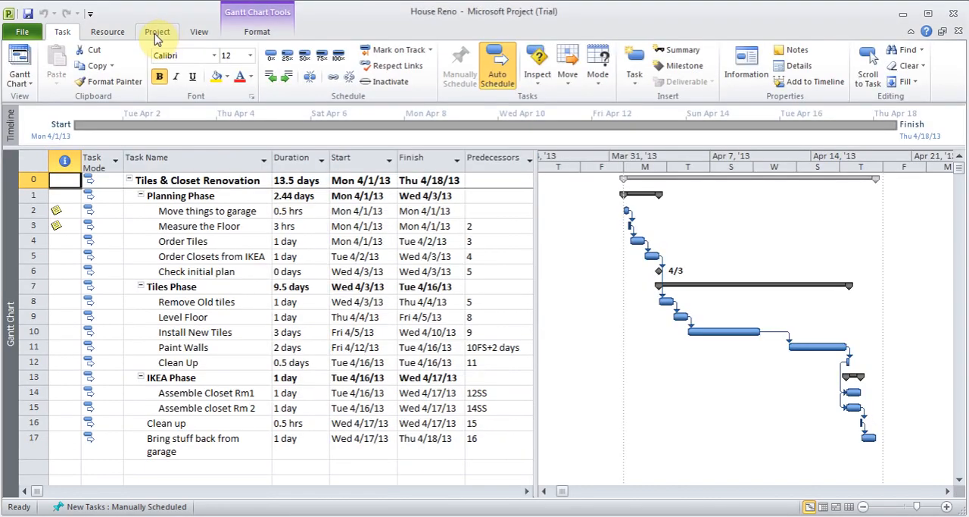
Step: Set the project to be scheduled from the Project Finish Date, with a finish date of 5/10/13
click(156, 34)
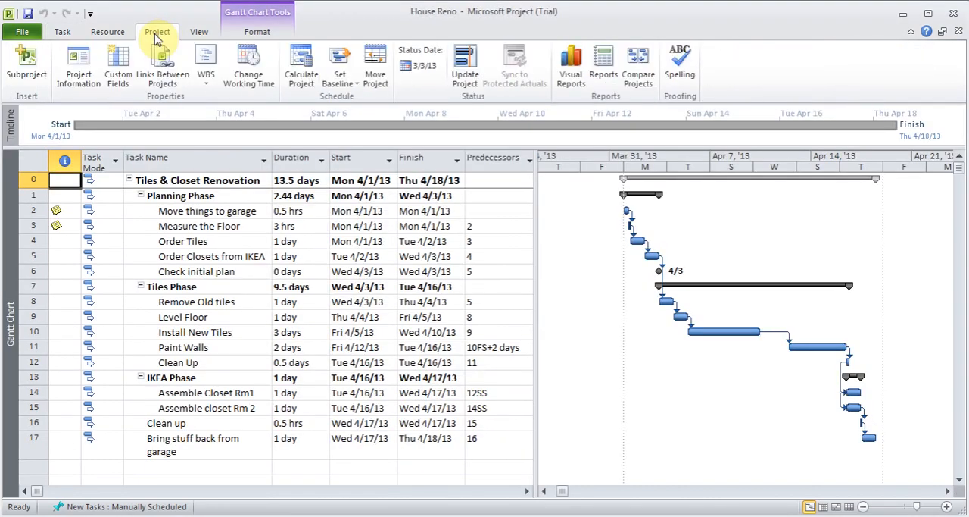
click(80, 68)
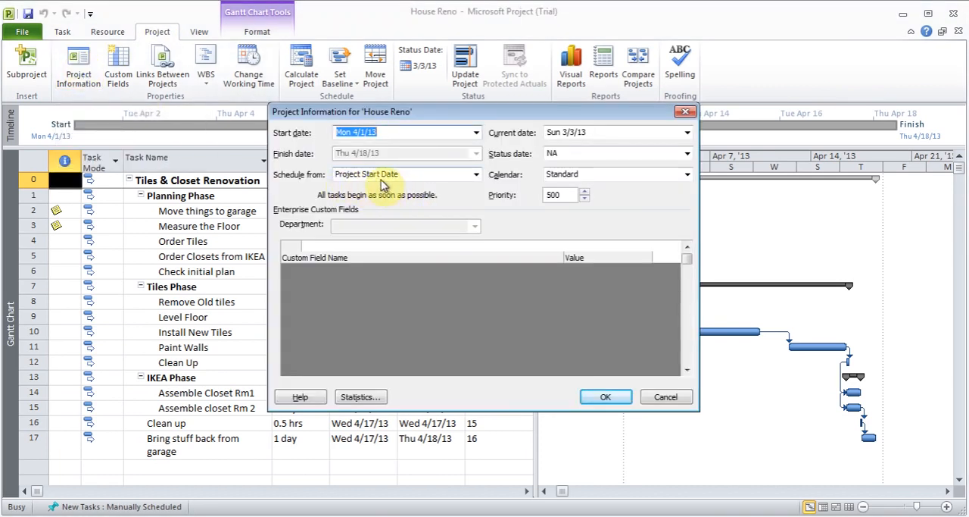
click(475, 175)
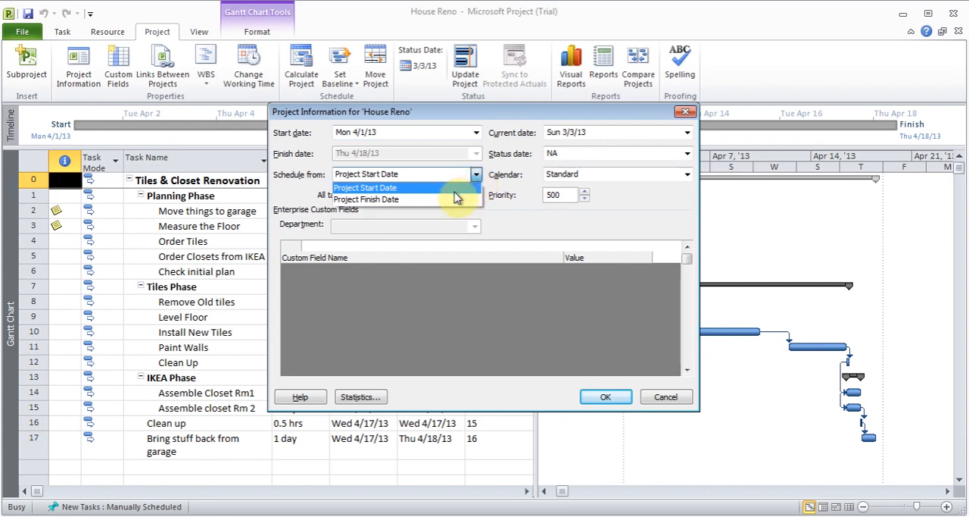
click(449, 200)
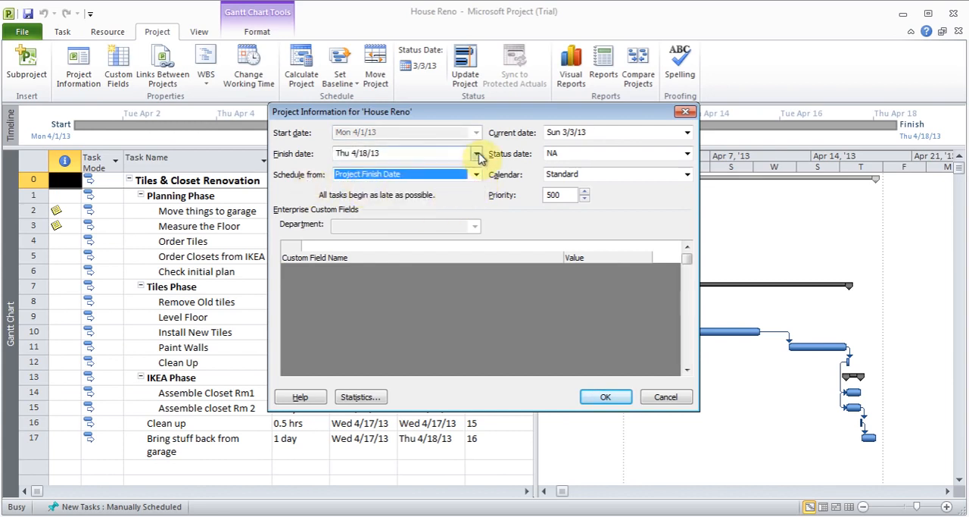
click(475, 153)
click(474, 169)
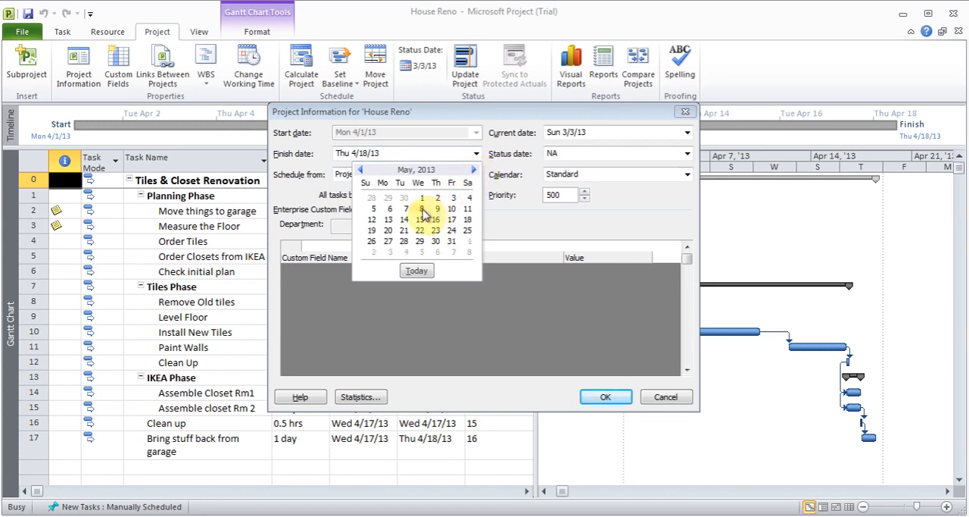
click(451, 209)
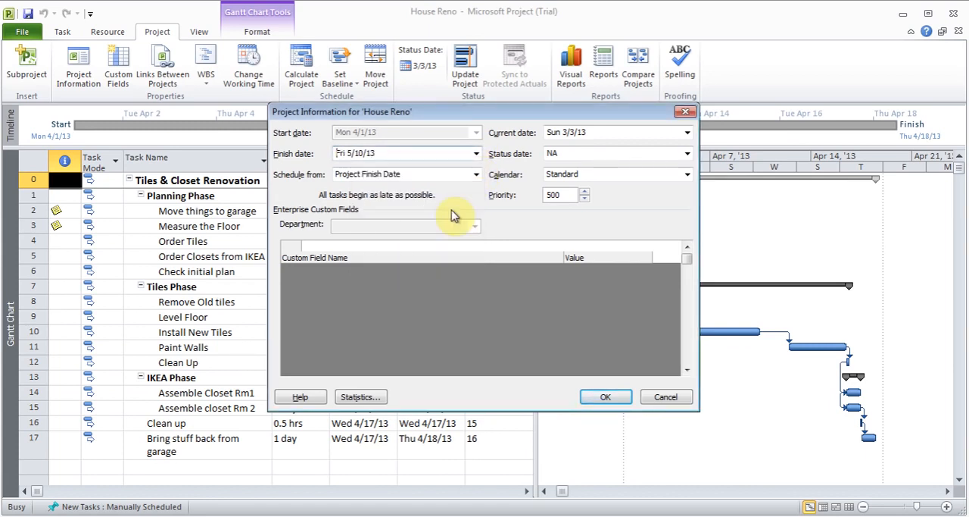
drag(487, 118, 671, 106)
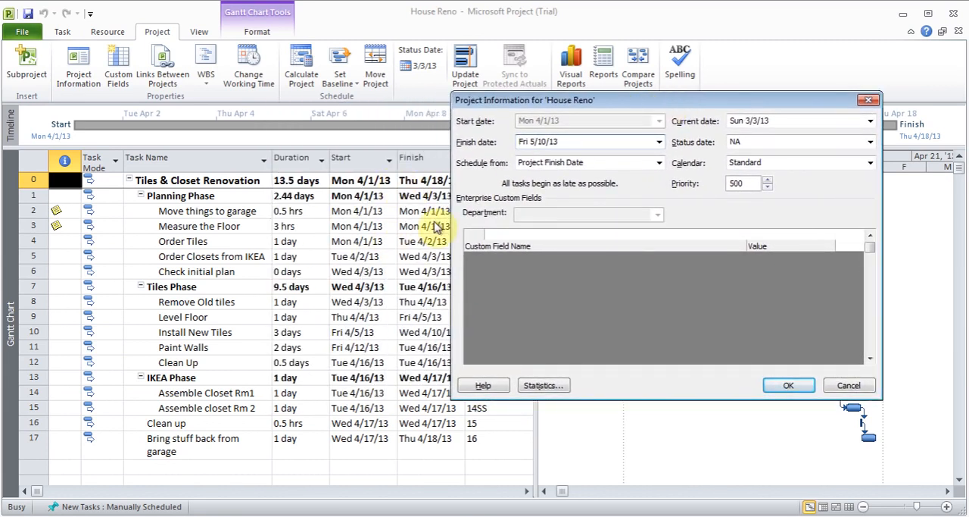
click(792, 387)
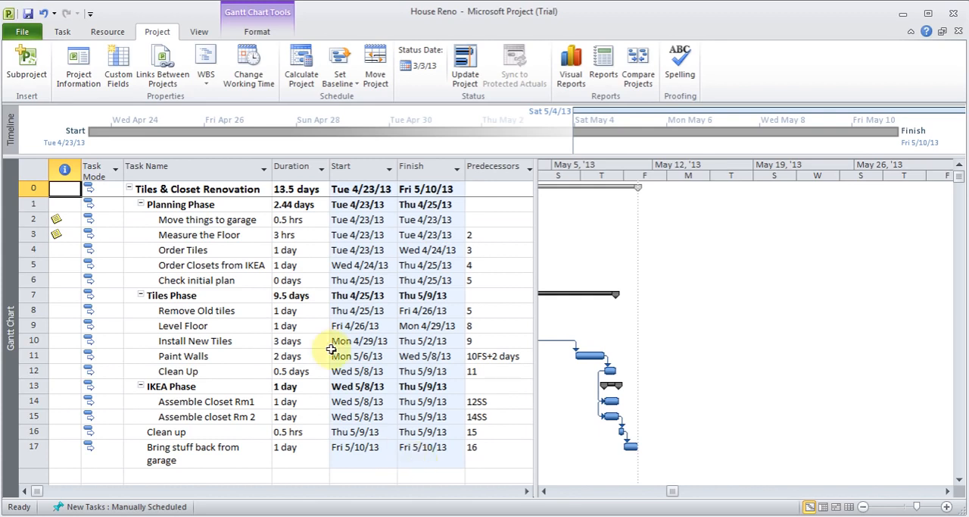
Step: Select the Order Closets from IKEA task to bring its Gantt bar into view
click(64, 32)
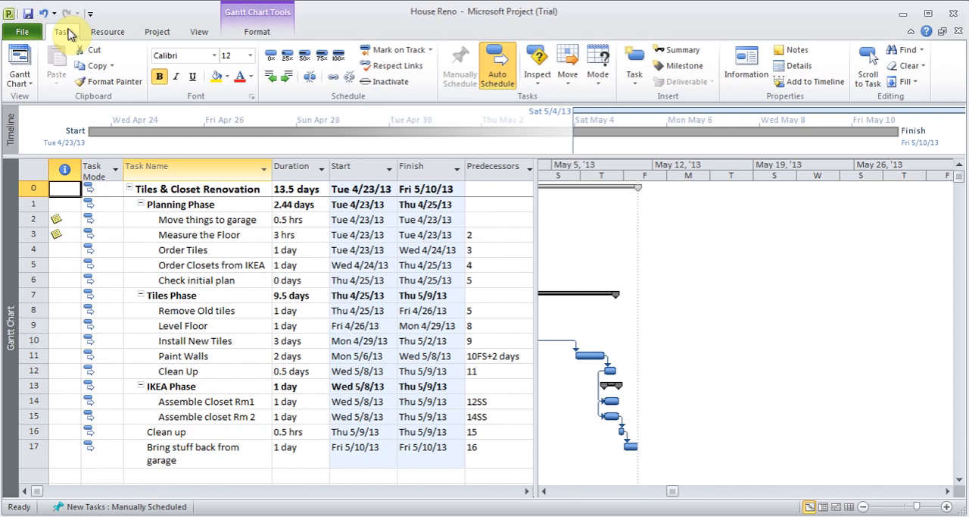
click(160, 264)
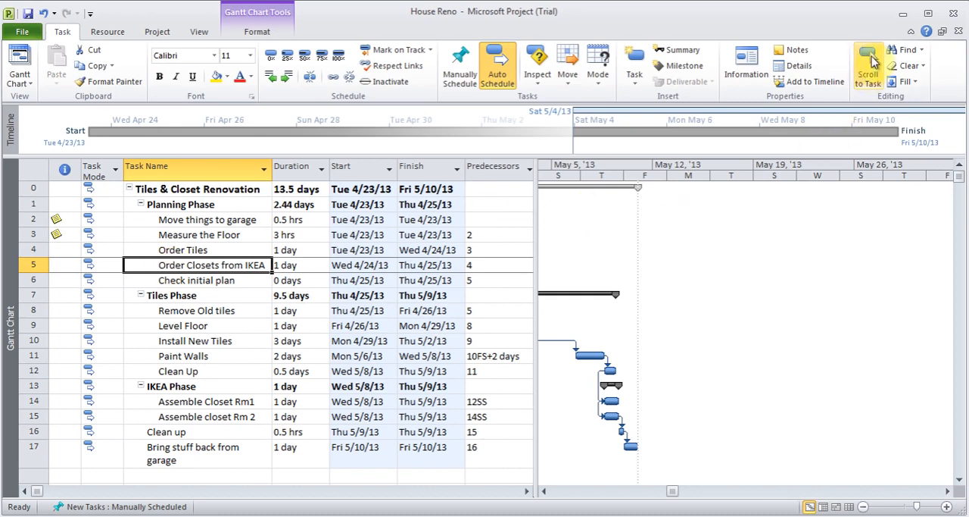